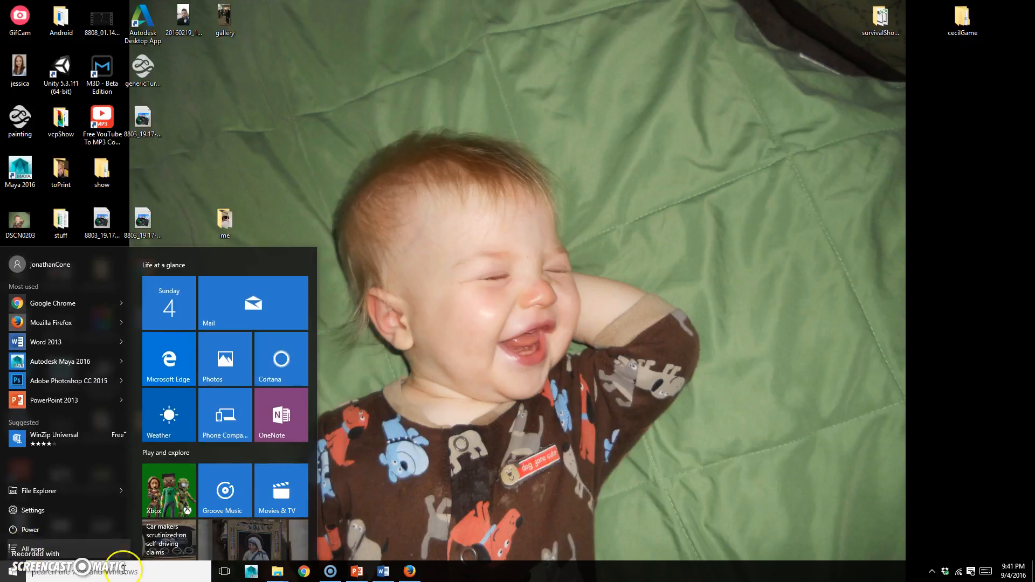
Step: Search for maya and launch Autodesk Maya 2017
type("maya")
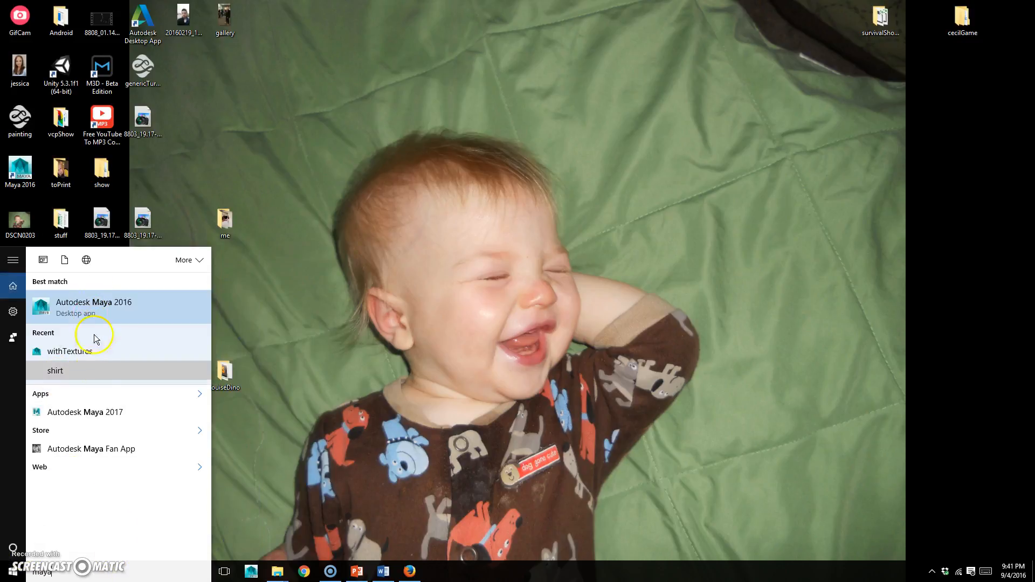
left_click(89, 413)
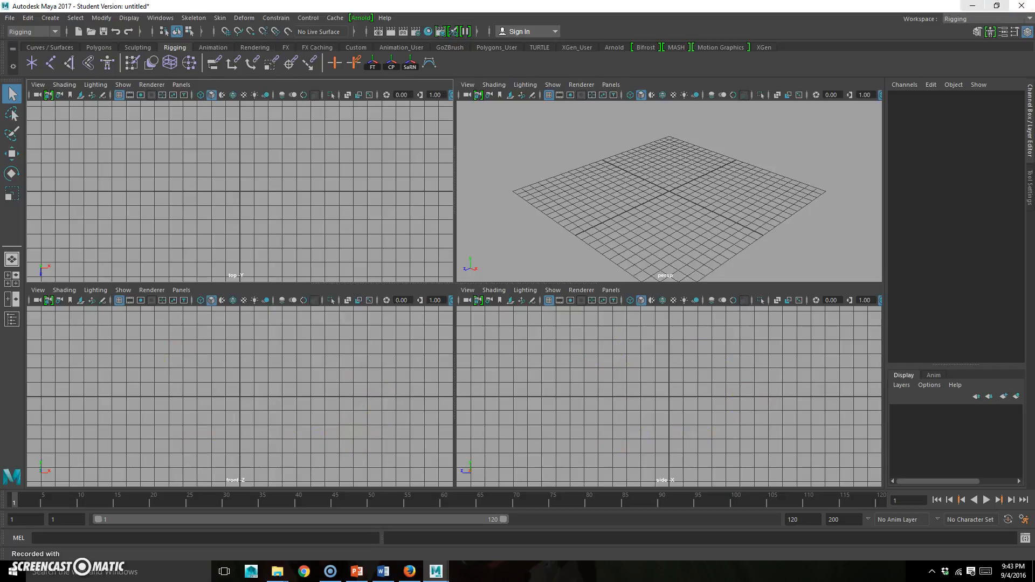
Step: Open the images folder inside cartoonChar on the desktop and view the genericTurnaround character drawing
left_click(972, 5)
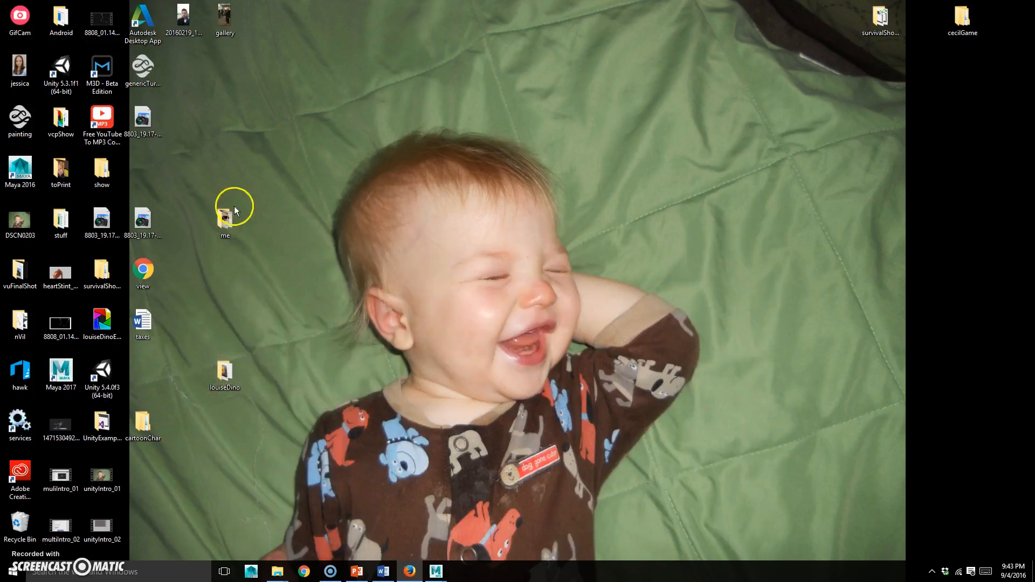
double_click(149, 420)
double_click(451, 141)
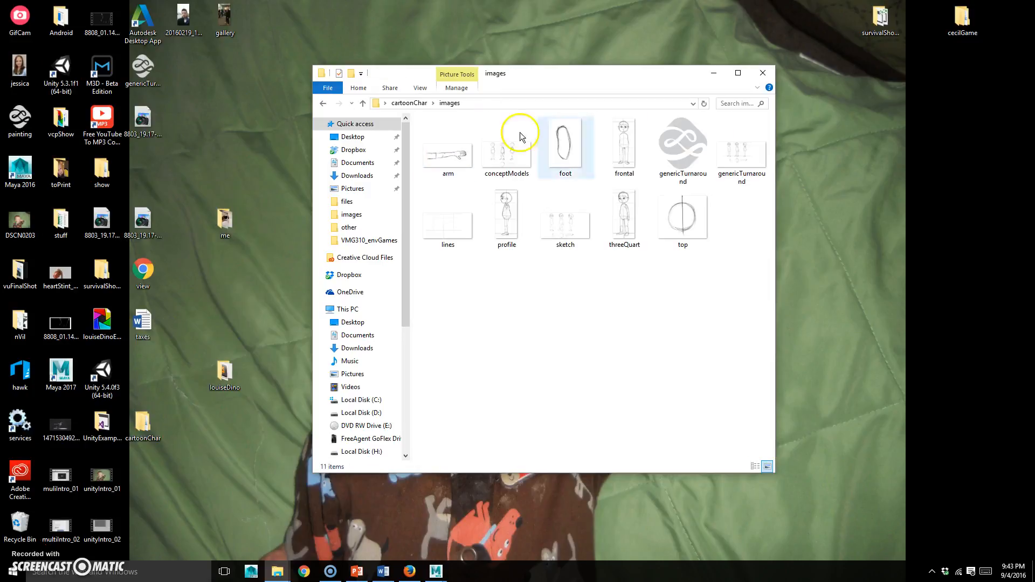
left_click_drag(589, 72, 418, 85)
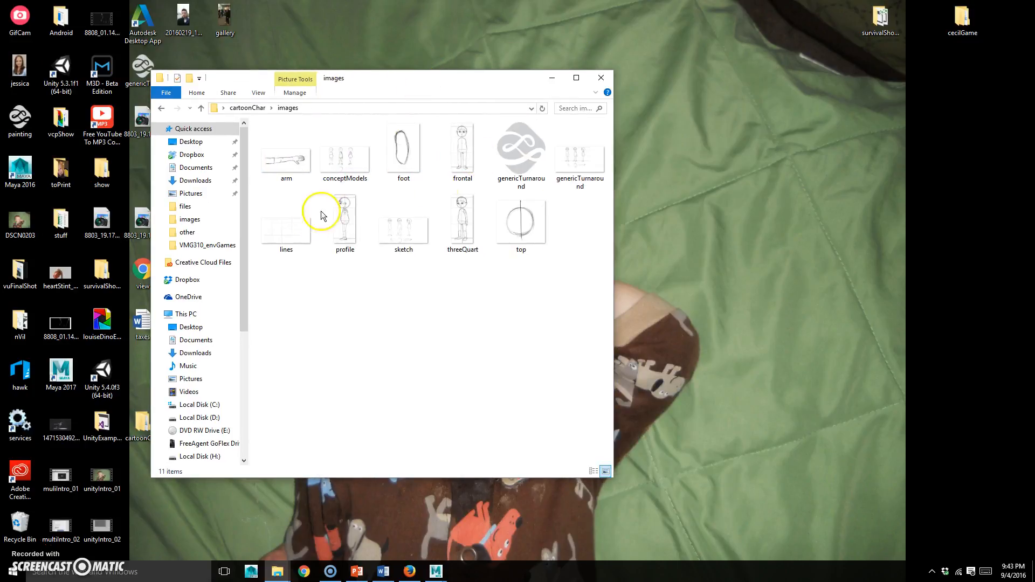
left_click(592, 177)
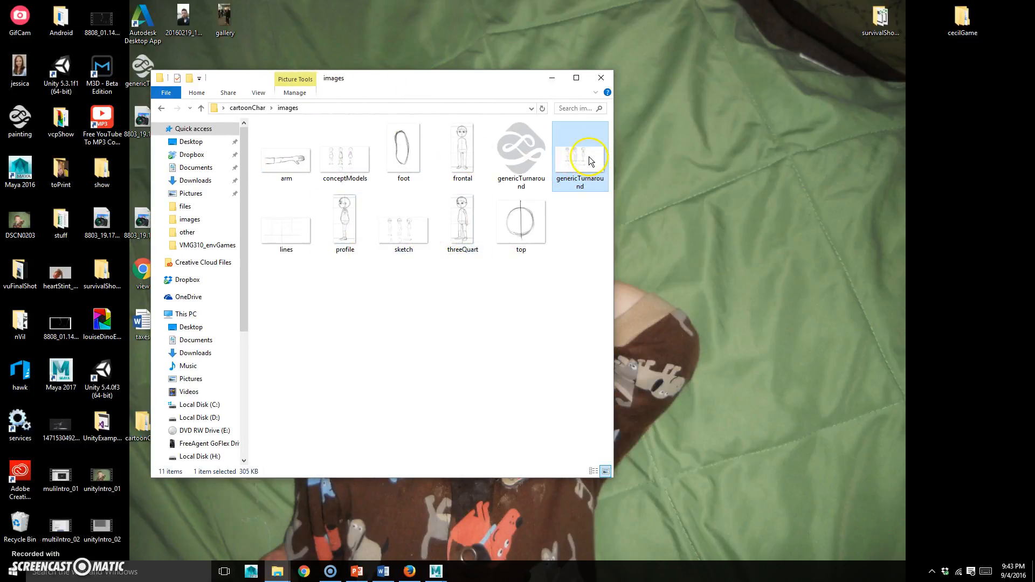
double_click(589, 158)
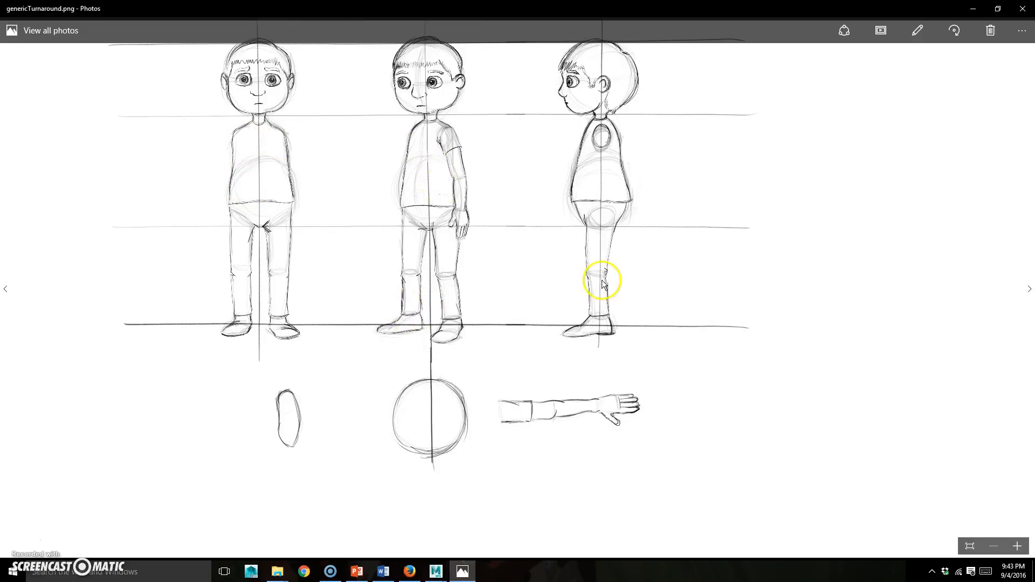
left_click(1022, 8)
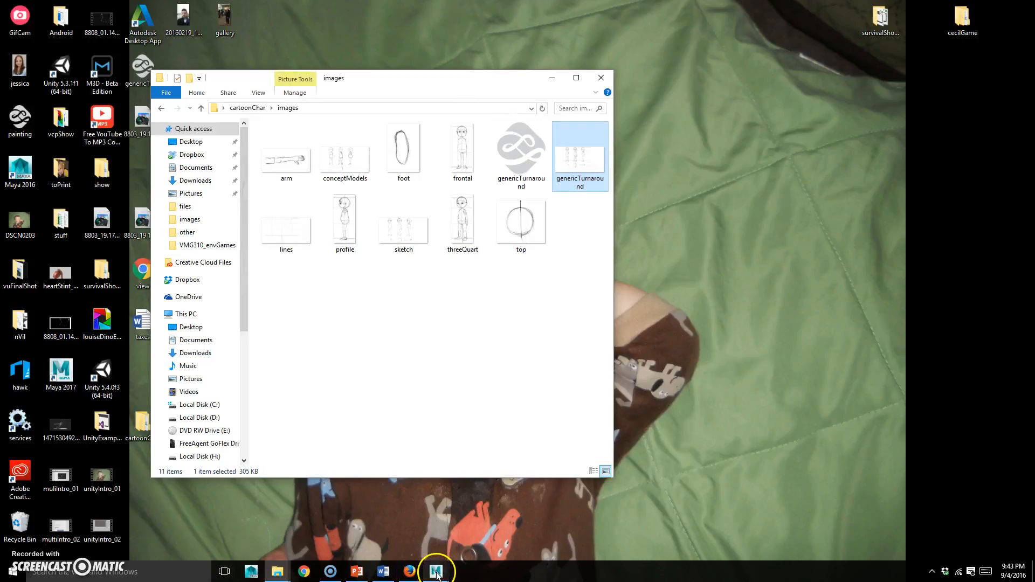
Step: Switch to Maya and start a new project named genCarChar in the Project Window
mouse_move(436, 574)
left_click(453, 531)
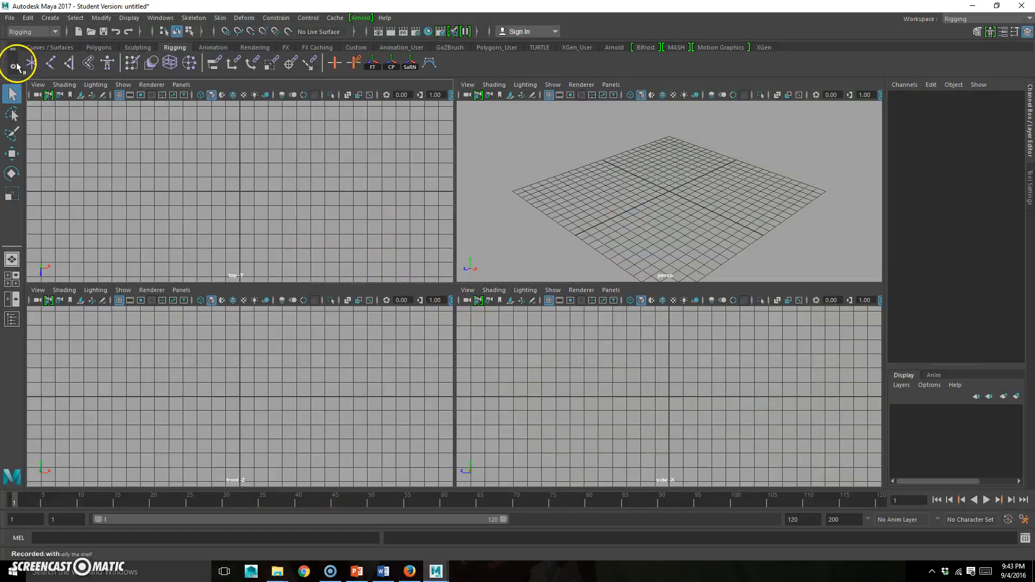
left_click(10, 18)
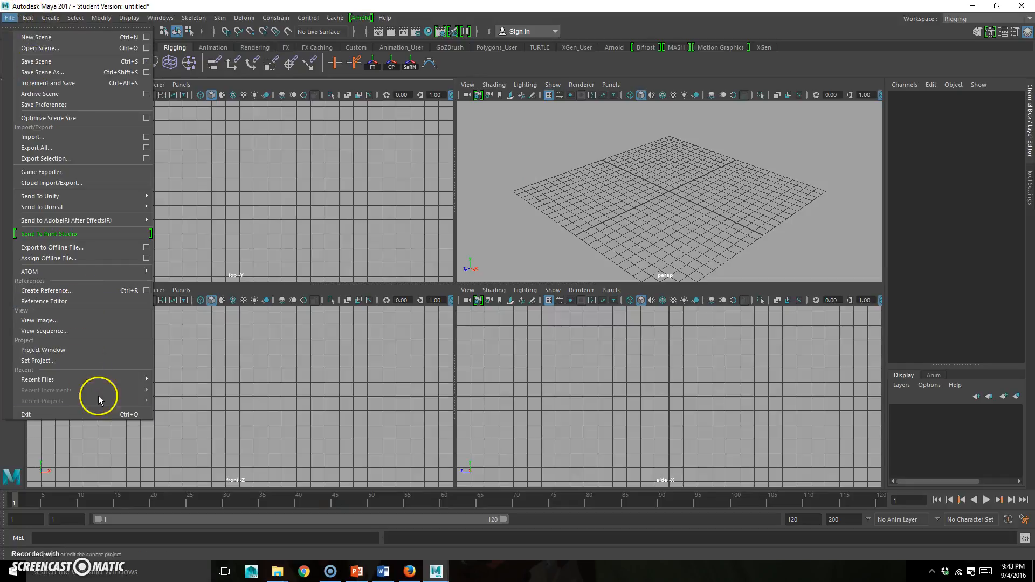
left_click(74, 351)
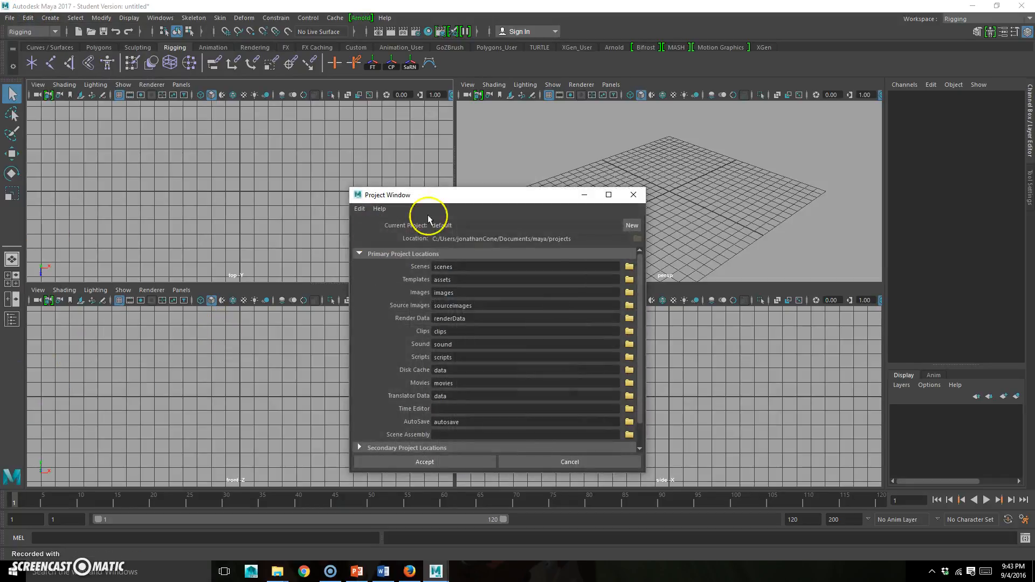
left_click(632, 225)
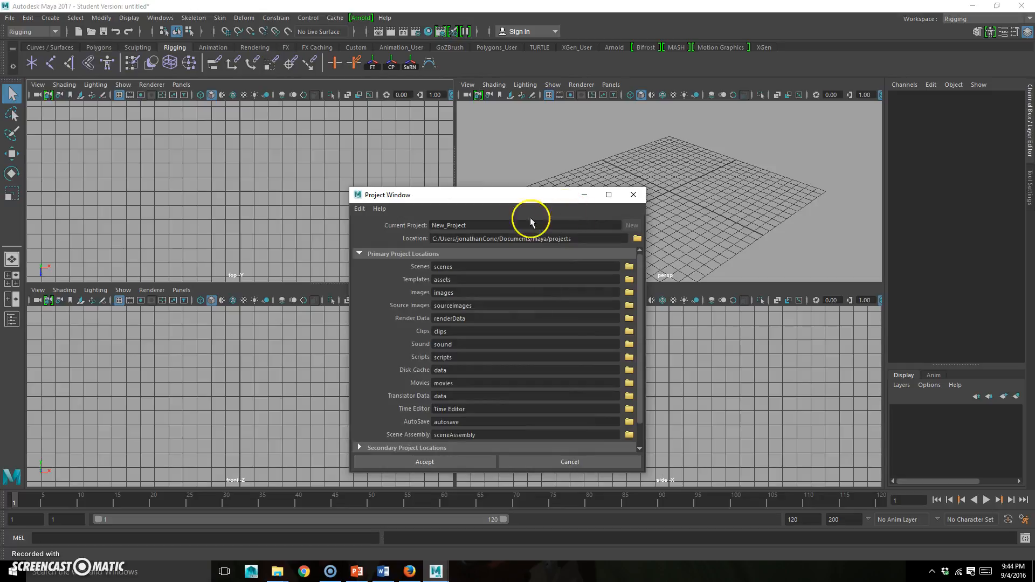
left_click_drag(526, 222, 358, 215)
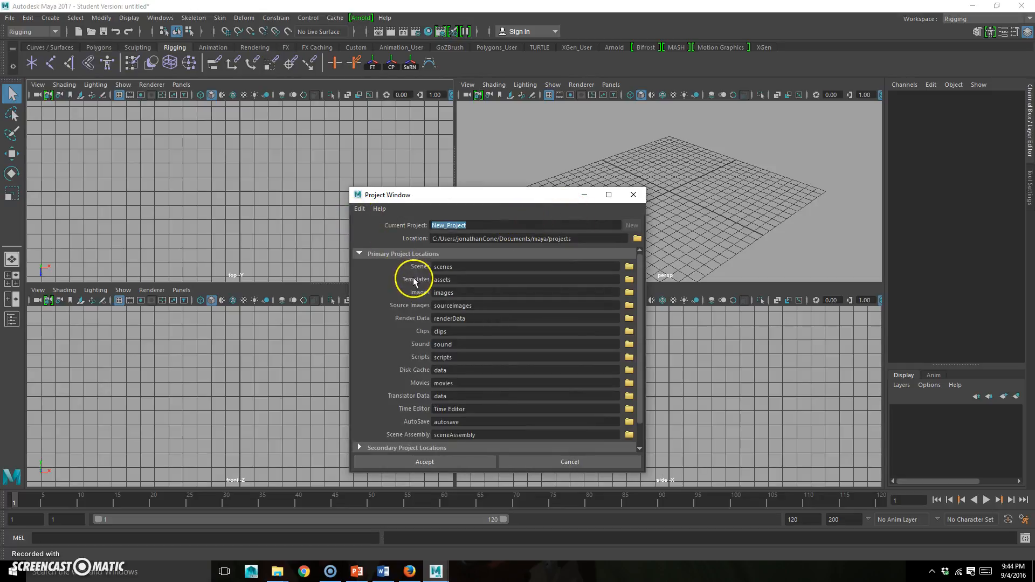
type("genCarChar")
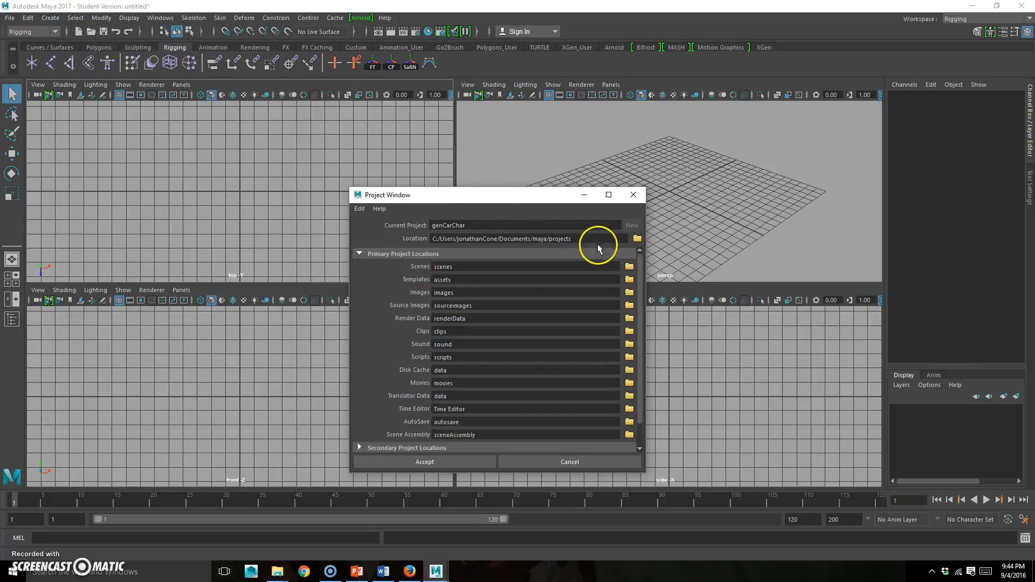
Step: Set the project location to the desktop's cartoonChar folder, extend the project name to genCarChar_maya, and create the project
left_click(637, 239)
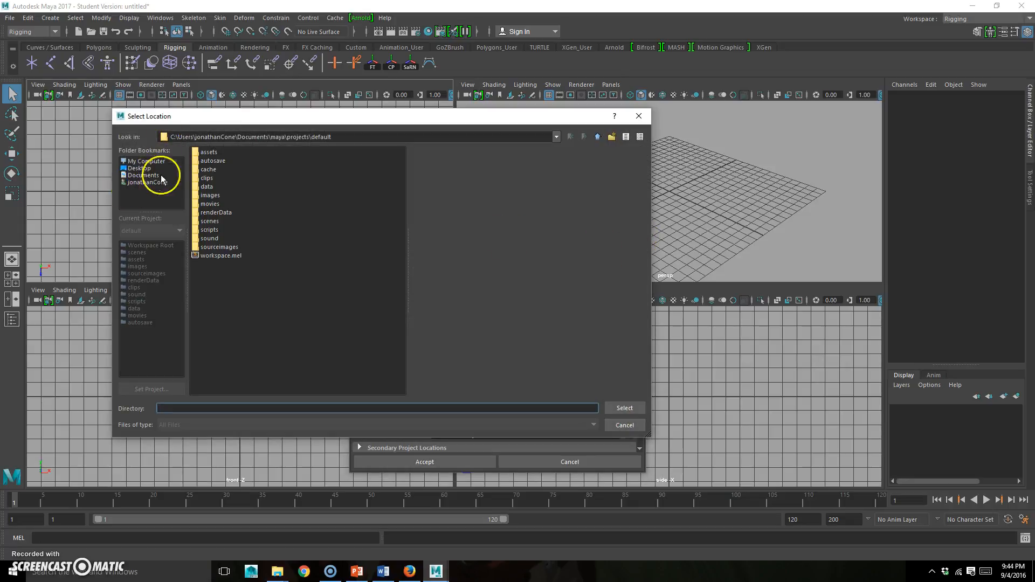
left_click(137, 168)
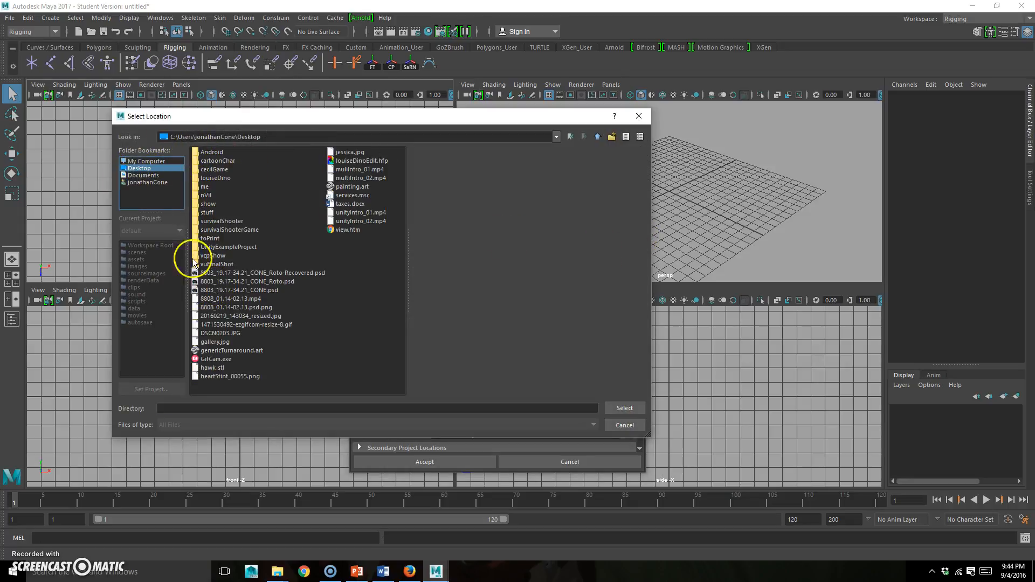
double_click(216, 160)
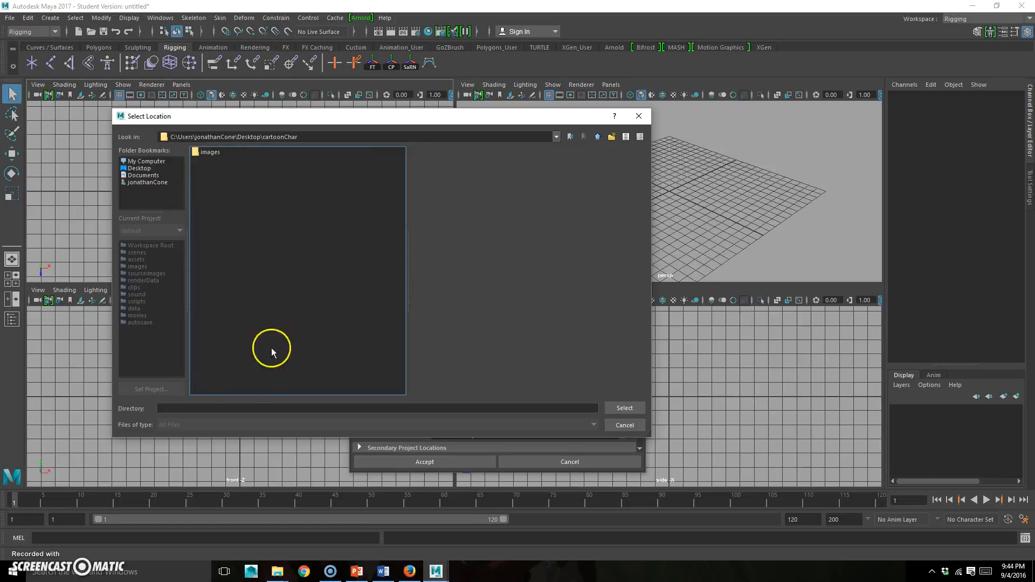
left_click(621, 407)
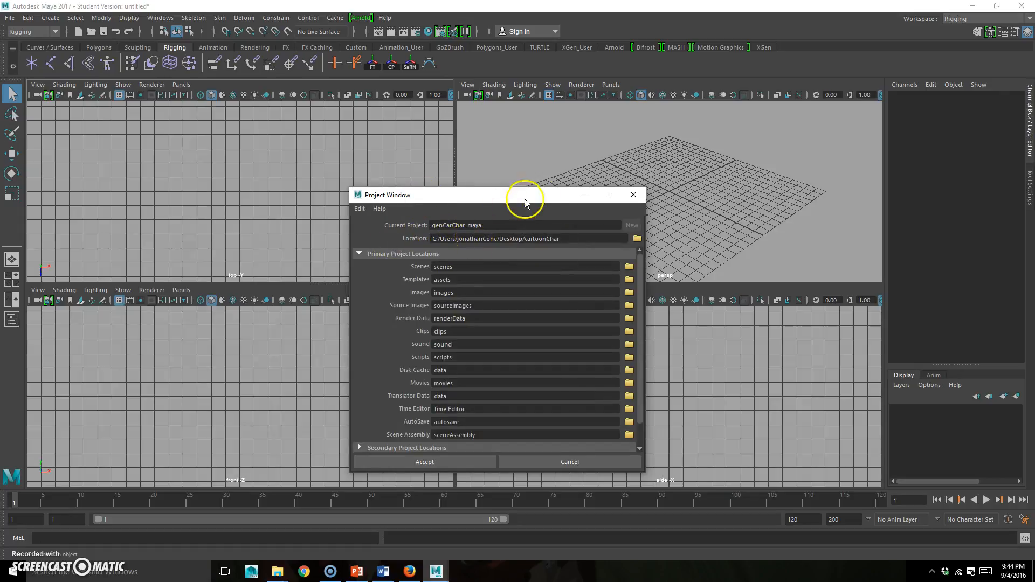
left_click(451, 462)
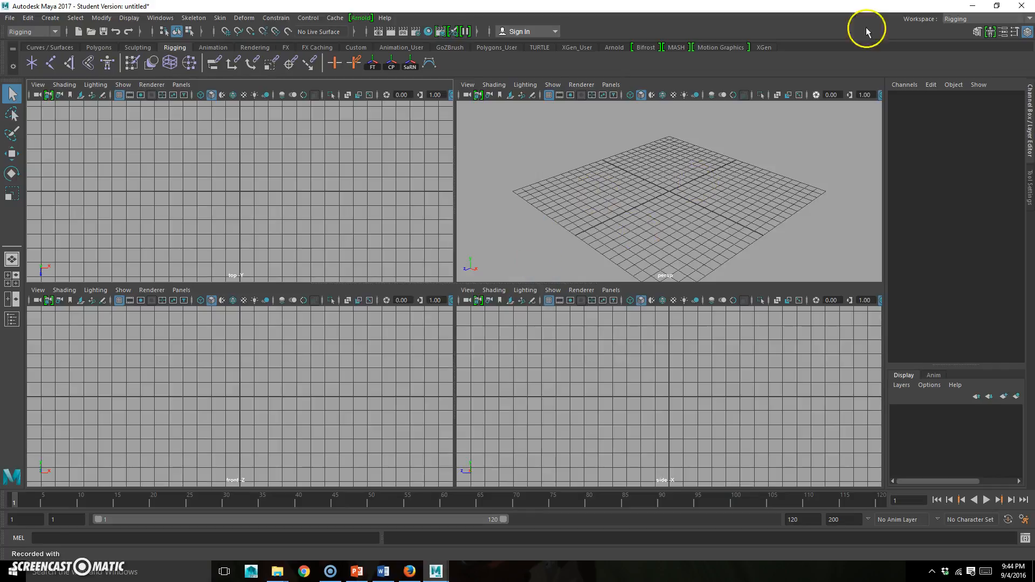
Step: Switch to File Explorer and inspect the genCarChar_maya project folder inside cartoonChar
left_click(970, 9)
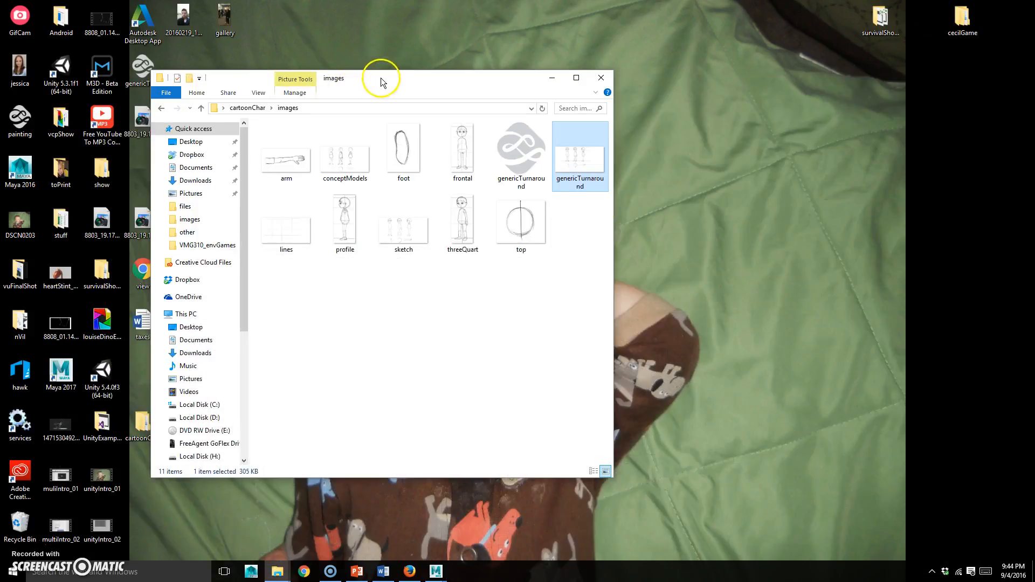
left_click_drag(381, 81, 527, 93)
left_click(394, 119)
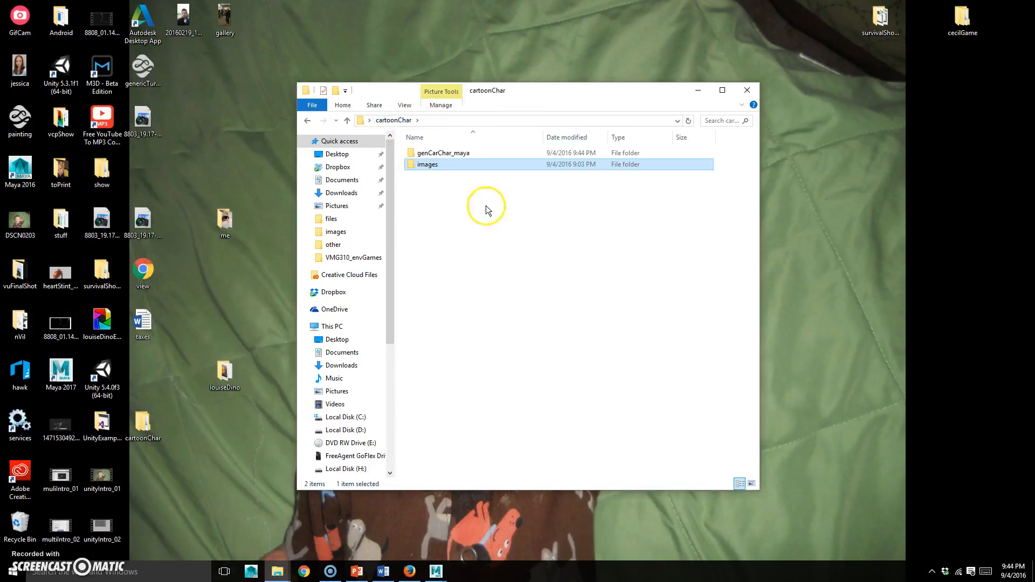
double_click(454, 154)
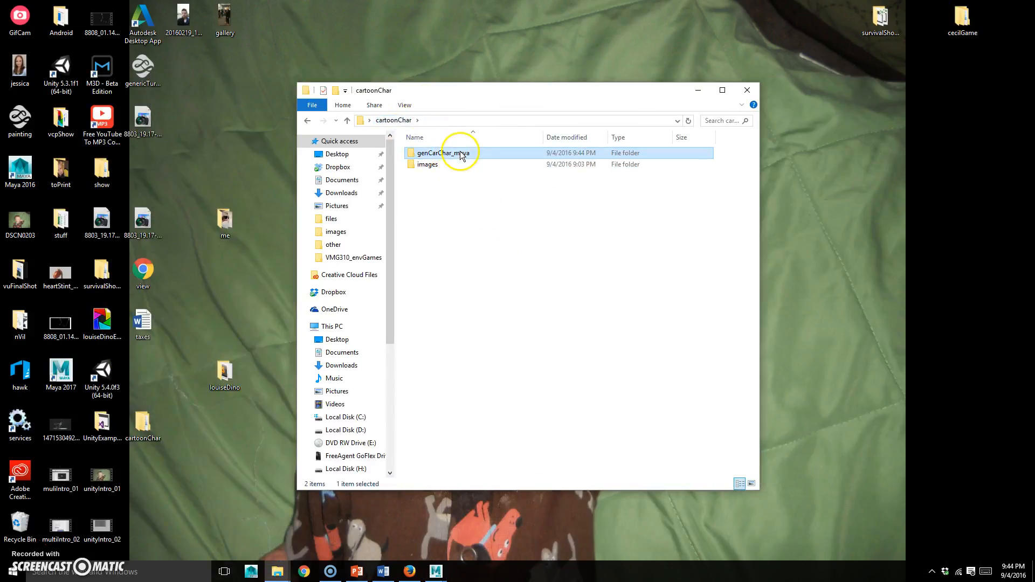
Step: Copy the profile, frontal, top, arm and foot images from the cartoonChar images folder
left_click(386, 121)
double_click(431, 166)
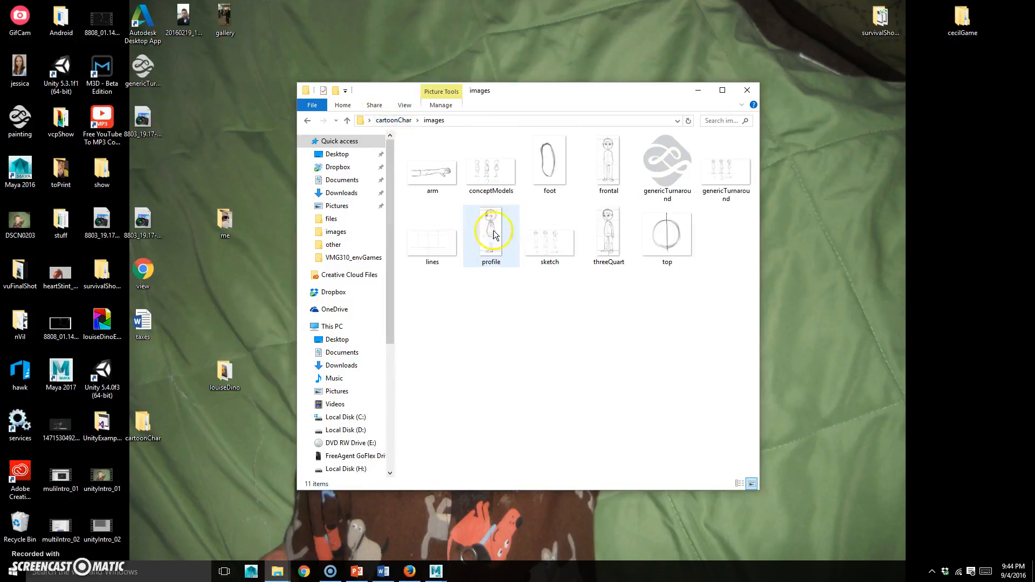
left_click(499, 227)
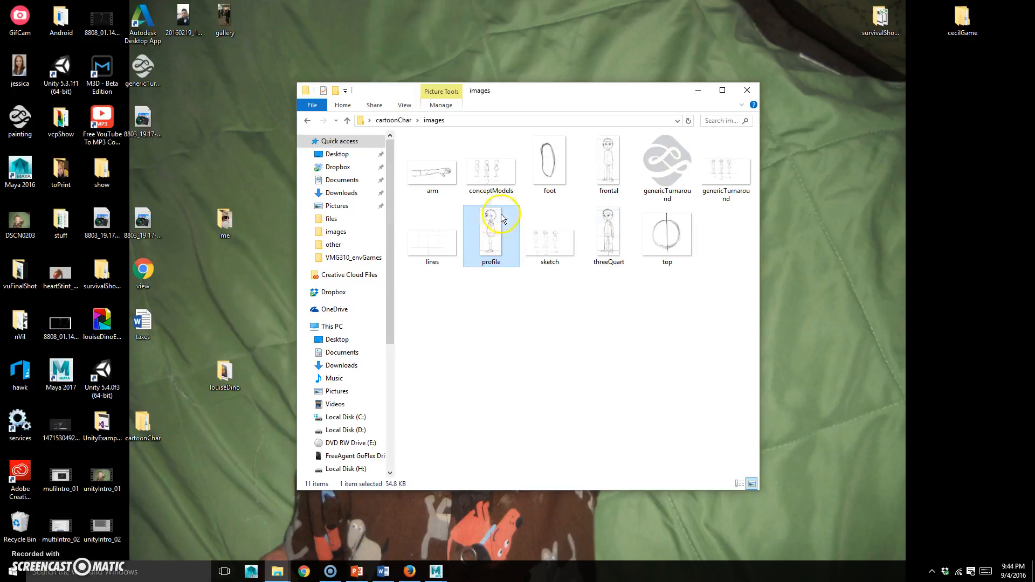
left_click(606, 159, "ctrl")
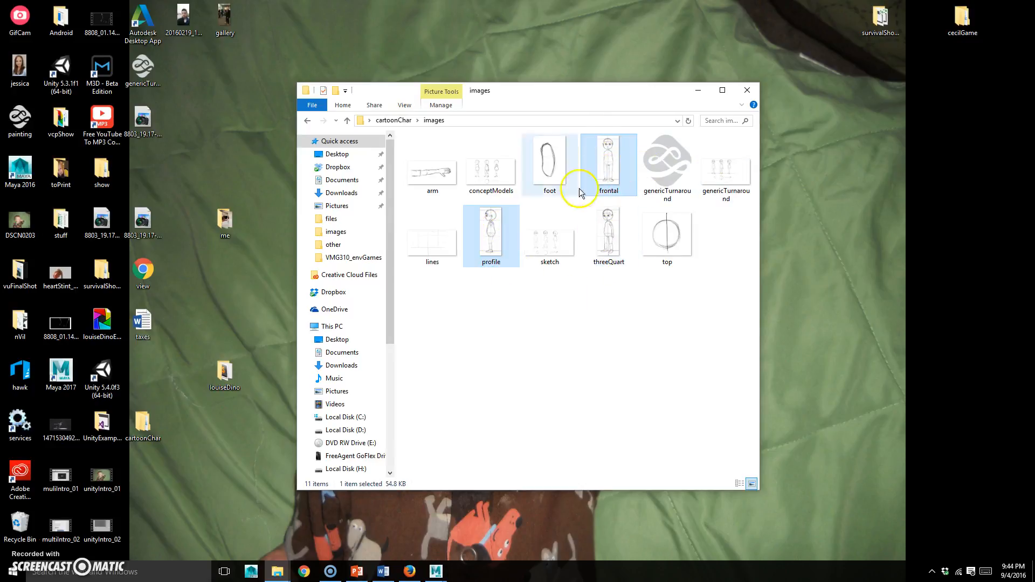
left_click(665, 238, "ctrl")
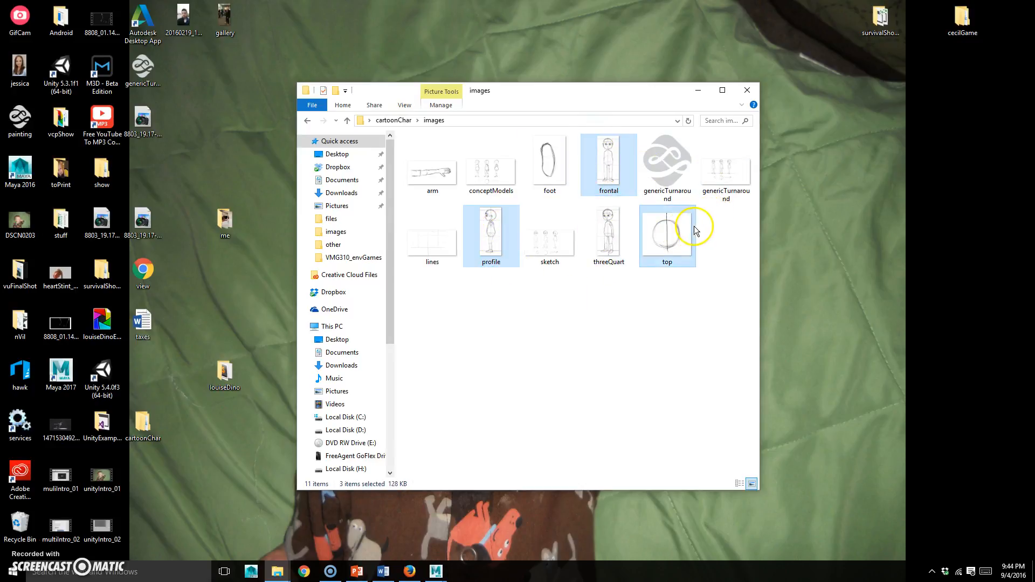
left_click(443, 171, "ctrl")
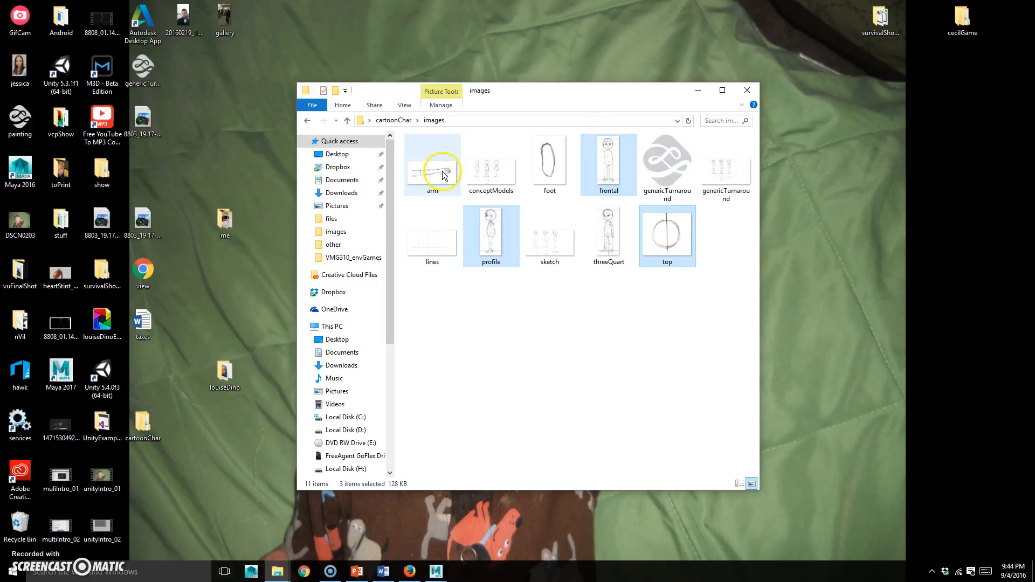
left_click(543, 173, "ctrl")
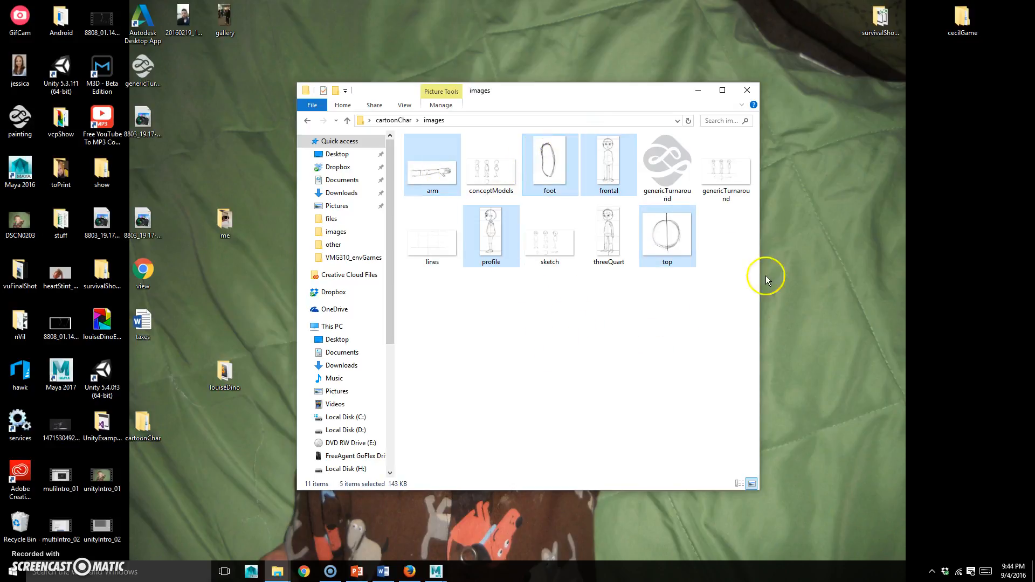
Step: Paste the copied reference images into the sourceimages folder of the genCarChar_maya project
left_click(403, 122)
double_click(465, 157)
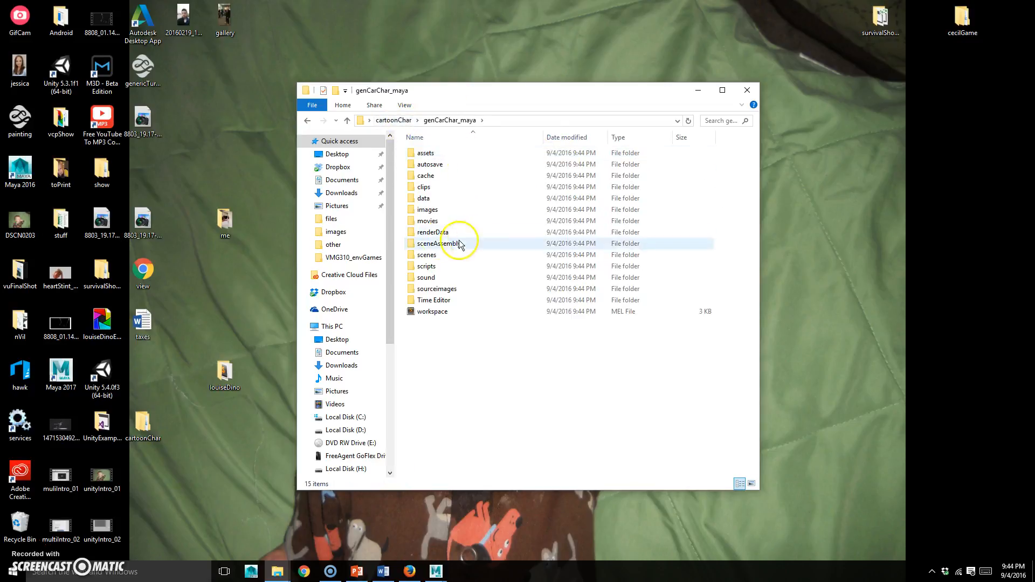
double_click(442, 279)
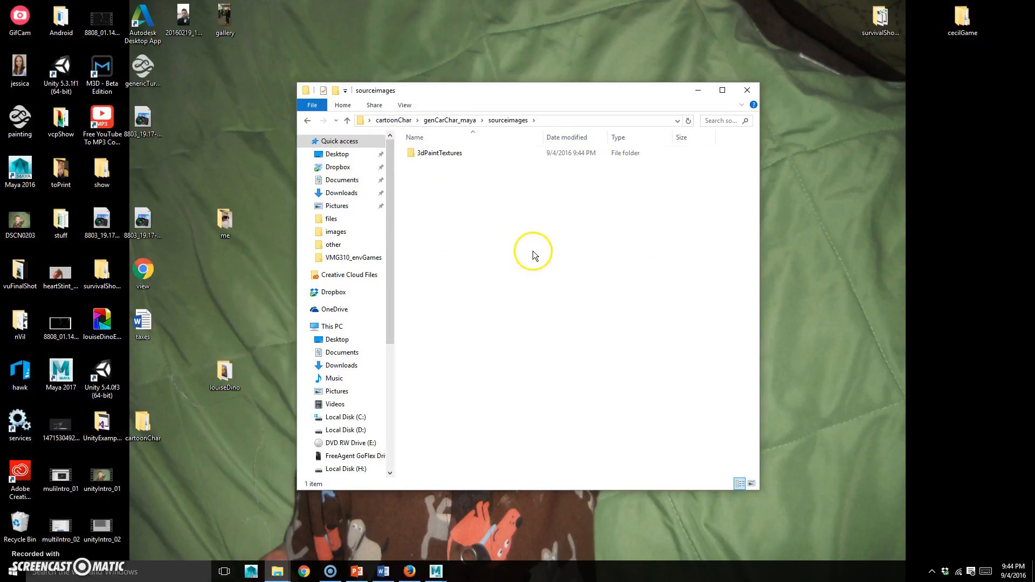
key("ctrl+v")
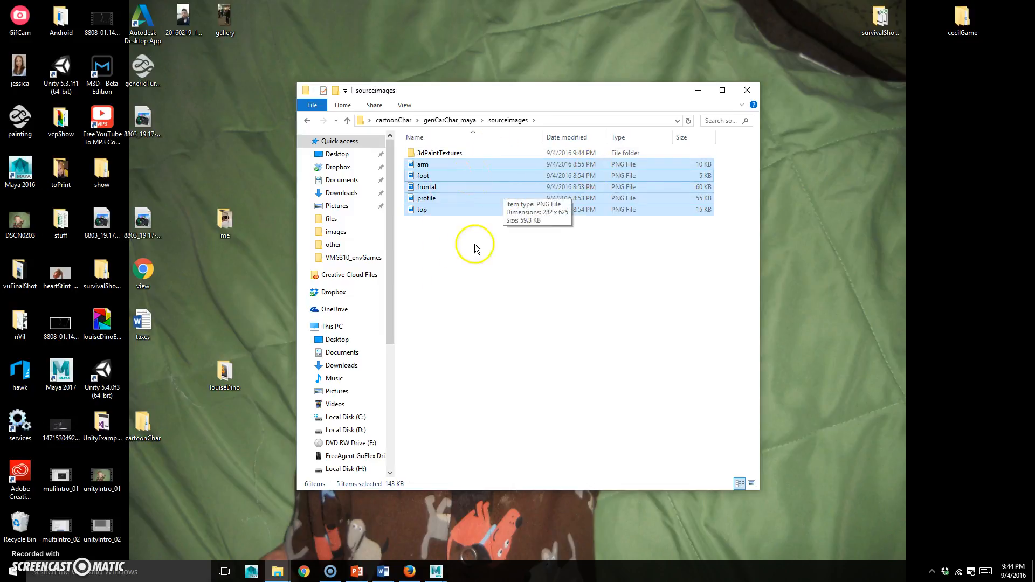
Step: Switch to Maya and import frontal.png from the project's sourceimages folder as an image plane in the front view
left_click(436, 570)
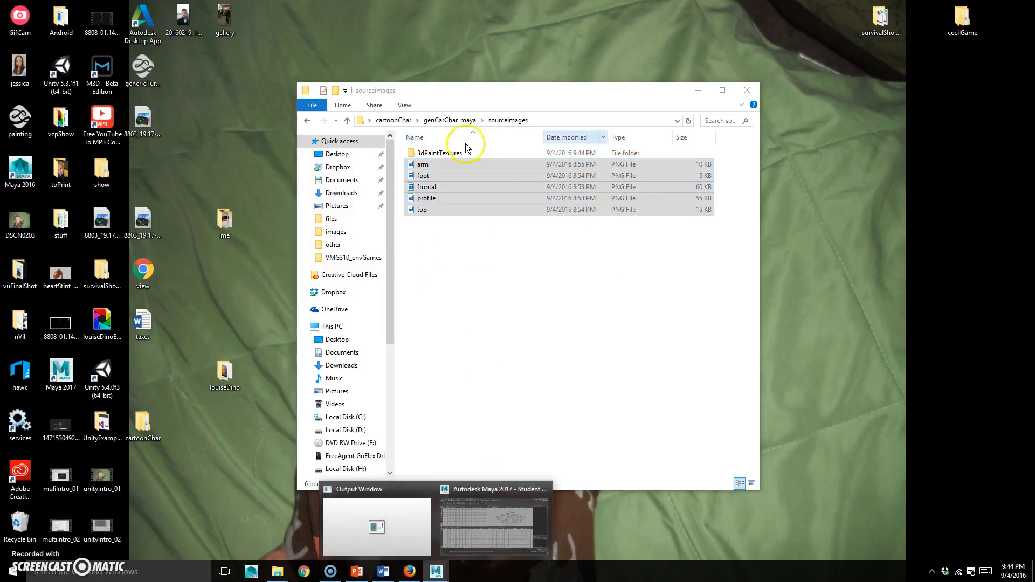
left_click(499, 488)
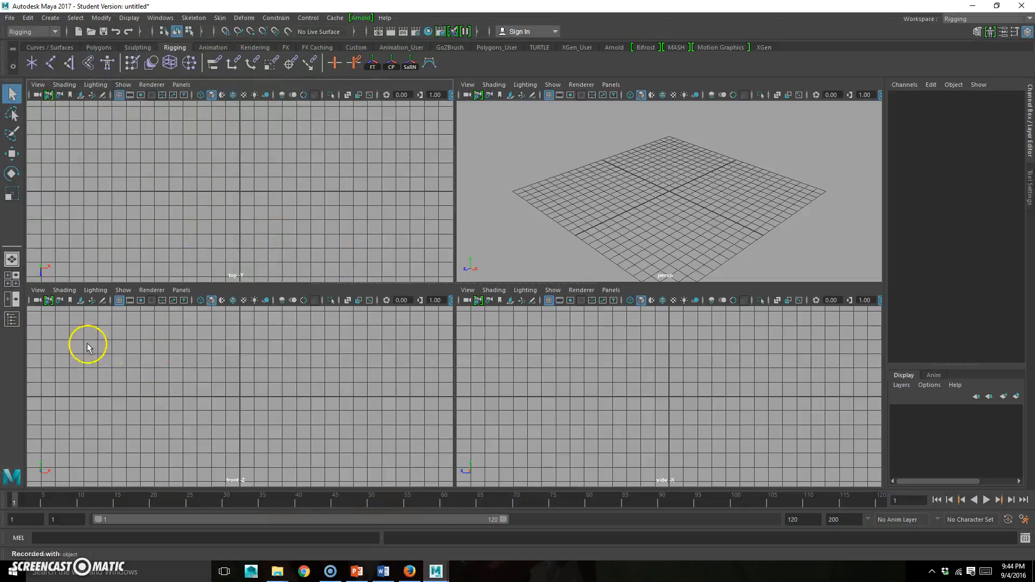
left_click(37, 291)
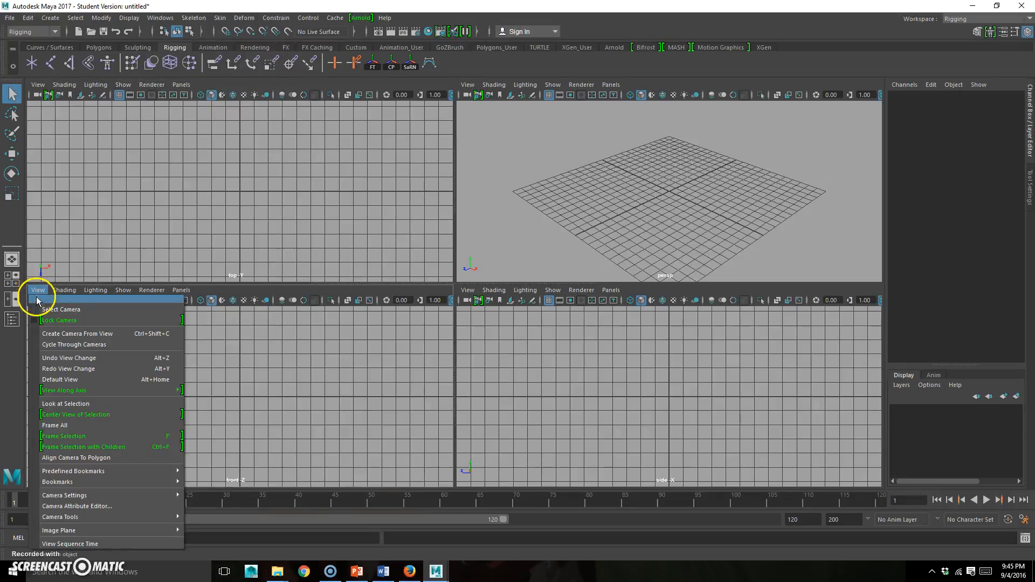
mouse_move(85, 531)
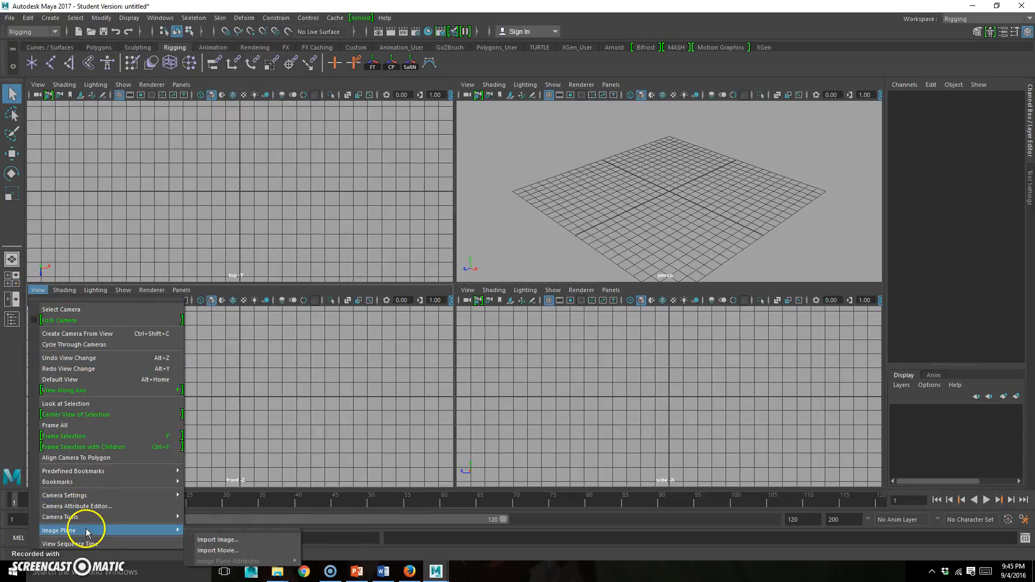
left_click(243, 539)
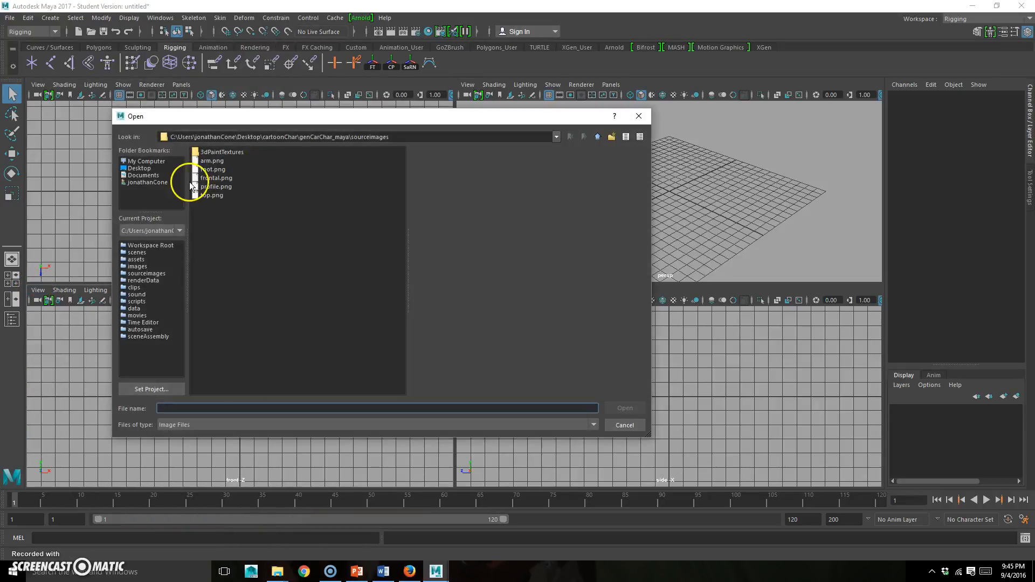
left_click(216, 178)
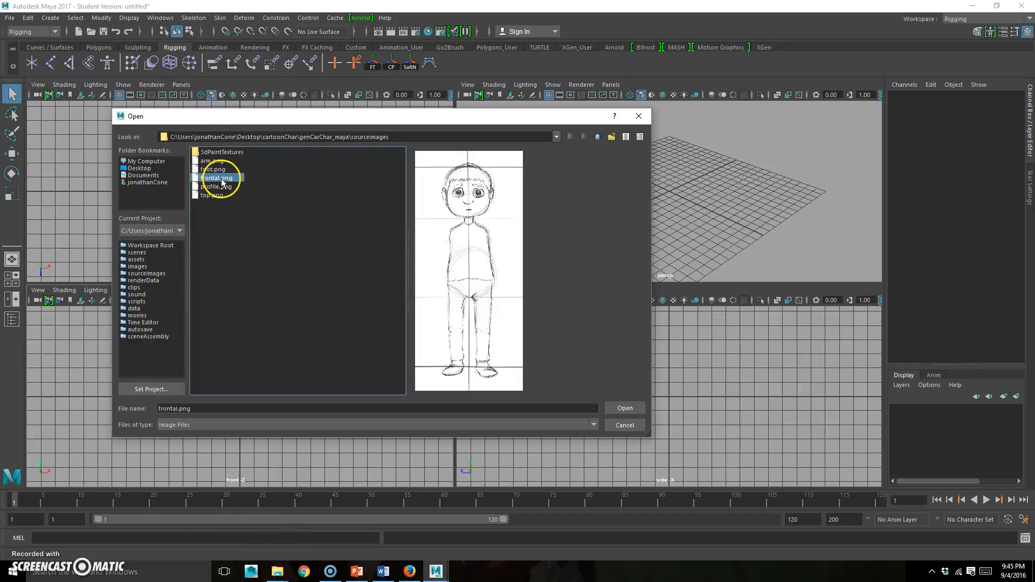
left_click(624, 409)
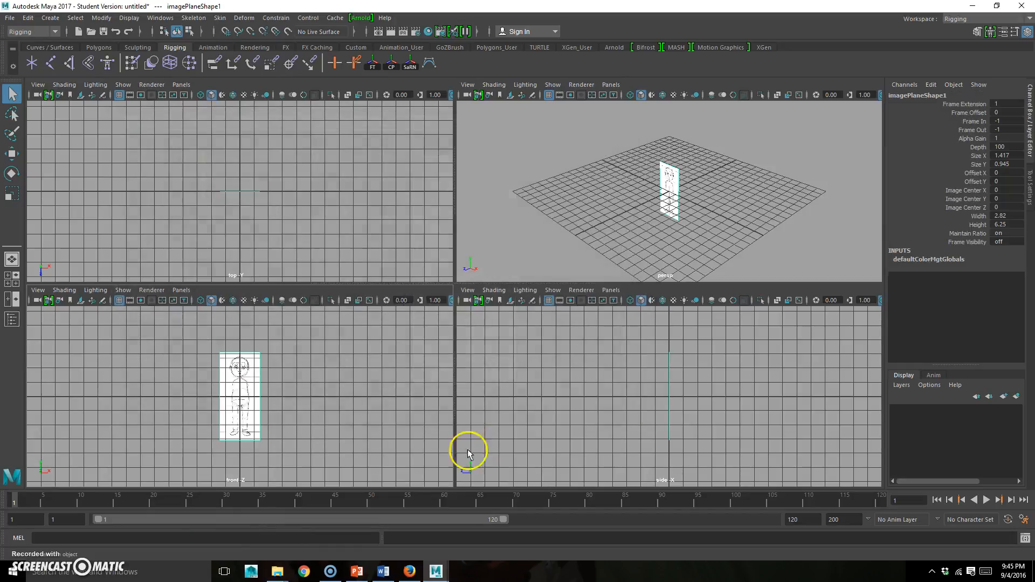
Step: Import profile.png from the sourceimages folder as an image plane in the side view
left_click(611, 290)
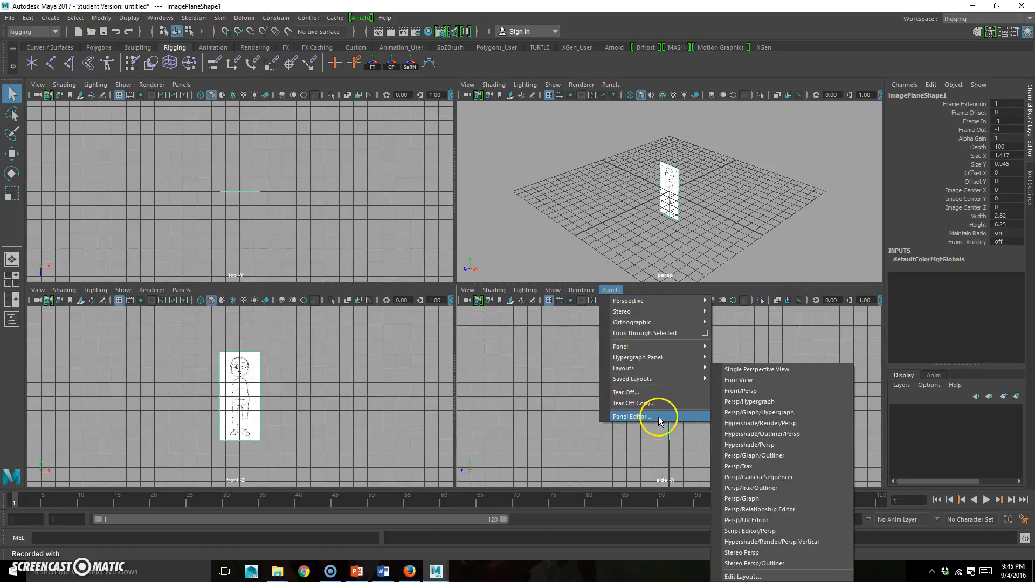
mouse_move(467, 294)
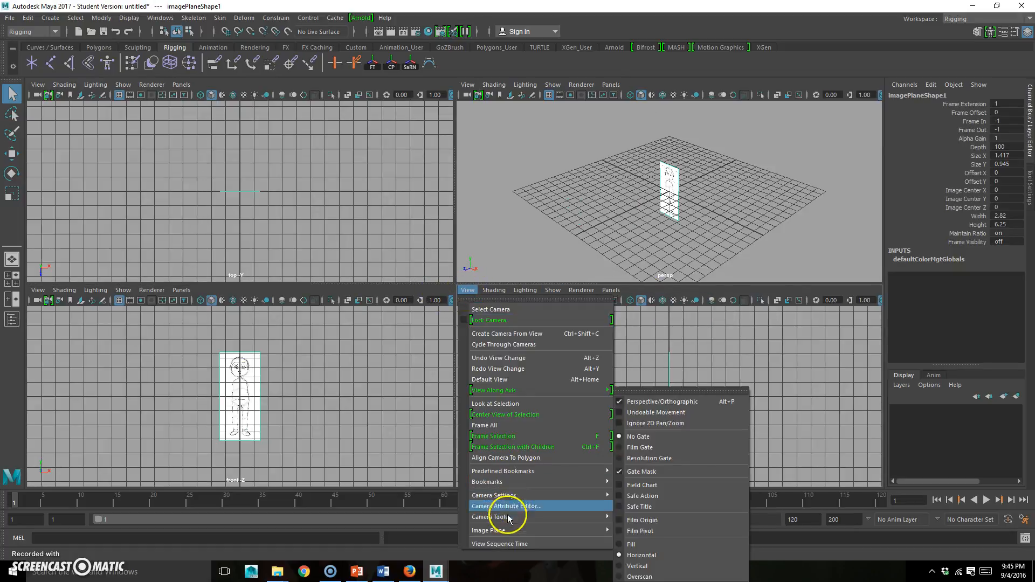
mouse_move(505, 532)
left_click(650, 539)
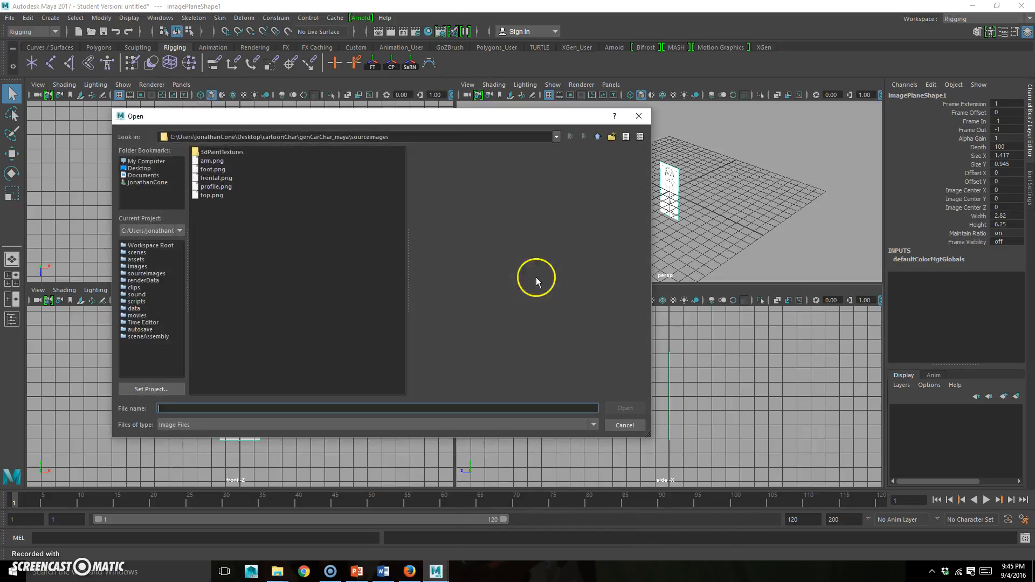
left_click(217, 177)
left_click(625, 408)
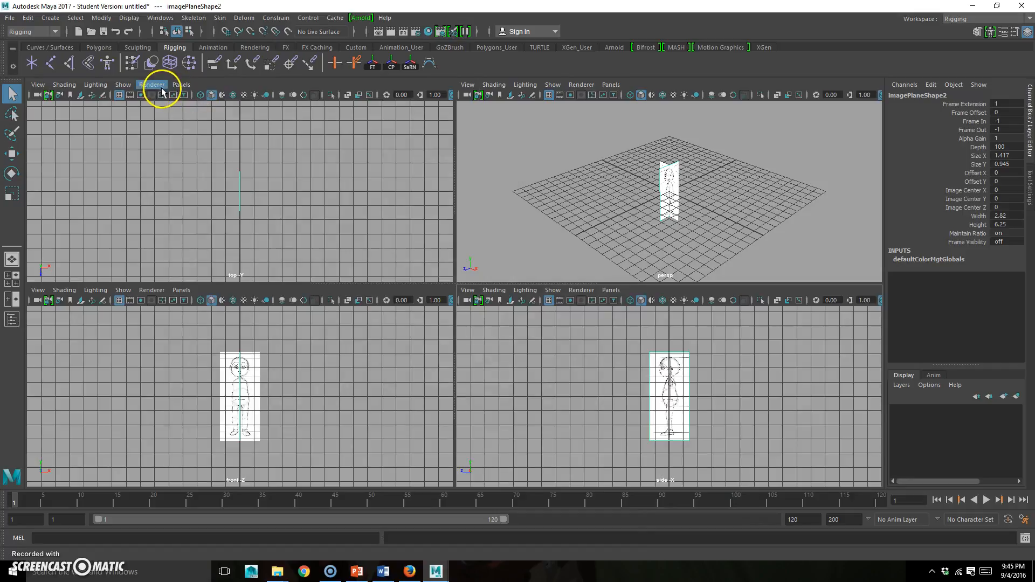
Step: Import top.png from the sourceimages folder as an image plane in the top view
left_click(38, 85)
mouse_move(70, 325)
left_click(243, 331)
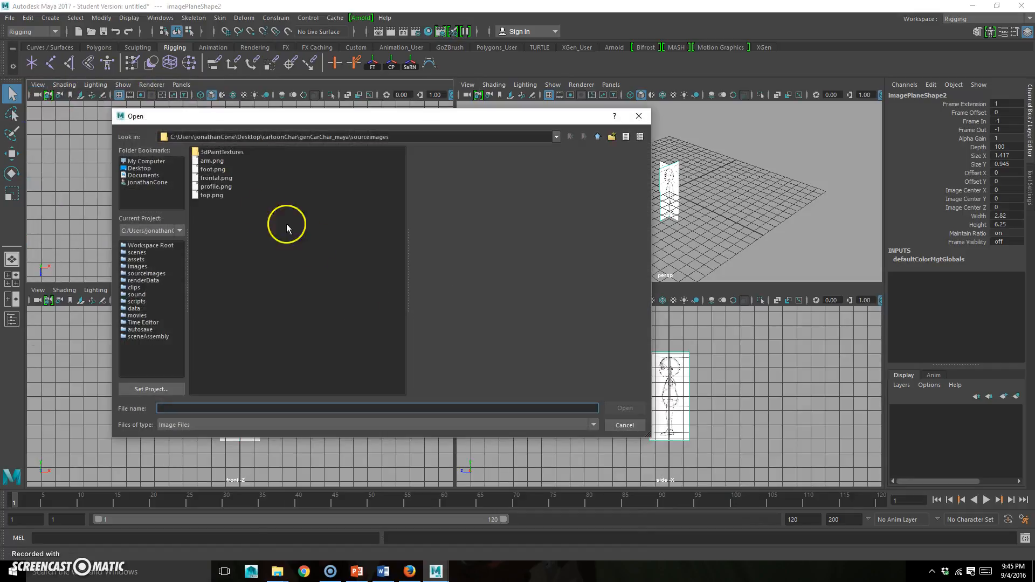
left_click(220, 196)
left_click(627, 409)
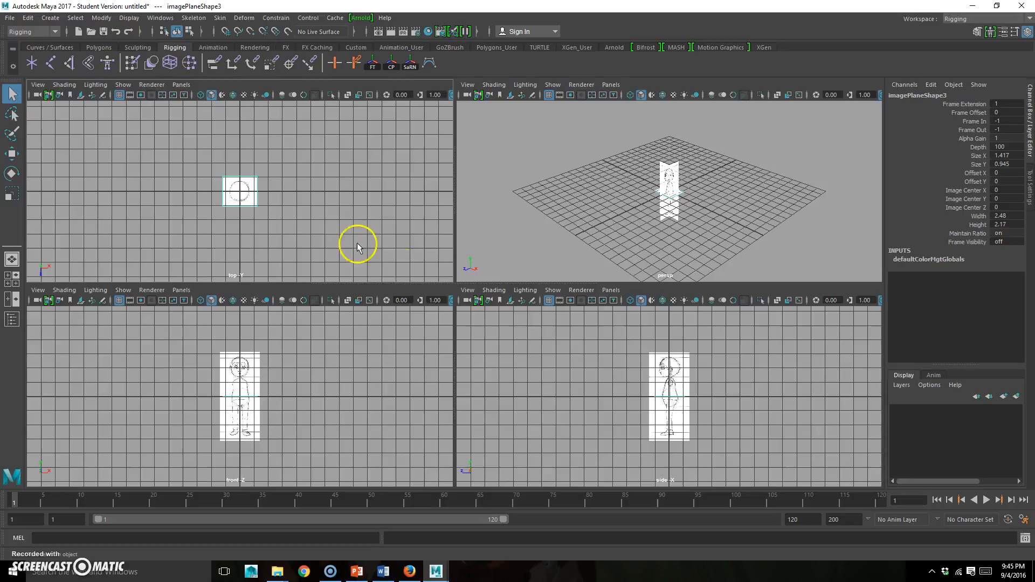
Step: Examine the frontal drawing from head to legs in the enlarged front view, checking how it sits on the grid's centre line
right_click_drag(171, 388, 325, 370, "alt")
middle_click_drag(205, 419, 224, 390, "alt")
right_click_drag(224, 390, 306, 374, "alt")
key("space")
right_click_drag(270, 334, 435, 243, "alt")
middle_click_drag(434, 243, 316, 318, "alt")
right_click_drag(291, 317, 355, 307, "alt")
middle_click_drag(356, 308, 376, 339, "alt")
right_click_drag(323, 324, 457, 280, "alt")
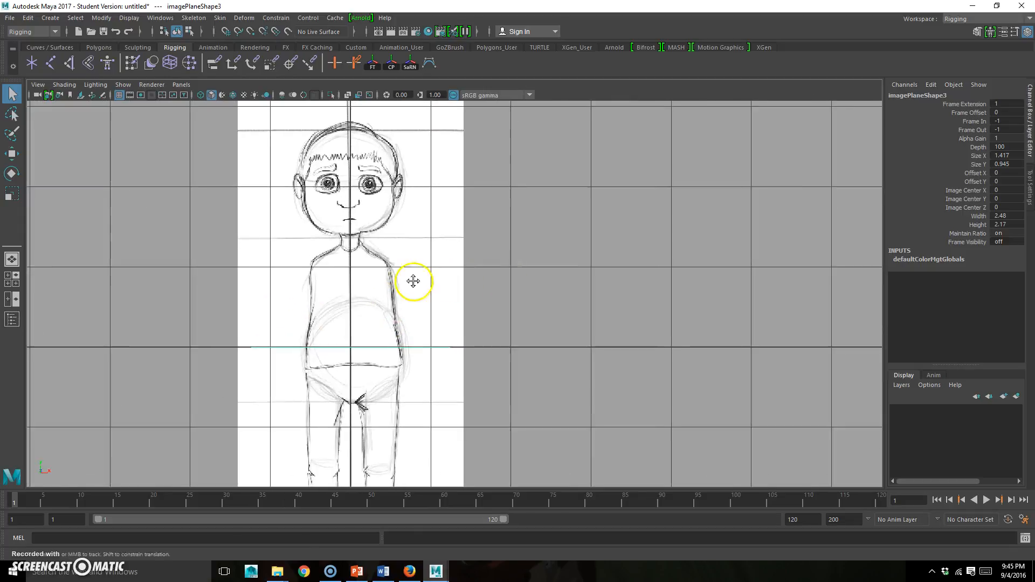
middle_click_drag(457, 280, 545, 320, "alt")
right_click_drag(380, 321, 468, 312, "alt")
middle_click_drag(469, 313, 378, 331, "alt")
right_click_drag(377, 331, 510, 291, "alt")
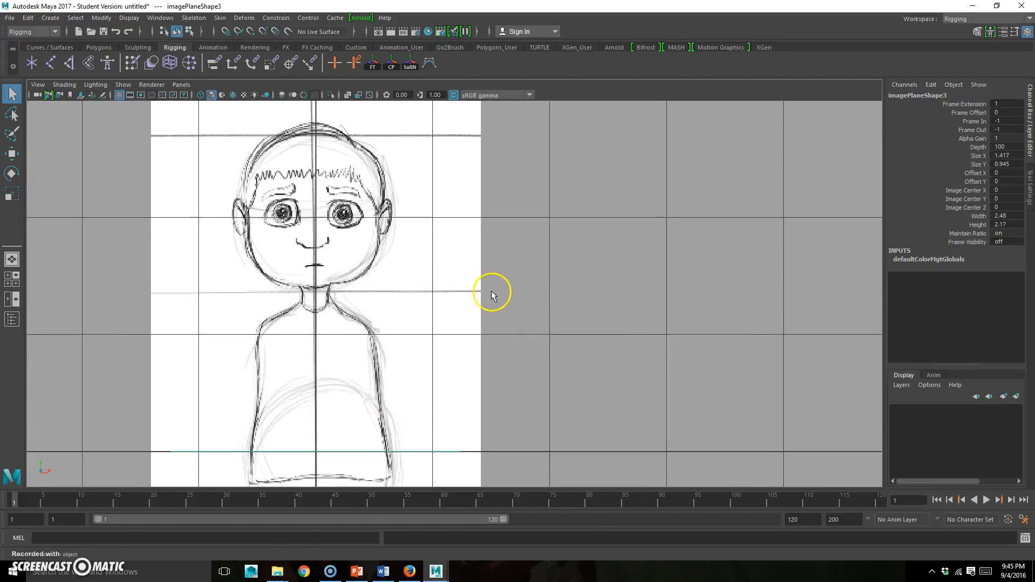
middle_click_drag(418, 323, 526, 226, "alt")
middle_click_drag(504, 333, 491, 308, "alt")
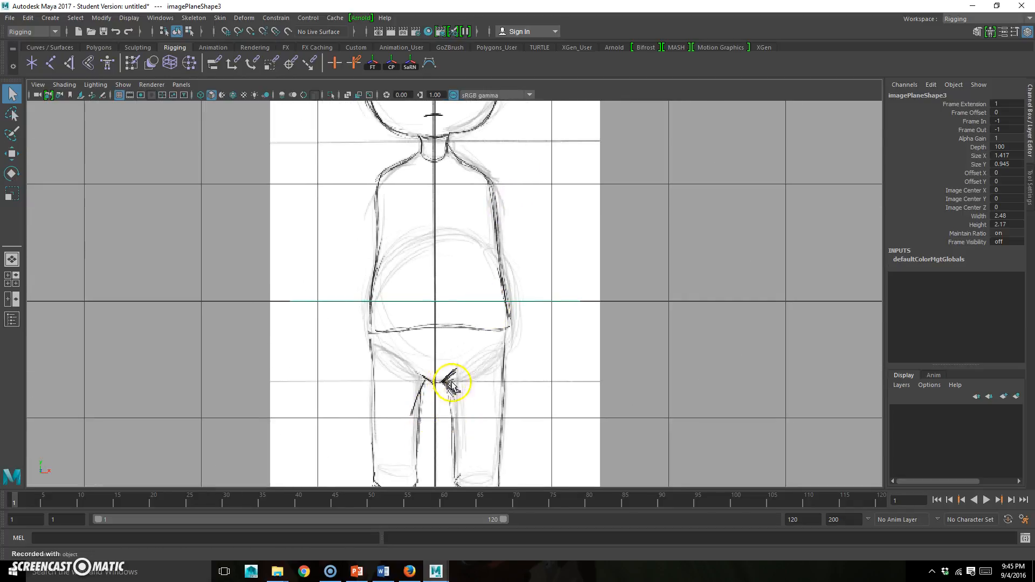
middle_click_drag(512, 249, 505, 450, "alt")
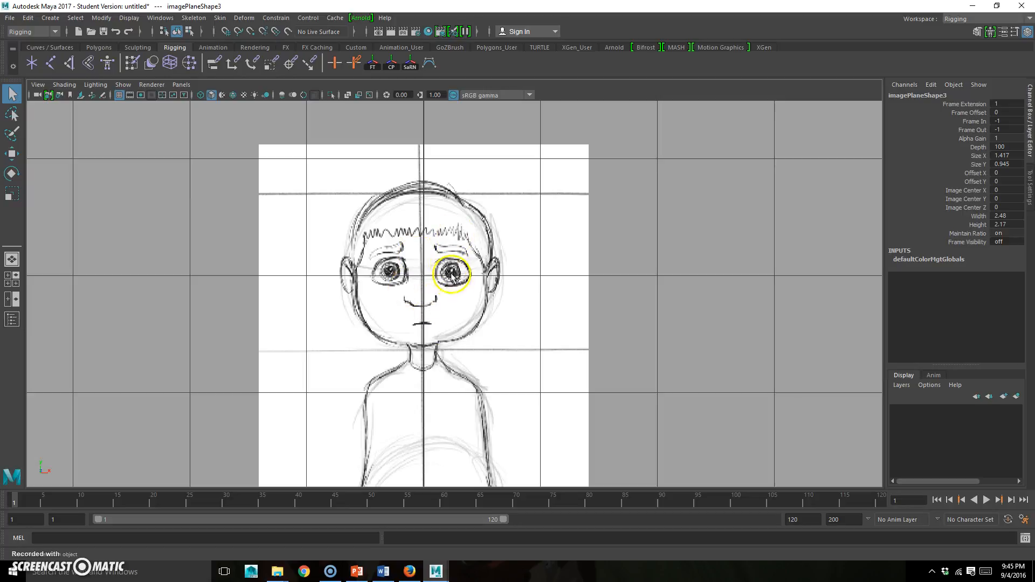
key("space")
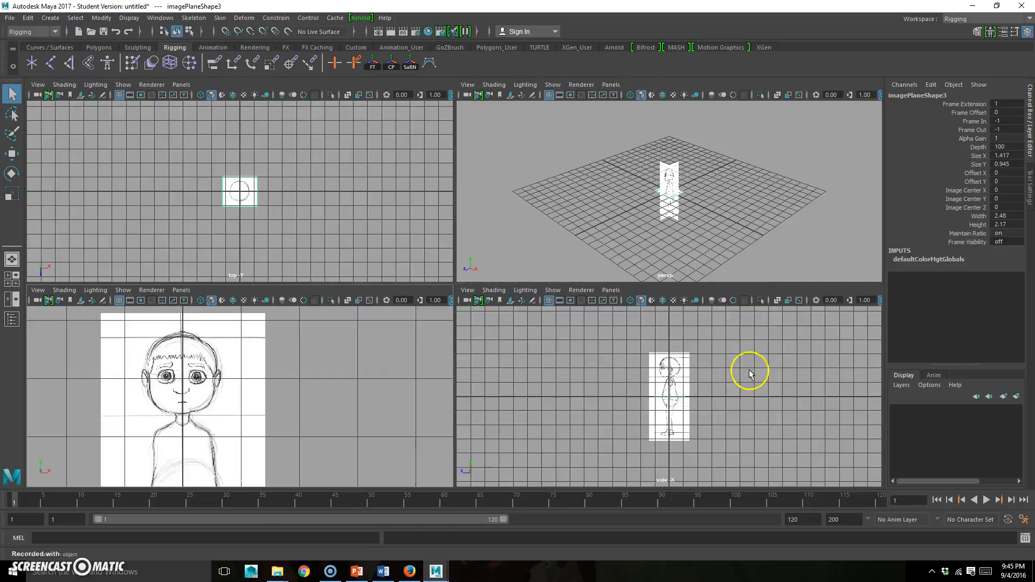
Step: Examine the profile drawing in the side view and how the three image planes intersect in the perspective view
key("space")
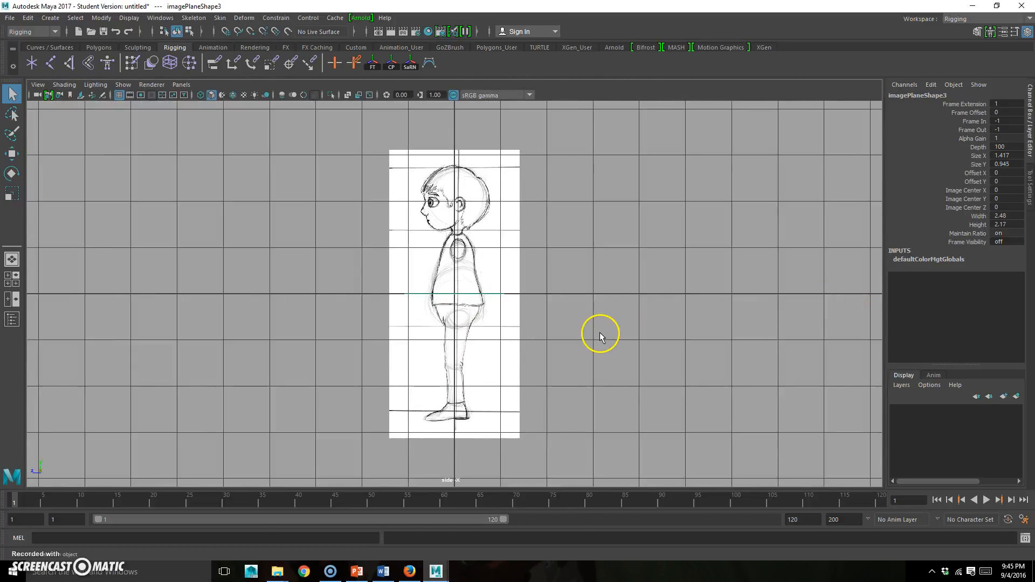
scroll(566, 280, "down", 8)
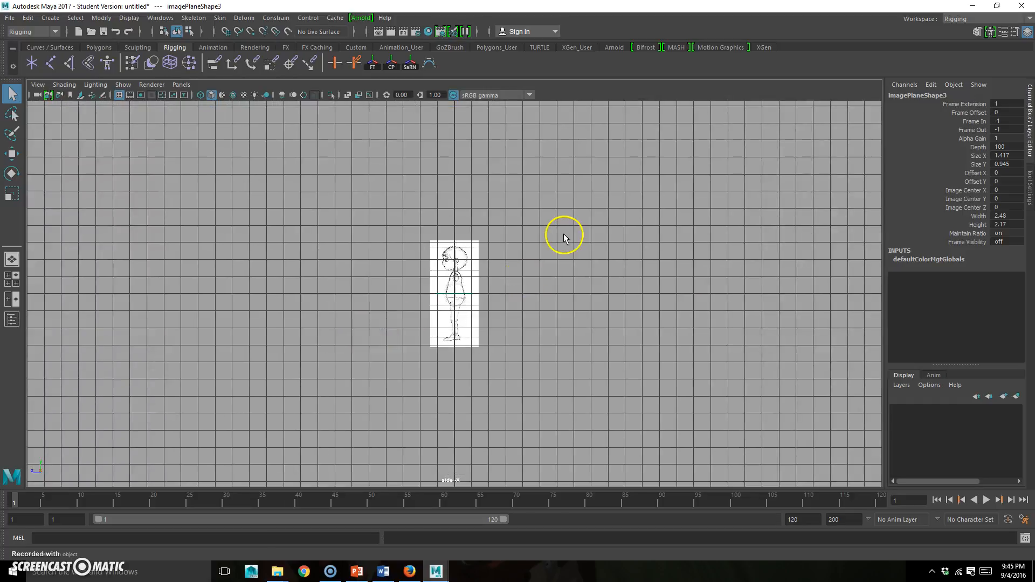
key("space")
key("space")
scroll(469, 242, "up", 1)
scroll(474, 291, "up", 3)
key("space")
scroll(766, 176, "up", 4)
left_click_drag(769, 176, 661, 215, "alt")
key("space")
left_click_drag(495, 274, 321, 192, "alt")
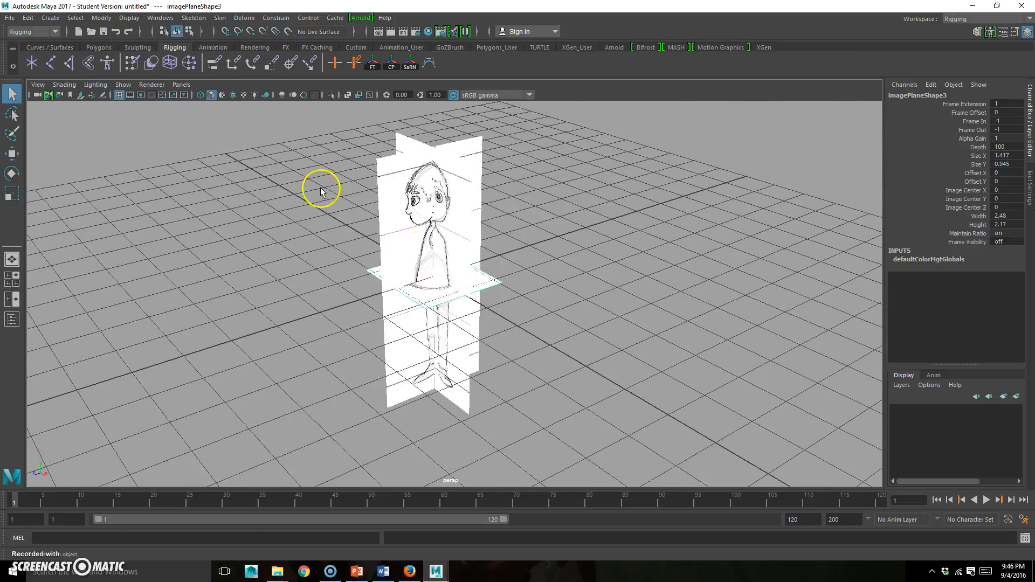
mouse_move(422, 259)
left_mouse_down("alt")
mouse_move(510, 270)
mouse_move(478, 278)
mouse_move(458, 318)
mouse_move(469, 316)
mouse_move(563, 249)
mouse_move(535, 202)
left_mouse_up("alt")
left_click_drag(465, 214, 538, 148, "alt")
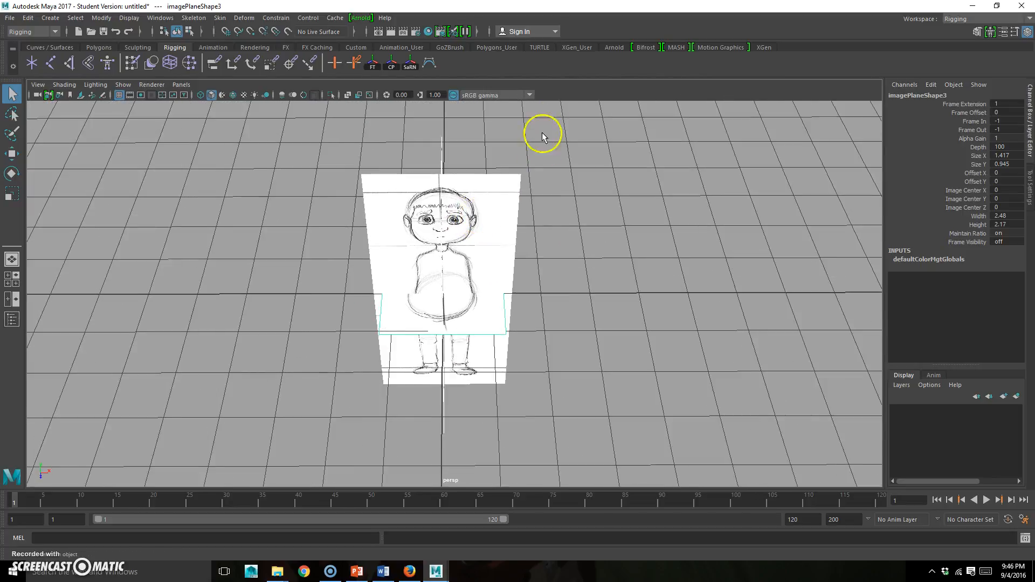
Step: Select the frontal image plane, open its attributes in the Attribute Editor, and dock the editor beside the Channel Box
left_click(487, 205)
left_click_drag(521, 187, 574, 228, "alt")
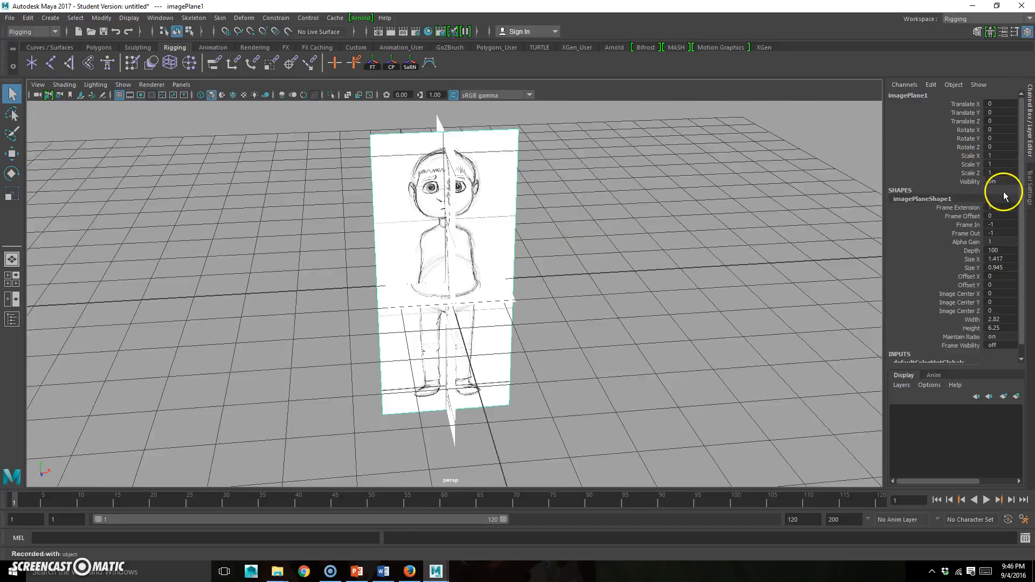
left_click(1002, 31)
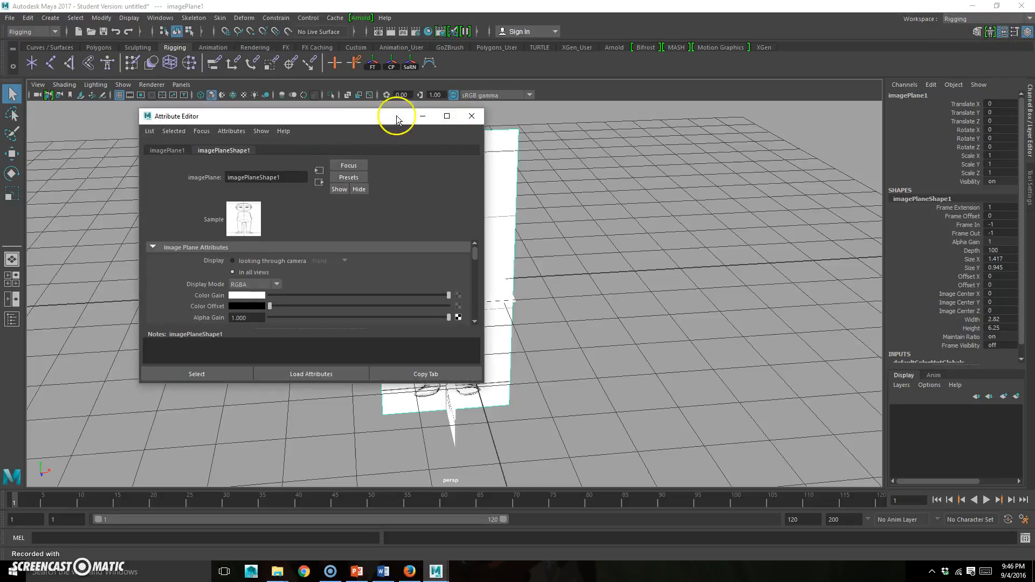
left_click_drag(172, 122, 937, 76)
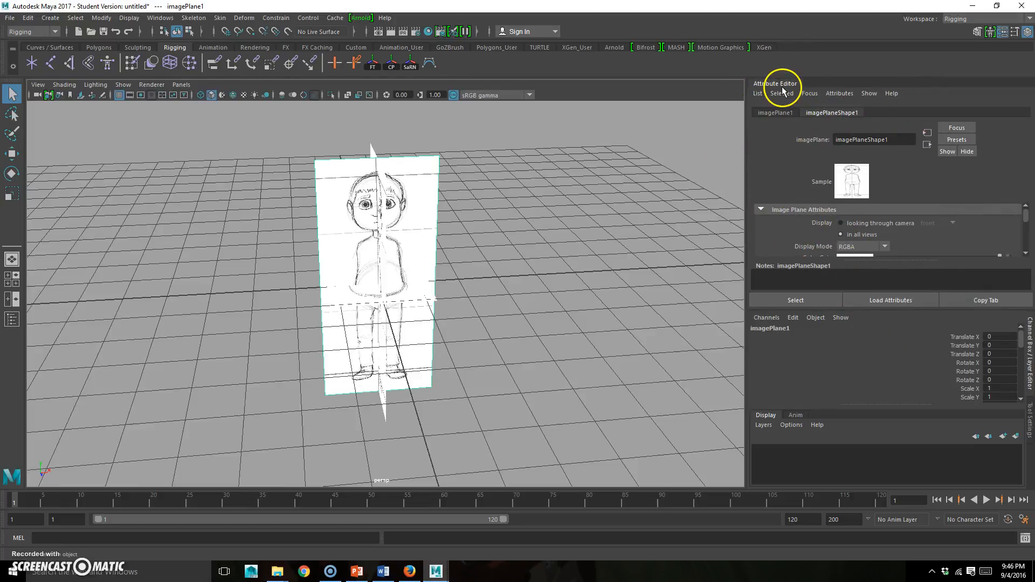
left_click_drag(779, 85, 1021, 199)
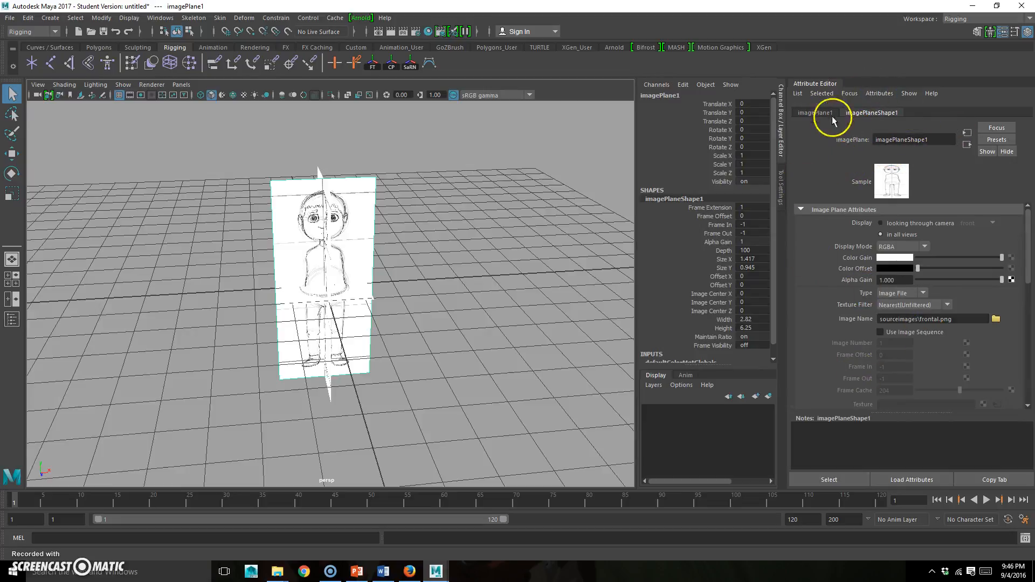
Step: Set the frontal image plane's Image Center Z to -2 in its Placement Extras
scroll(915, 268, "down", 5)
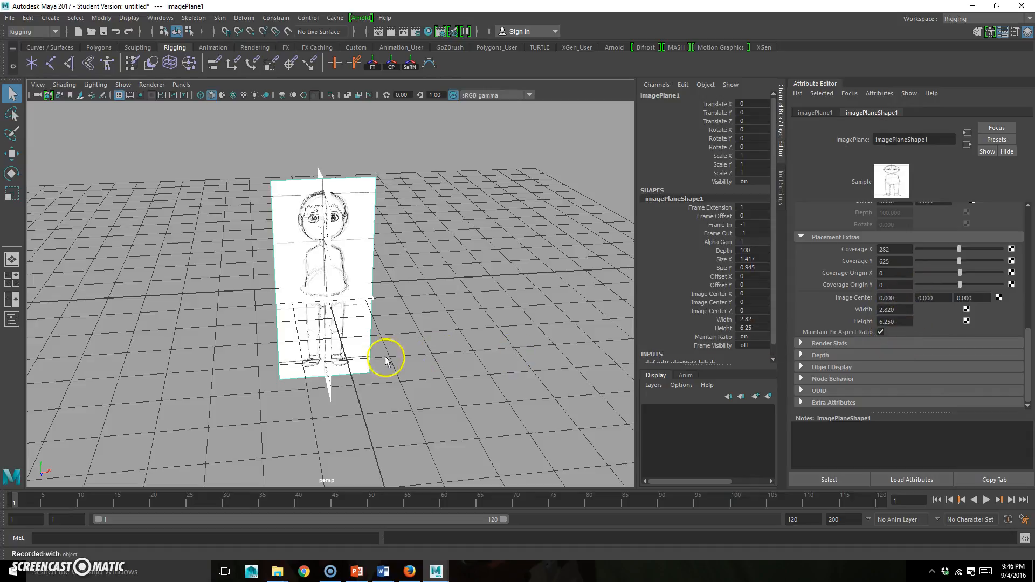
left_click_drag(450, 343, 7, 445, "alt")
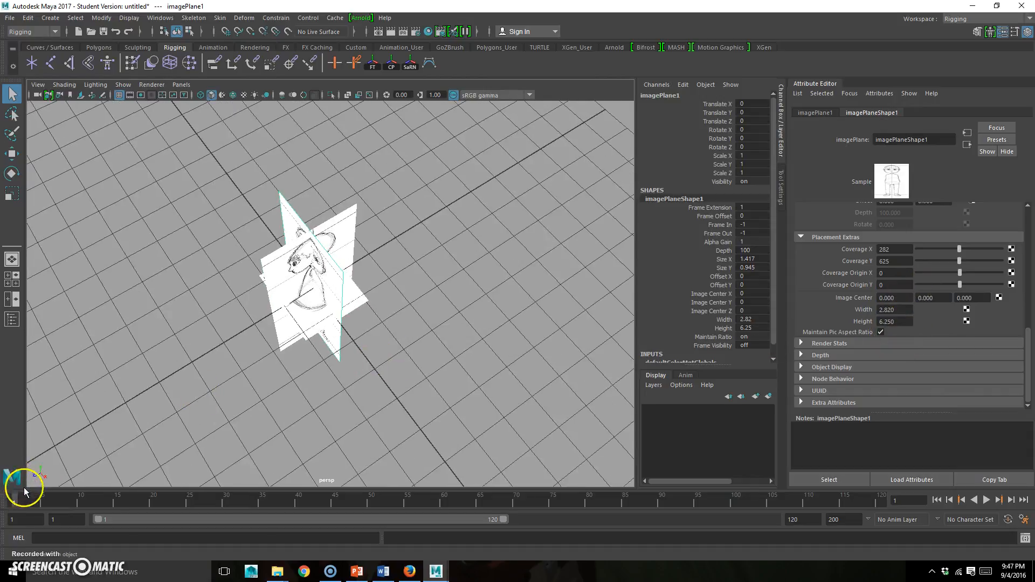
left_click_drag(151, 436, 384, 194, "alt")
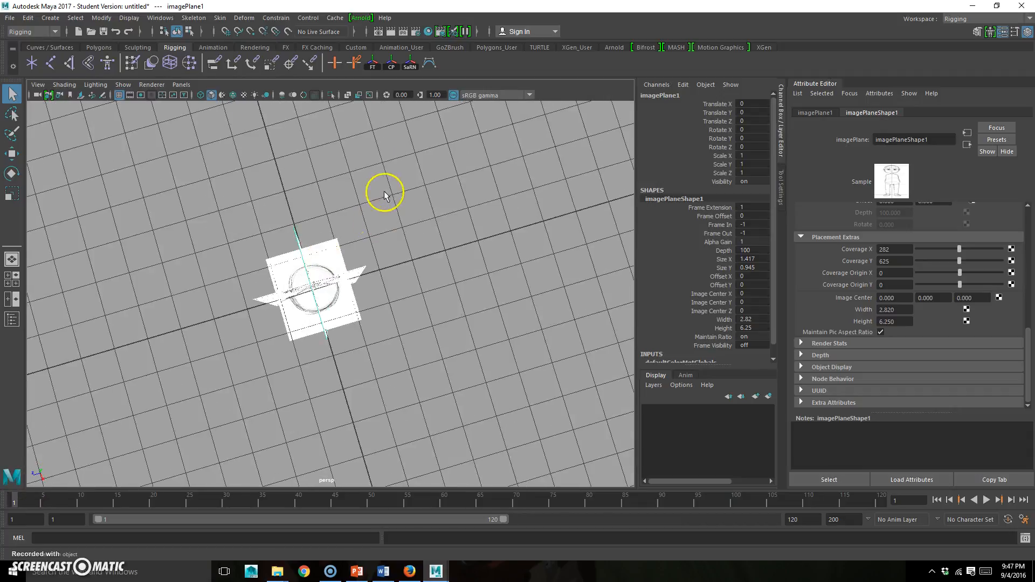
left_click_drag(406, 307, 346, 293, "alt")
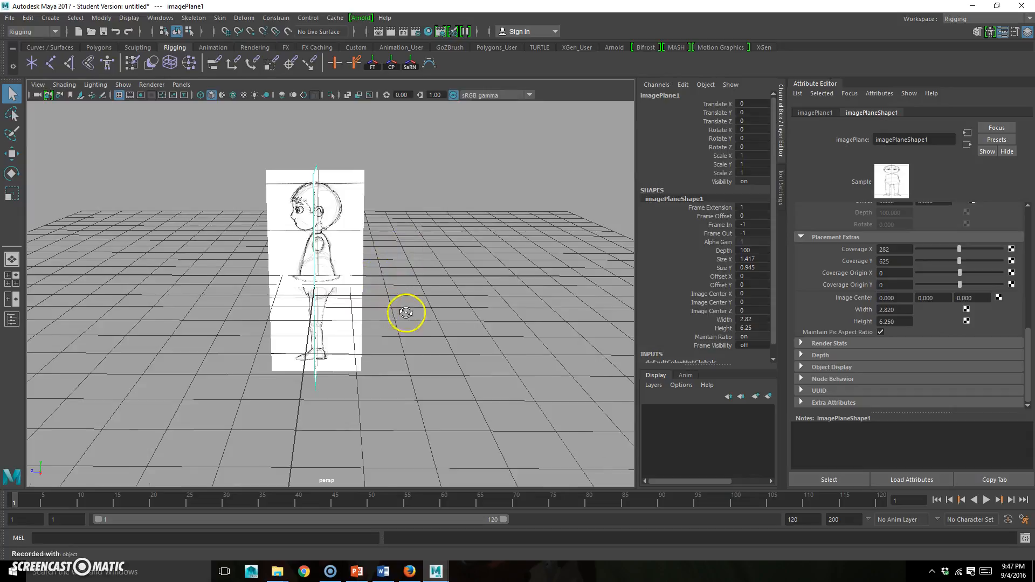
left_click_drag(406, 313, 443, 327, "alt")
left_click(975, 297)
type("-2")
key("Return")
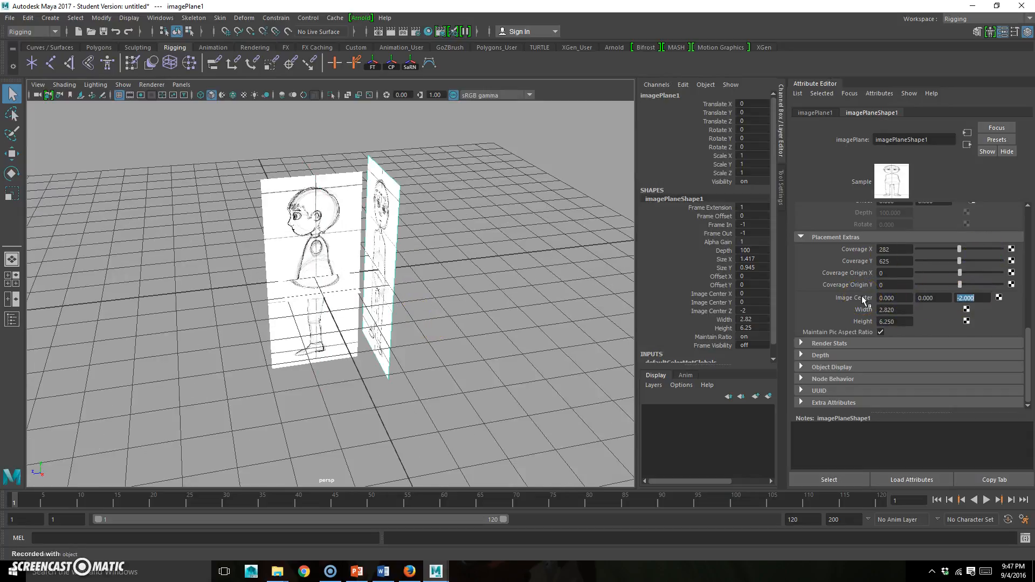
Step: Select the profile image plane and set its Image Center X to -2
left_click_drag(289, 341, 237, 196, "alt")
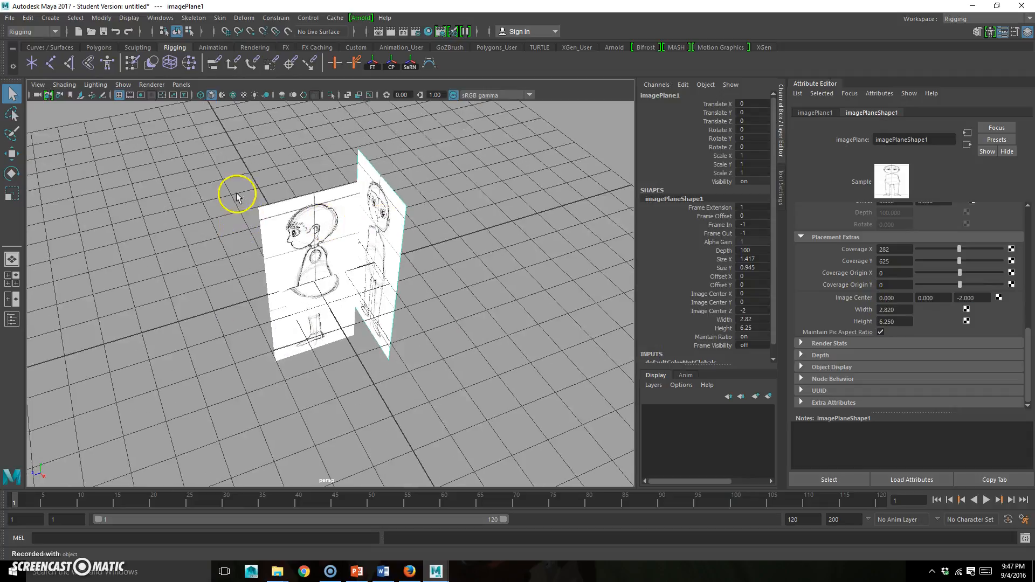
left_click(266, 237)
left_click_drag(226, 300, 225, 342, "alt")
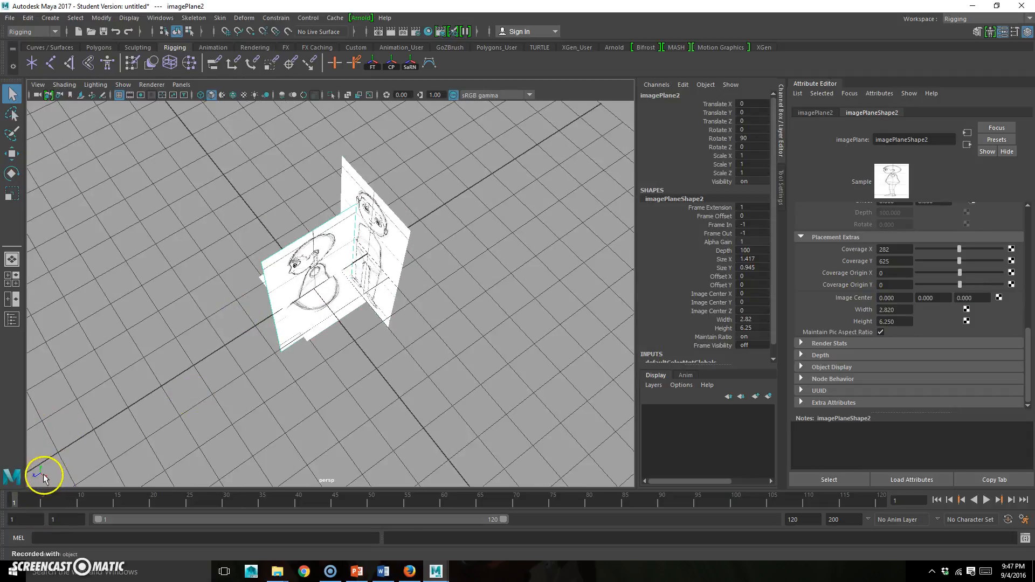
left_click_drag(494, 370, 468, 323, "alt")
left_click(909, 298)
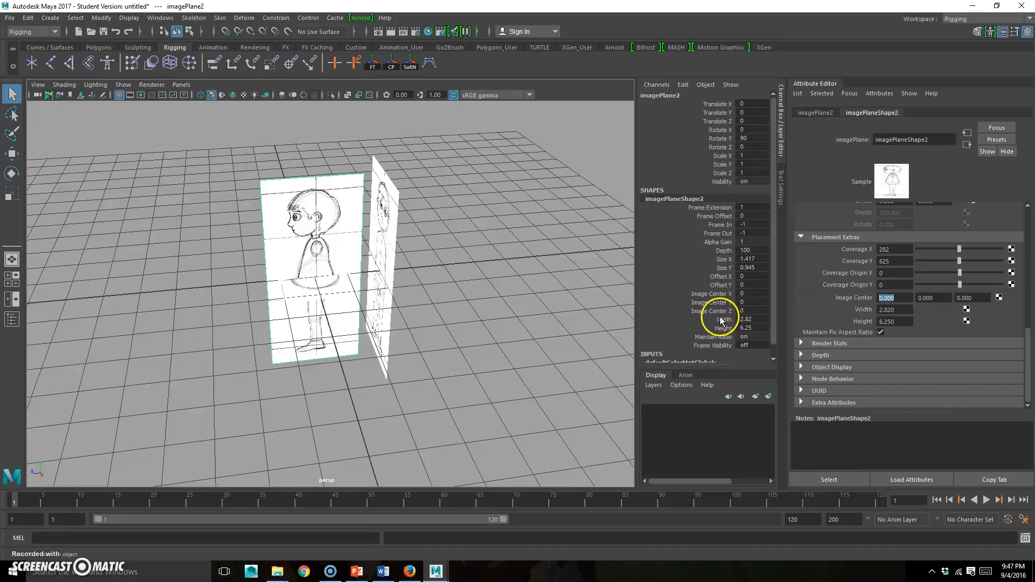
type("-2")
key("Return")
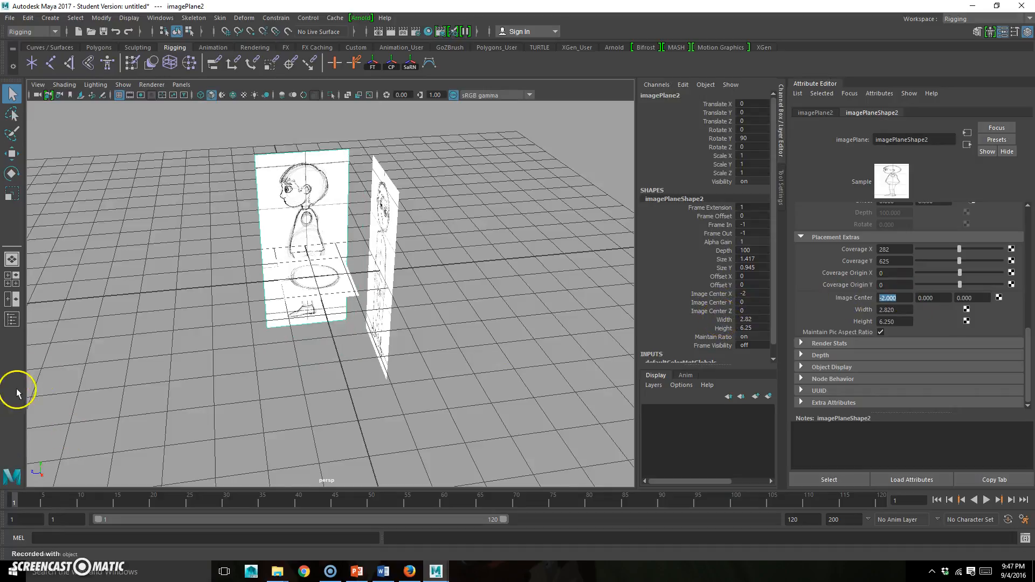
Step: Select the top-view image plane and set its Image Center Y to -4
left_click_drag(108, 388, 318, 322, "alt")
left_click(332, 318)
left_click_drag(378, 361, 353, 293, "alt")
left_click_drag(330, 360, 620, 328, "alt")
double_click(946, 298)
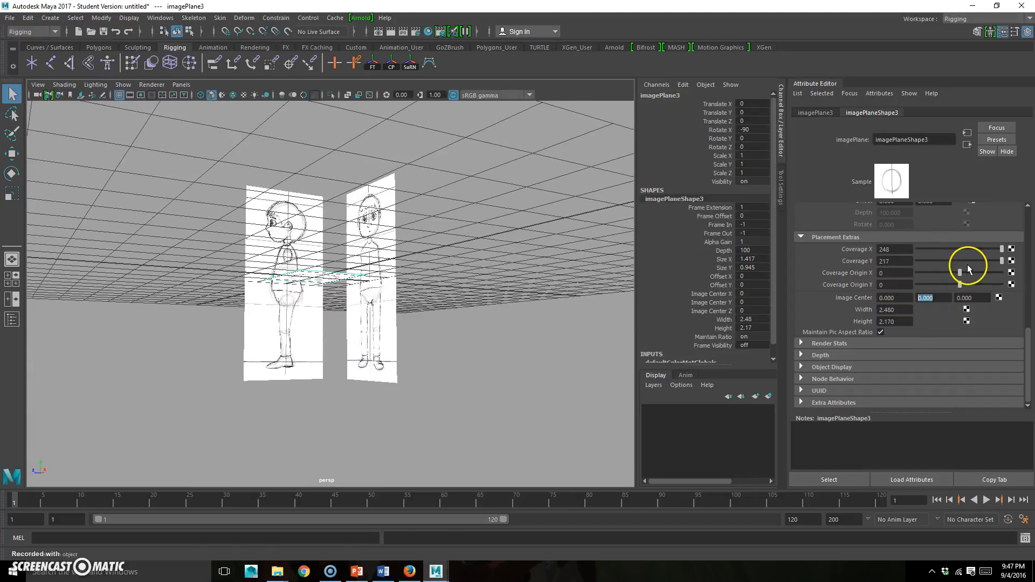
type("-4")
key("Return")
left_click_drag(410, 409, 397, 270, "alt")
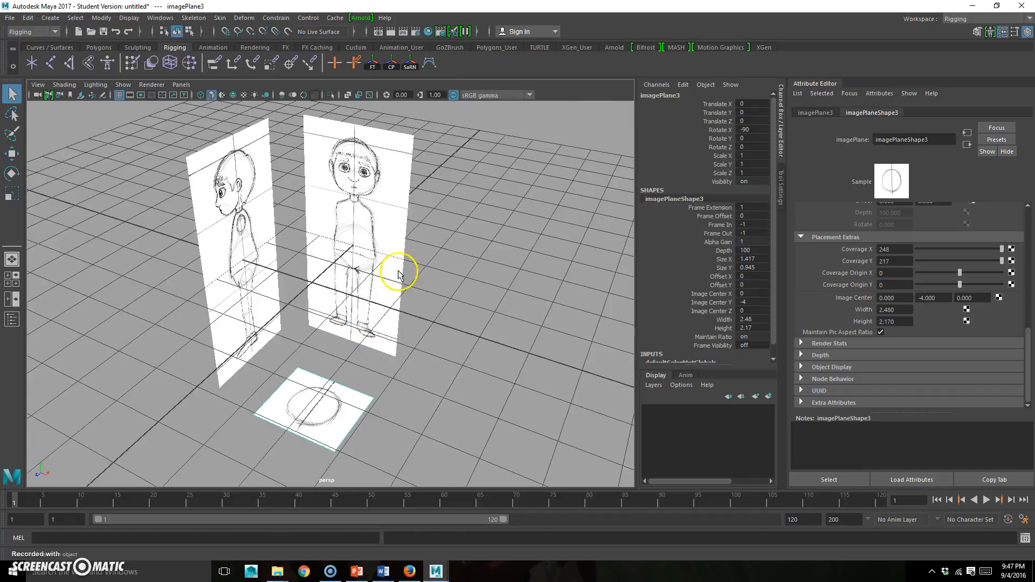
Step: Hide the grid in the perspective view and examine the arrangement of the three image planes
left_click(119, 96)
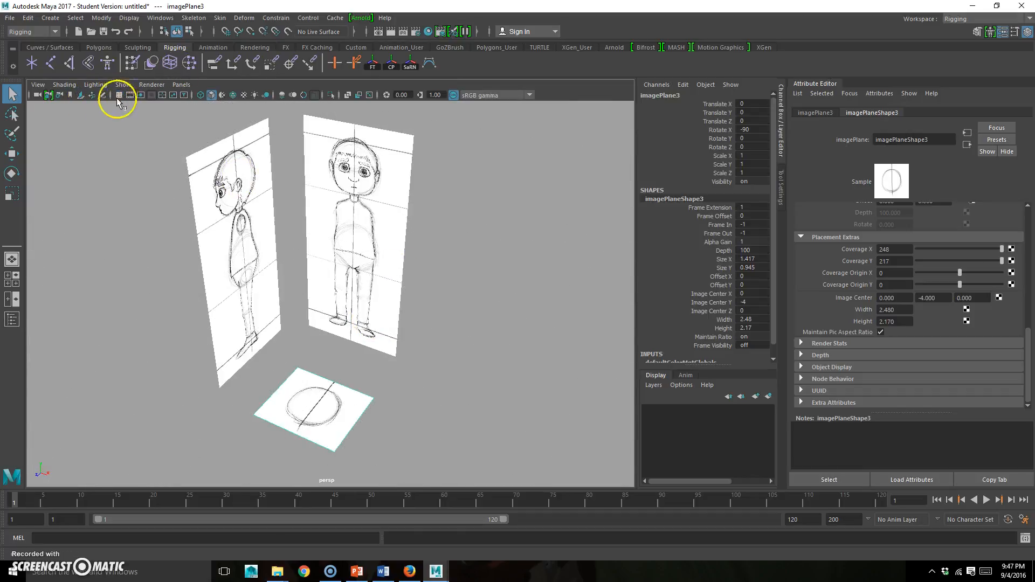
mouse_move(340, 275)
left_mouse_down("alt")
mouse_move(437, 270)
mouse_move(327, 281)
mouse_move(370, 293)
left_mouse_up("alt")
right_click_drag(369, 293, 340, 266, "alt")
mouse_move(339, 266)
left_mouse_down("alt")
mouse_move(351, 229)
mouse_move(340, 232)
left_mouse_up("alt")
key("space")
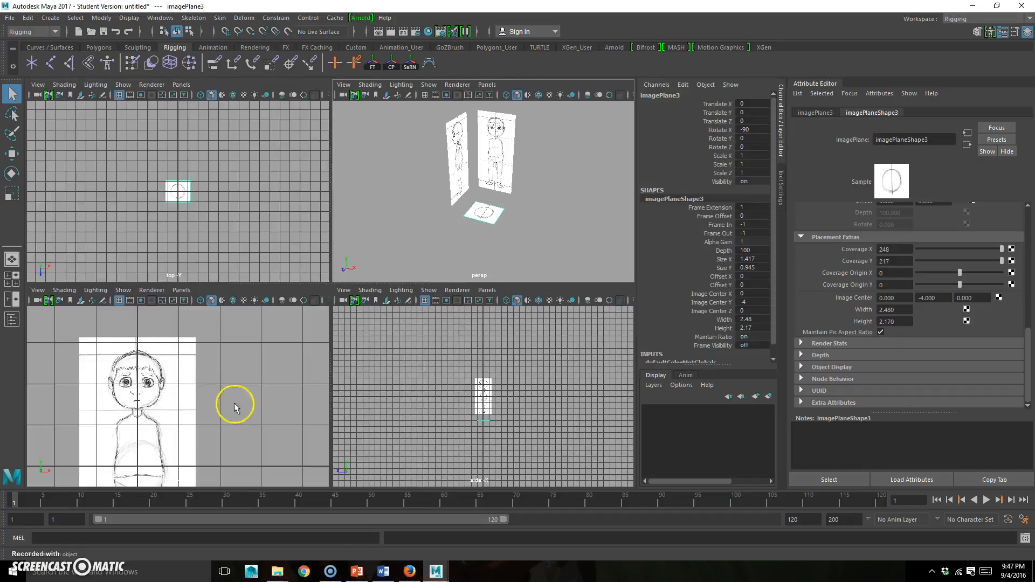
key("space")
mouse_move(342, 250)
left_mouse_down("alt")
mouse_move(432, 245)
mouse_move(423, 212)
mouse_move(421, 282)
mouse_move(339, 264)
left_mouse_up("alt")
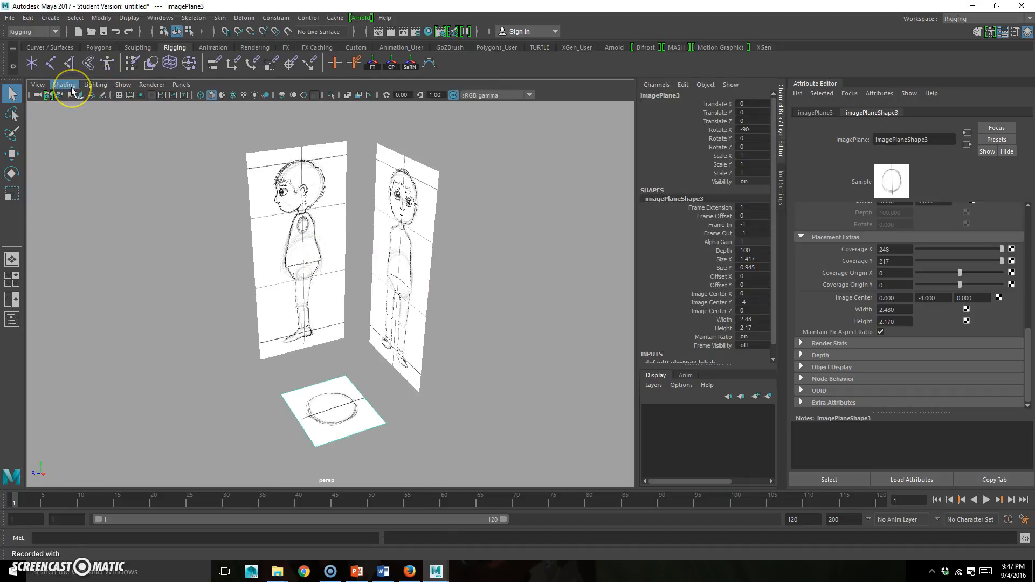
Step: Hide the image planes in the perspective view only and turn its grid back on
left_click(124, 85)
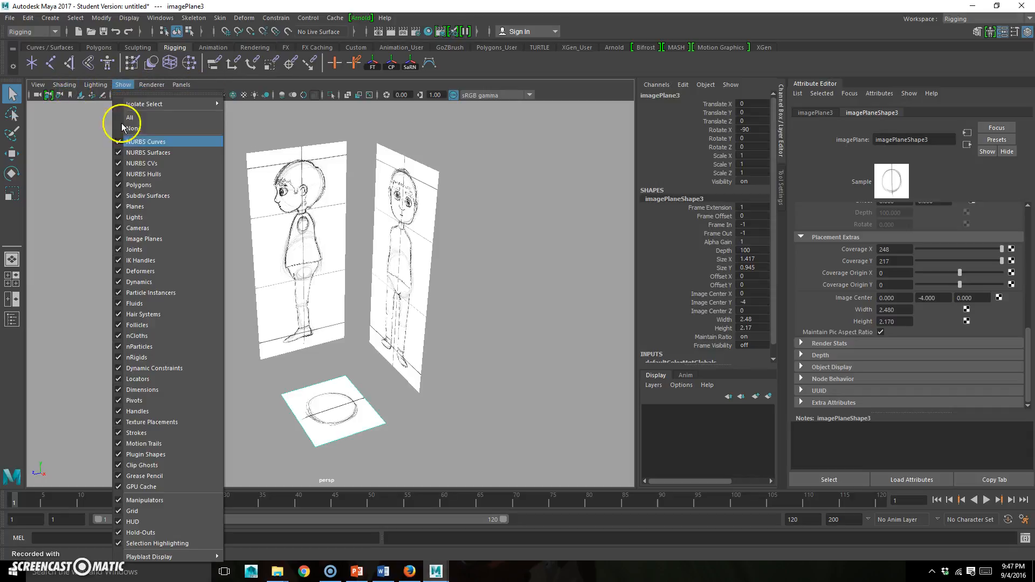
left_click(159, 238)
key("space")
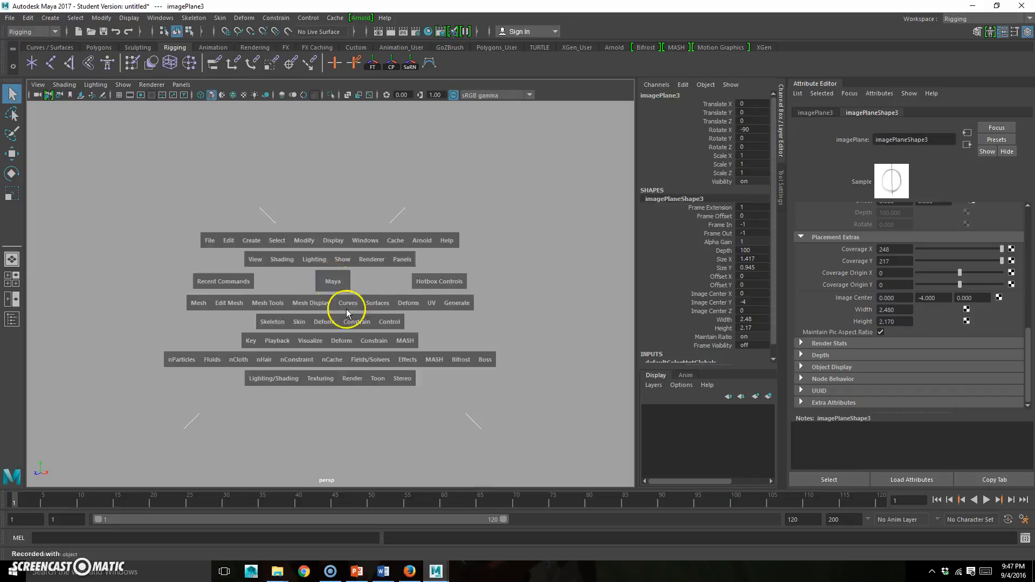
key("space")
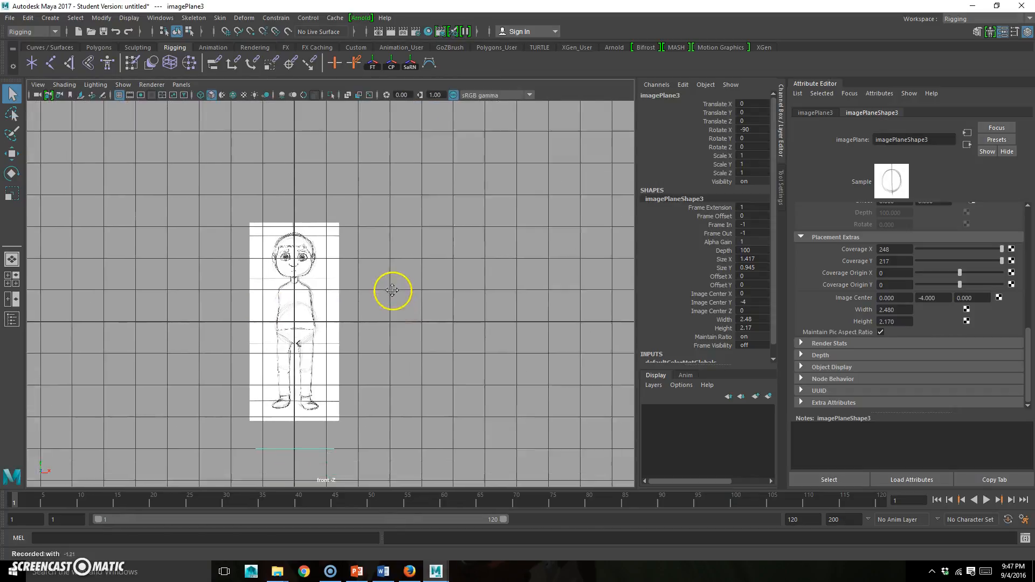
key("space")
key("space")
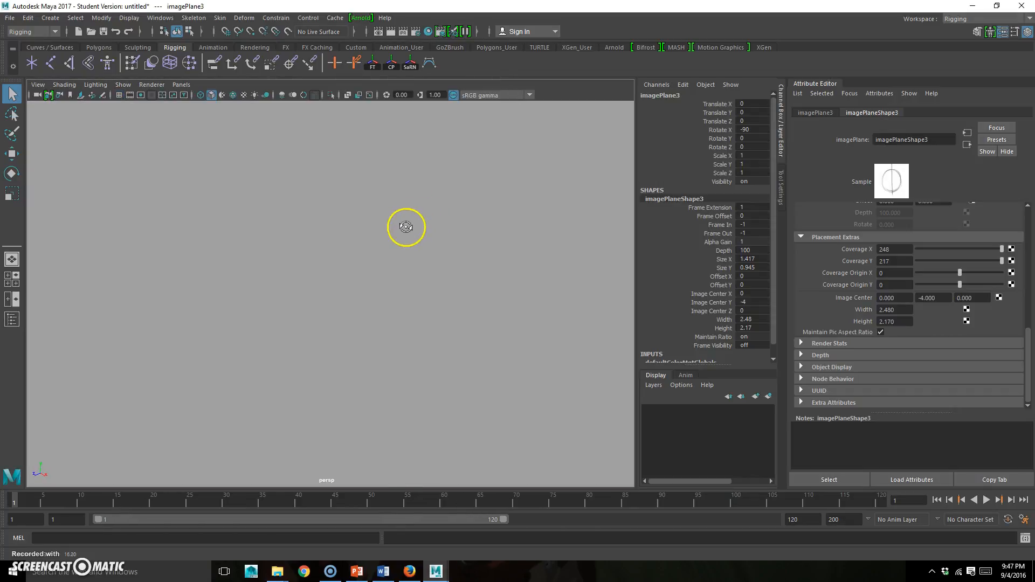
left_click(119, 96)
left_click_drag(293, 319, 418, 276, "alt")
right_click_drag(418, 275, 367, 287, "alt")
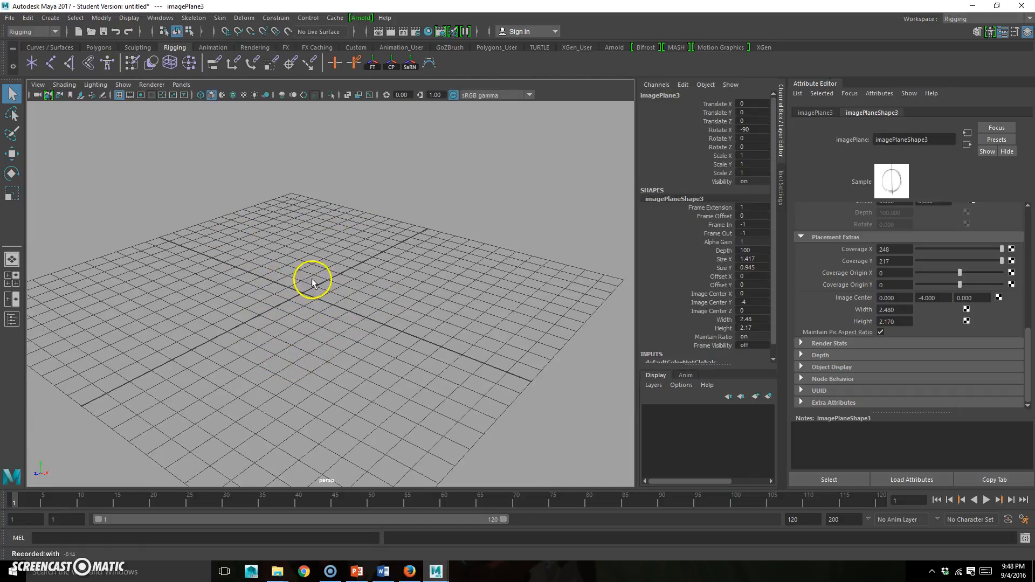
Step: Examine the profile drawing up close in the side view
key("space")
key("space")
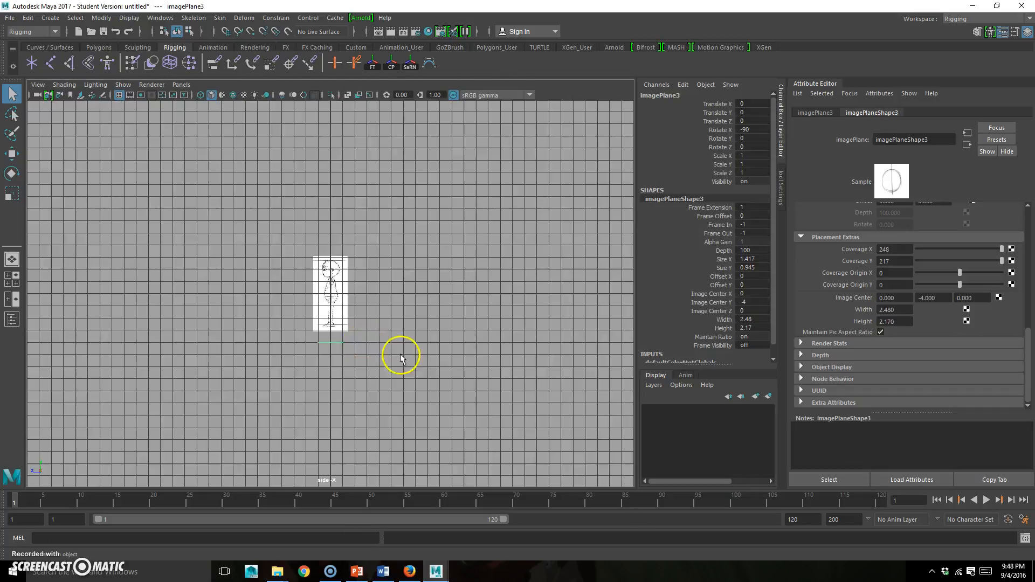
right_click_drag(347, 315, 632, 277, "alt")
mouse_move(323, 346)
right_mouse_down("alt")
mouse_move(451, 292)
mouse_move(518, 277)
right_mouse_up("alt")
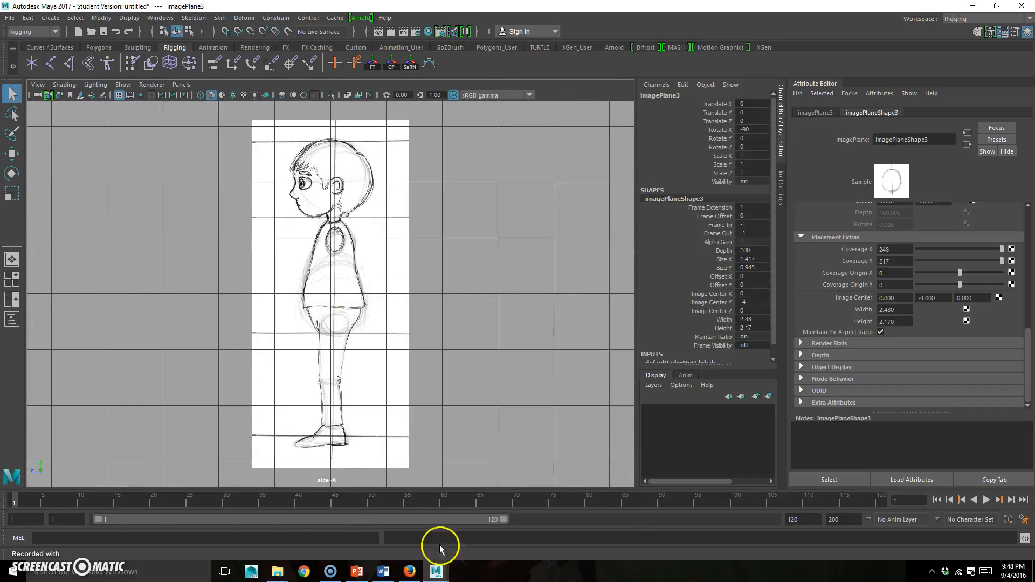
Step: Switch to the cartoonChar images folder, view the conceptModels and genericTurnaround images in Photos, and close the viewer and folder
mouse_move(280, 571)
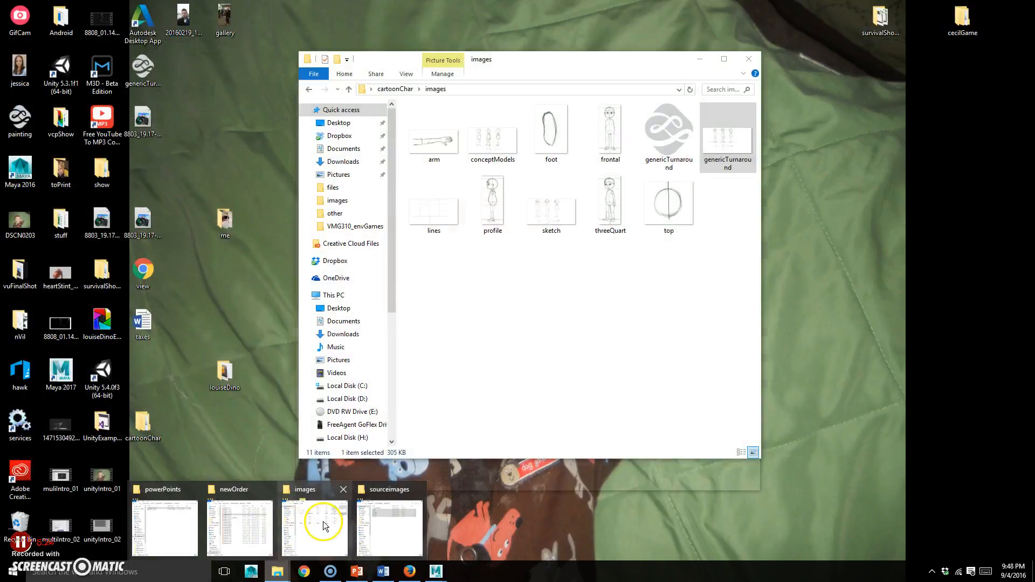
left_click(323, 522)
double_click(494, 132)
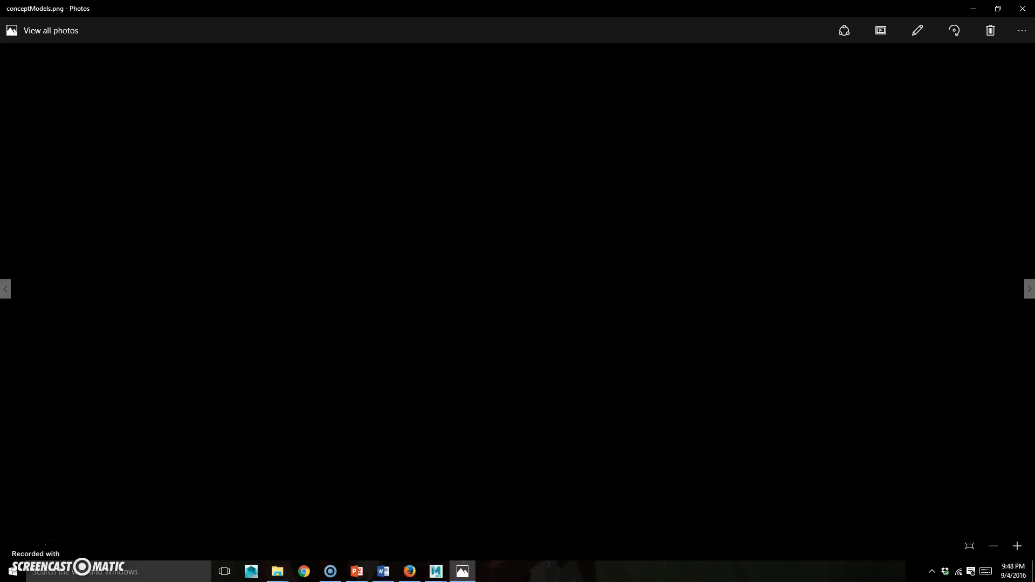
left_click(1029, 10)
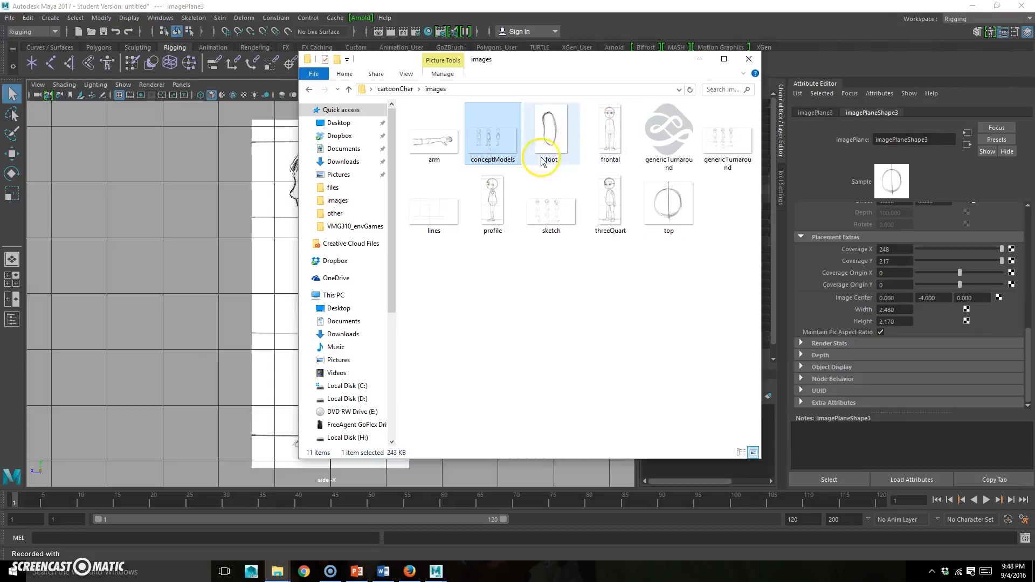
double_click(735, 132)
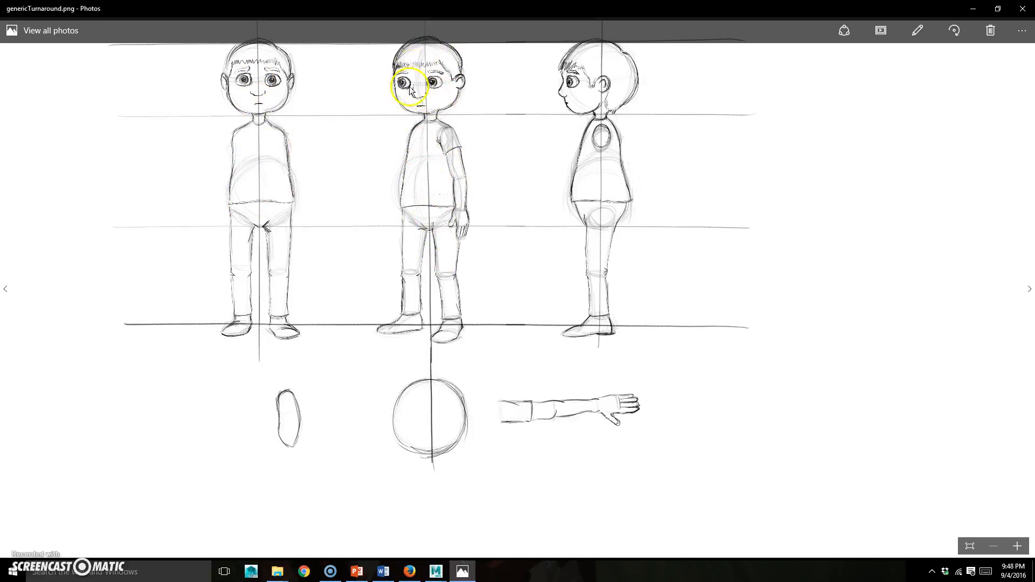
left_click(1022, 9)
left_click(749, 59)
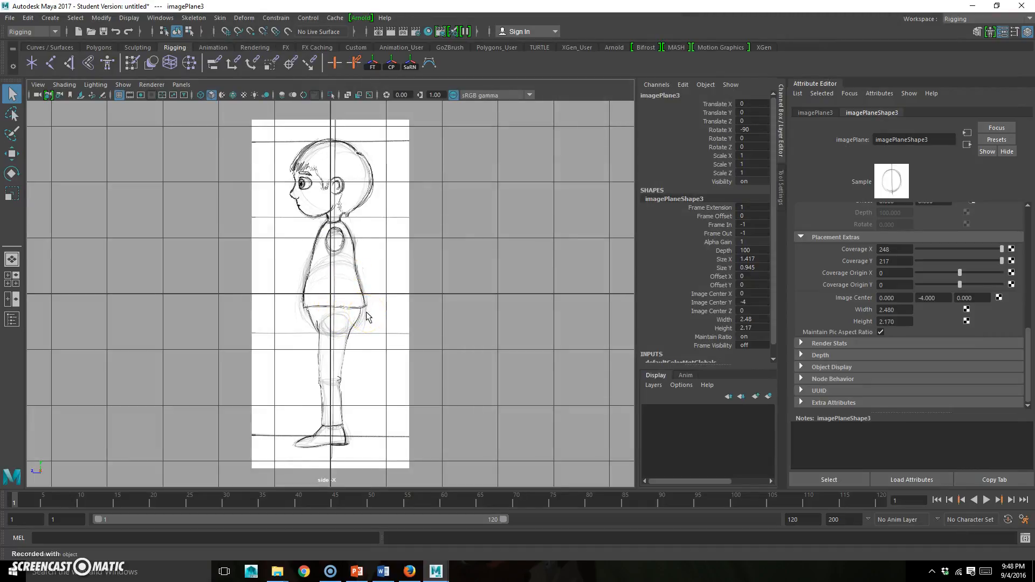
Step: Return to the perspective view and switch to the Modeling menu set and the Polygons shelf
scroll(404, 296, "down", 5)
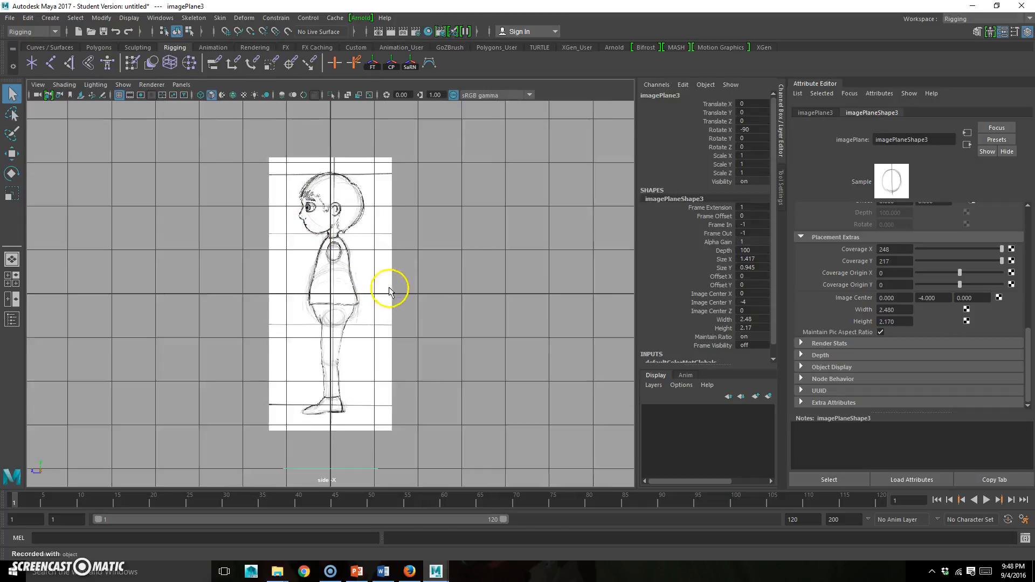
key("space")
key("space")
left_click_drag(439, 245, 304, 216, "alt")
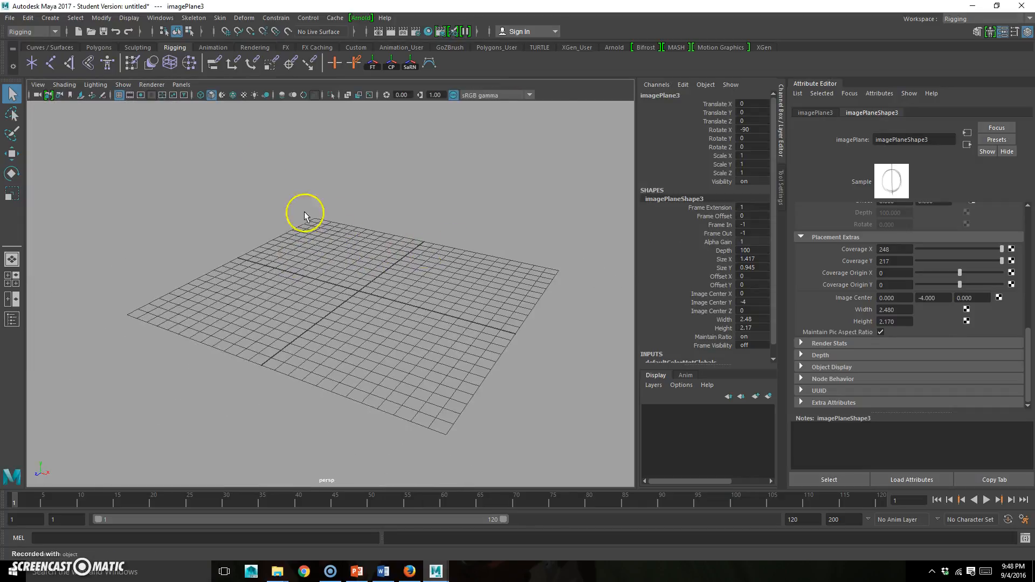
left_click(98, 47)
left_click(29, 31)
left_click(27, 22)
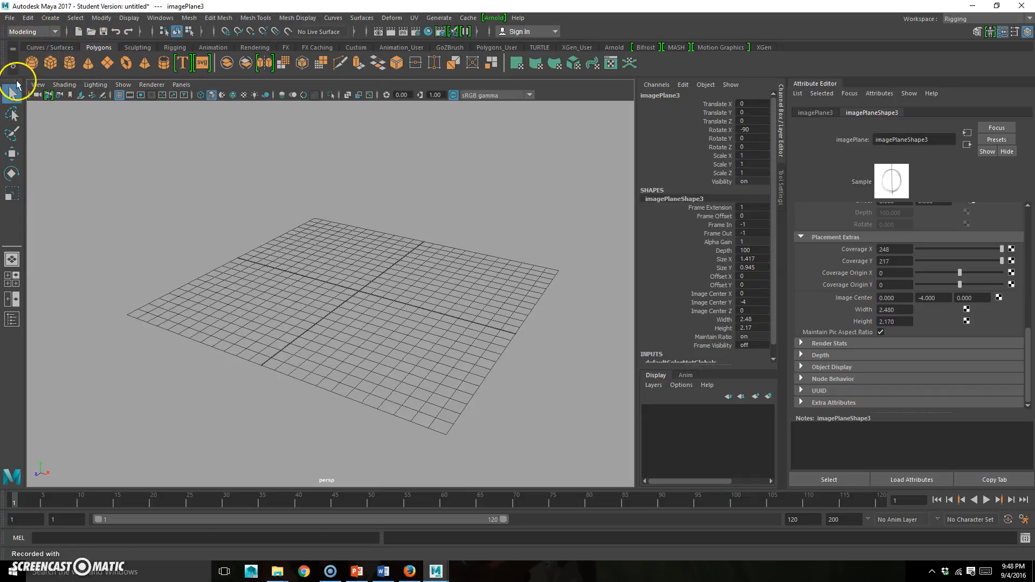
Step: Create a polygon sphere at the origin with radius 1, 8 axis divisions and 8 height divisions
left_click(54, 18)
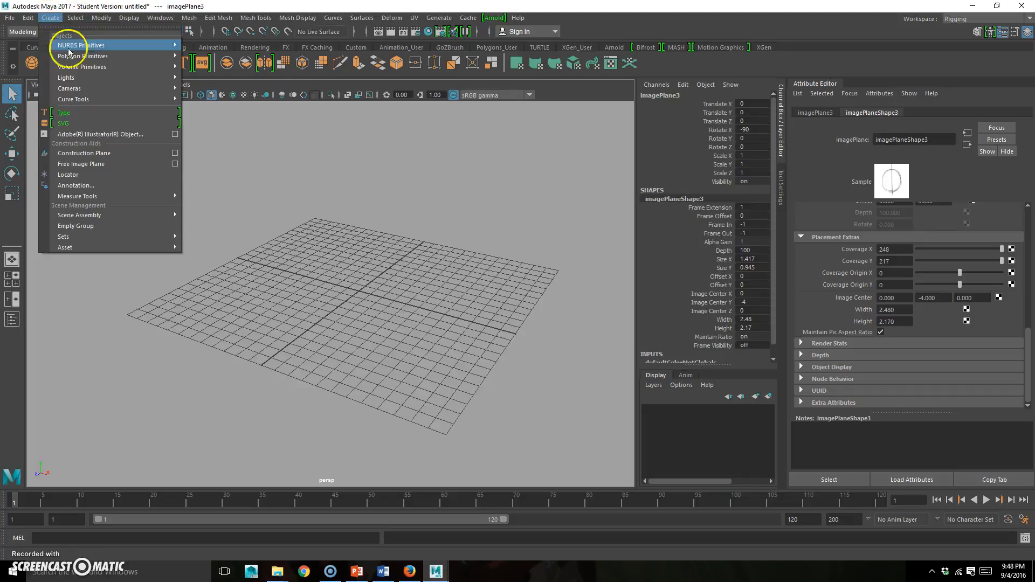
mouse_move(81, 56)
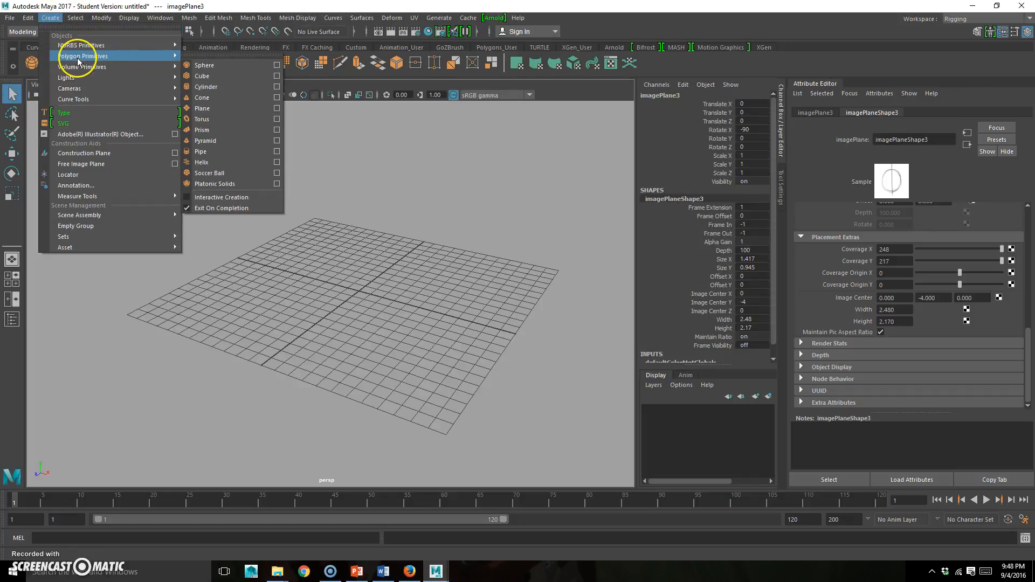
left_click(277, 66)
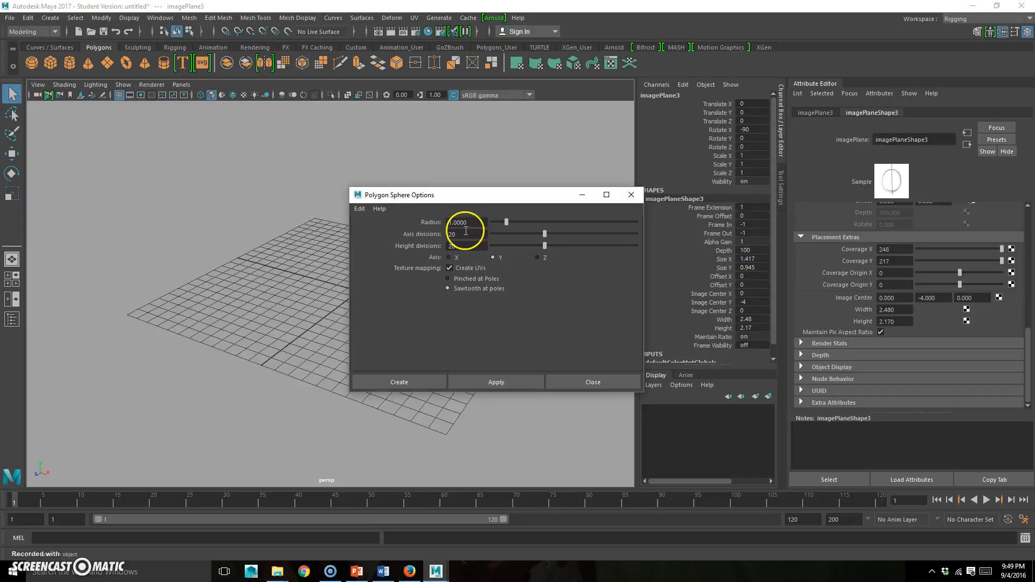
type("8")
key("Tab")
type("8")
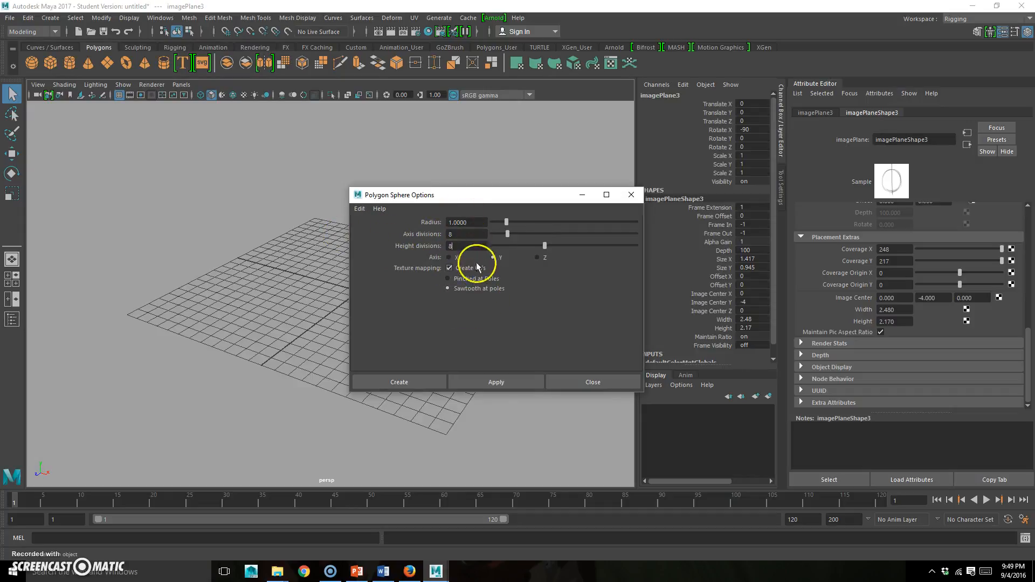
left_click(484, 238)
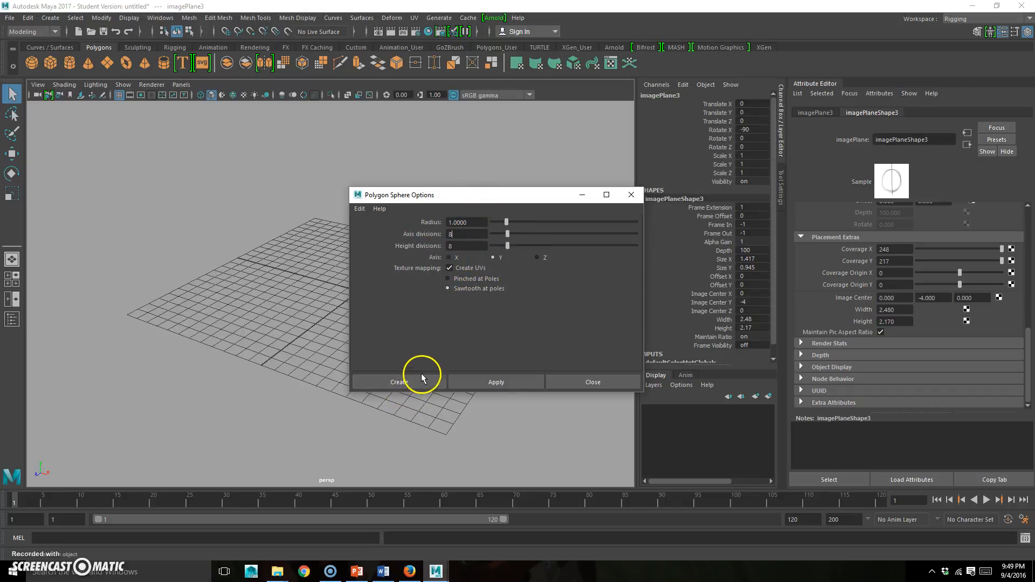
left_click_drag(496, 198, 652, 143)
left_click(564, 325)
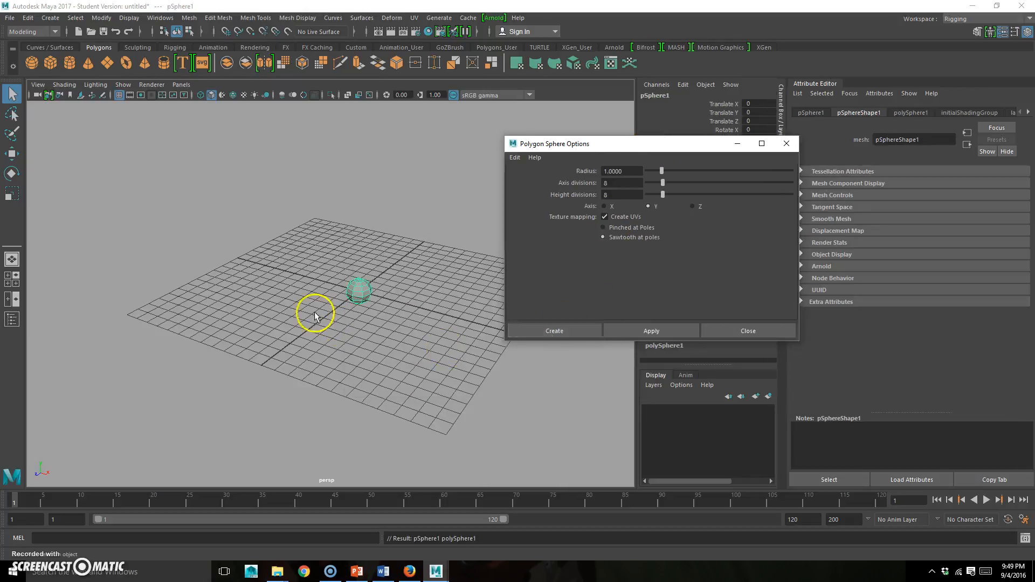
Step: Delete every other edge meeting at the sphere's top pole so its triangles merge into quads
scroll(337, 304, "up", 3)
scroll(340, 303, "up", 5)
left_click_drag(490, 270, 397, 302, "alt")
scroll(396, 323, "up", 4)
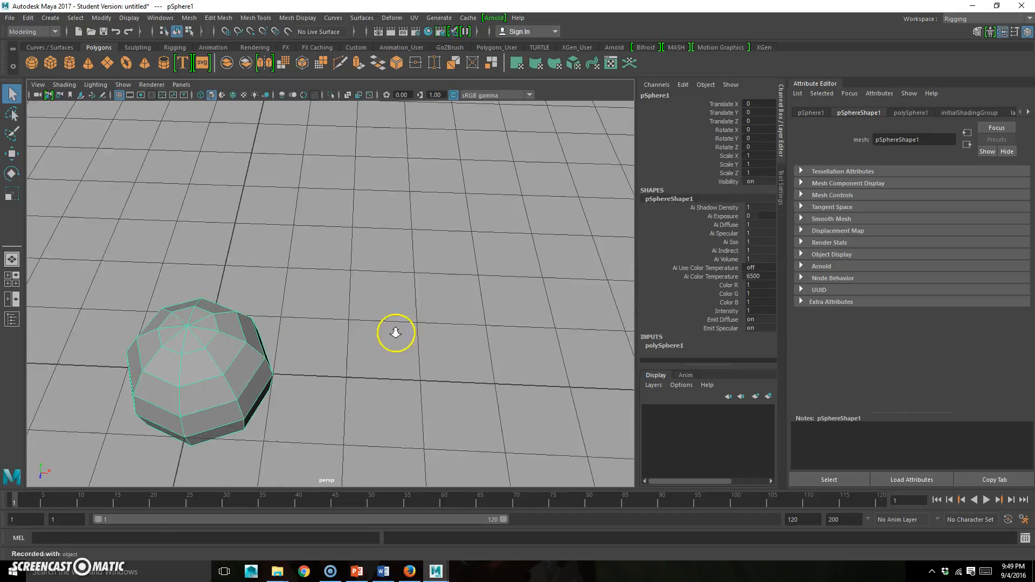
left_click_drag(166, 335, 217, 322, "alt")
middle_click_drag(196, 330, 419, 227, "alt")
left_click_drag(390, 273, 389, 292, "alt")
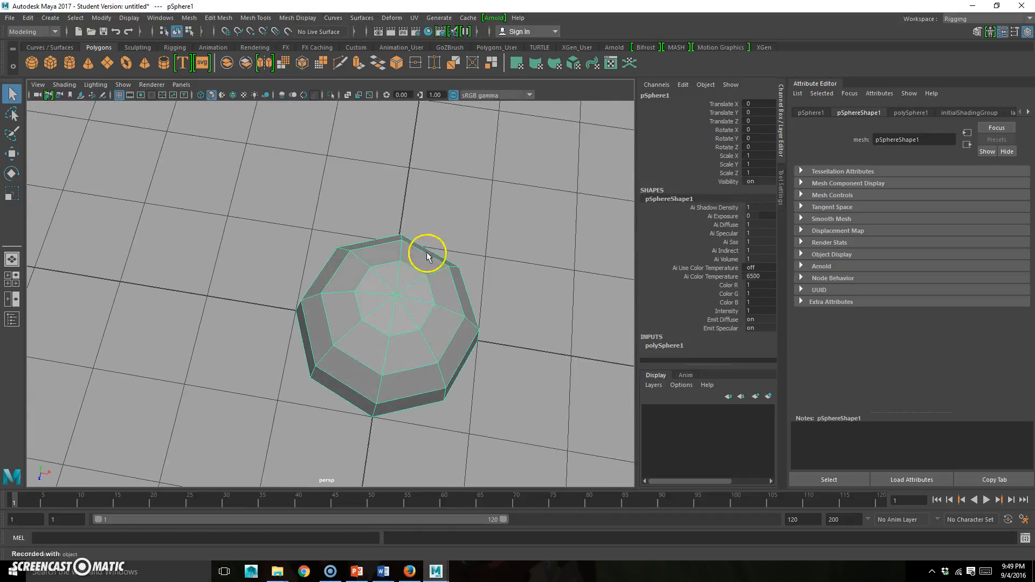
key("F10")
left_click(413, 325)
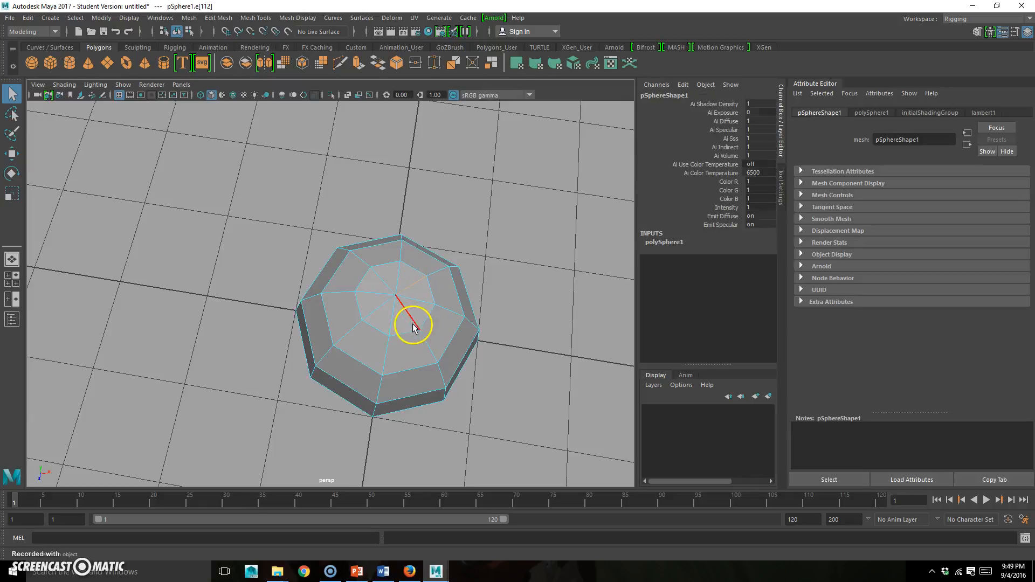
right_click_drag(423, 260, 409, 227)
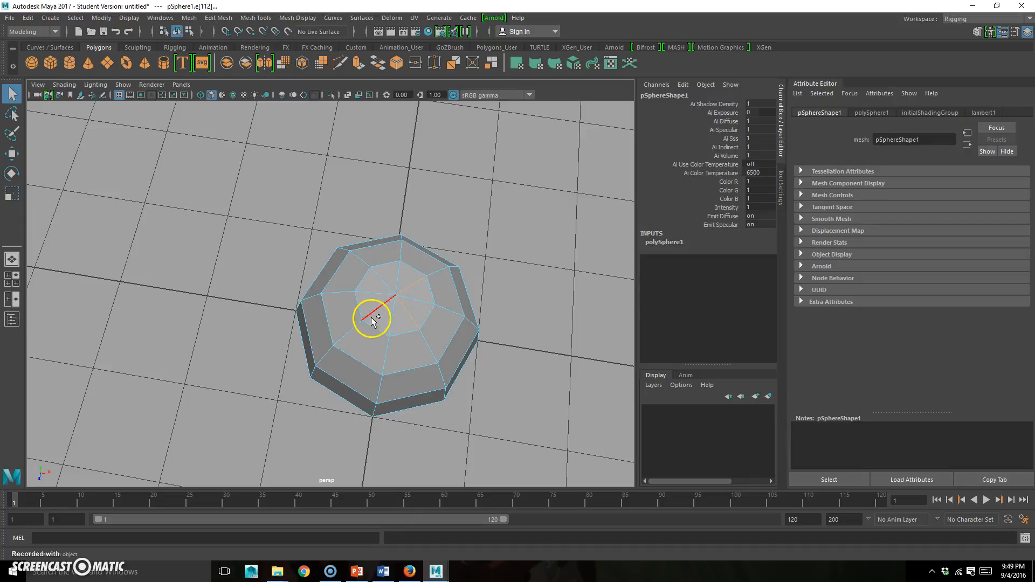
key("Delete")
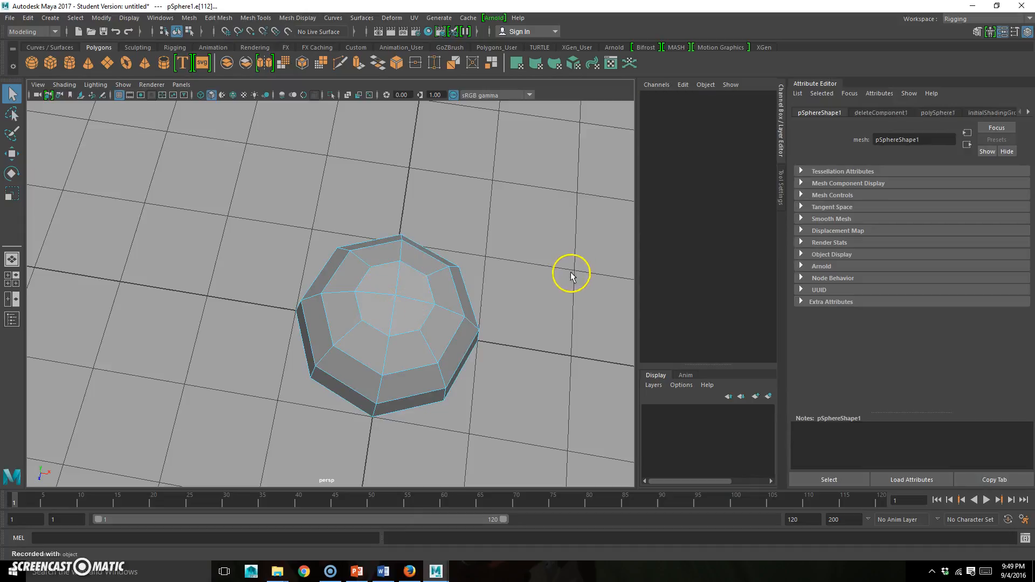
left_click(571, 274)
Step: Delete every other edge at the sphere's bottom pole and reselect the sphere as an object
left_click_drag(443, 342, 430, 247, "alt")
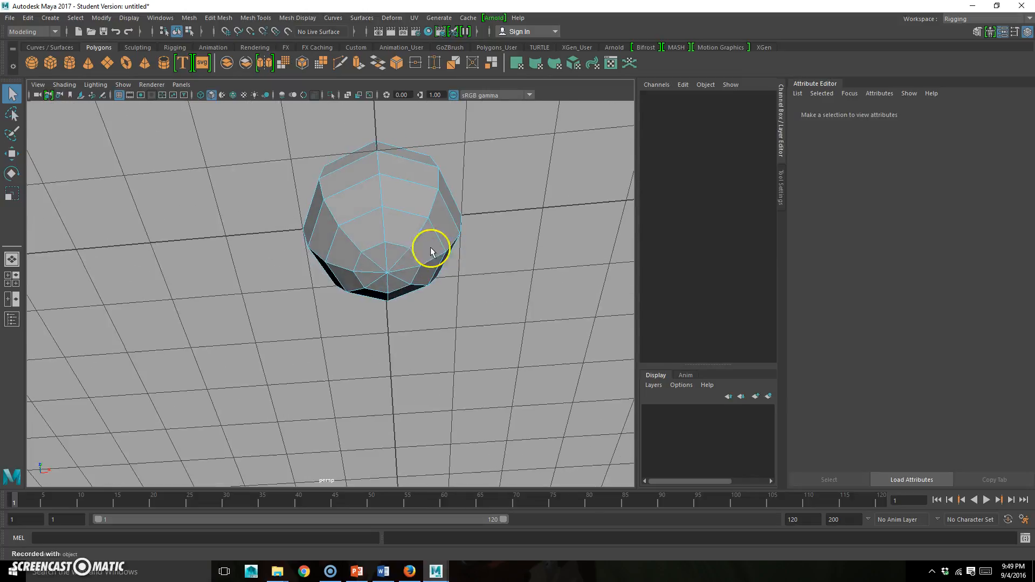
left_click(401, 280)
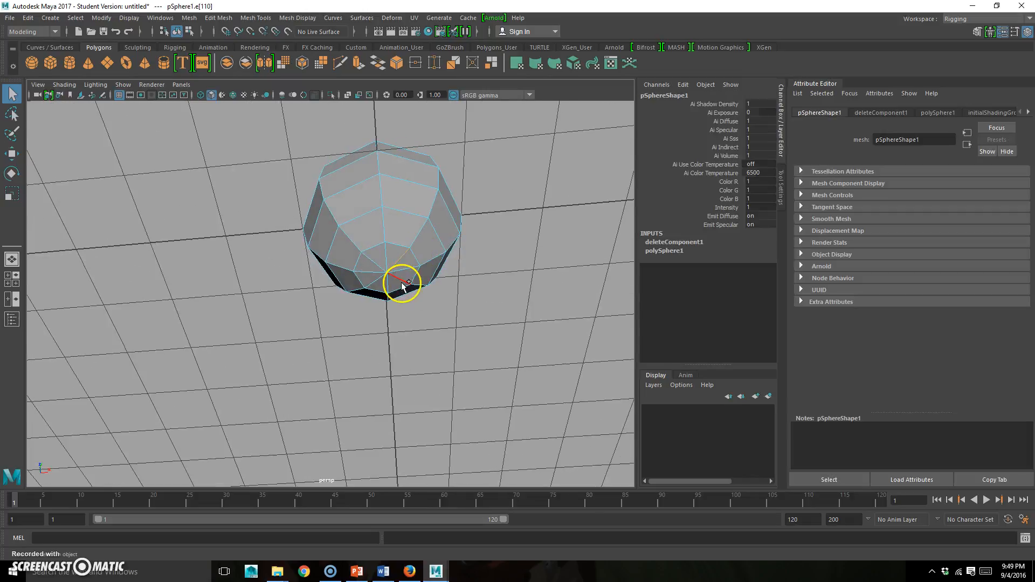
left_click(518, 261)
left_click_drag(466, 279, 381, 322, "alt")
left_click(373, 282)
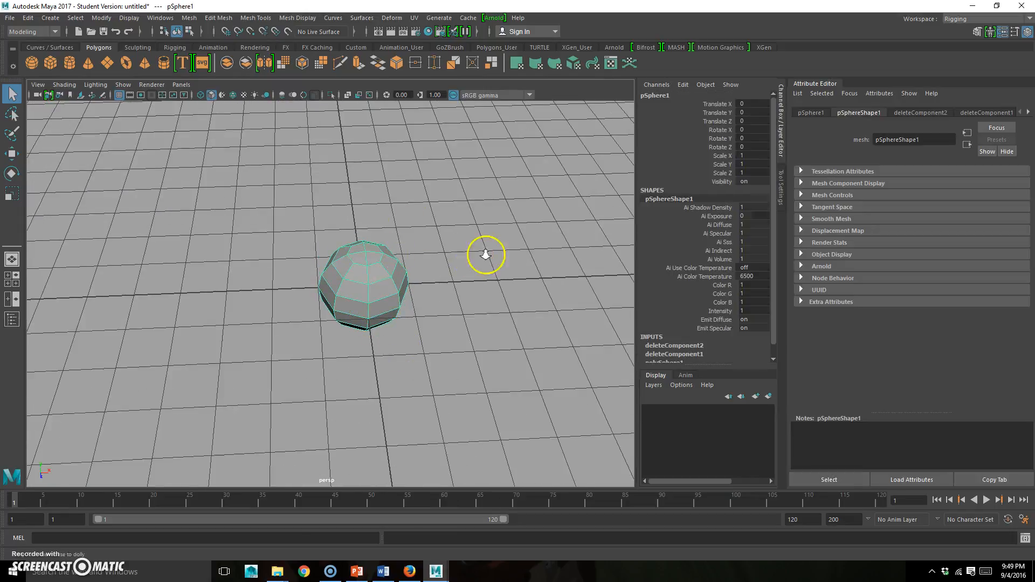
Step: Move the sphere up and away from the grid to about X 11.4, Y 9.9
right_click_drag(486, 255, 323, 296, "alt")
key("w")
left_click_drag(425, 281, 412, 164, "alt")
left_click_drag(531, 116, 547, 108)
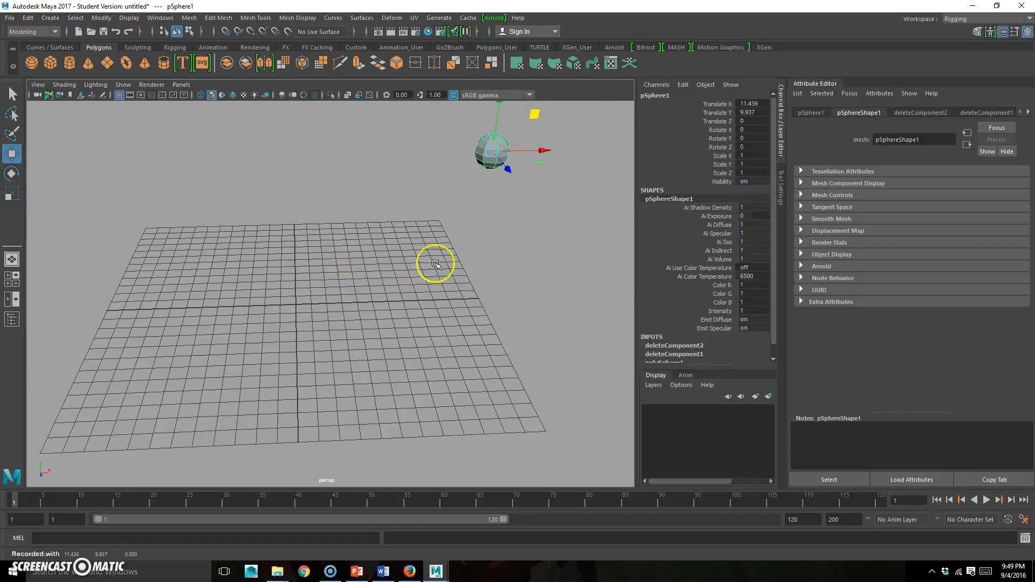
Step: Create a polygon cylinder at the origin with radius 1, height 2, 8 axis divisions, 1 height division and 1 cap division
left_click(530, 146)
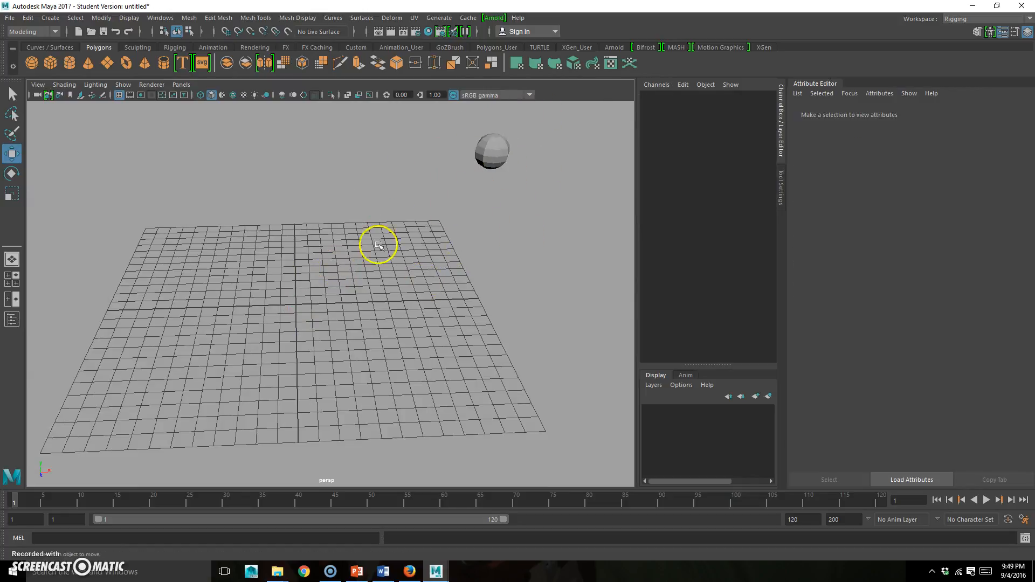
middle_click_drag(378, 244, 408, 255, "alt")
left_click(49, 19)
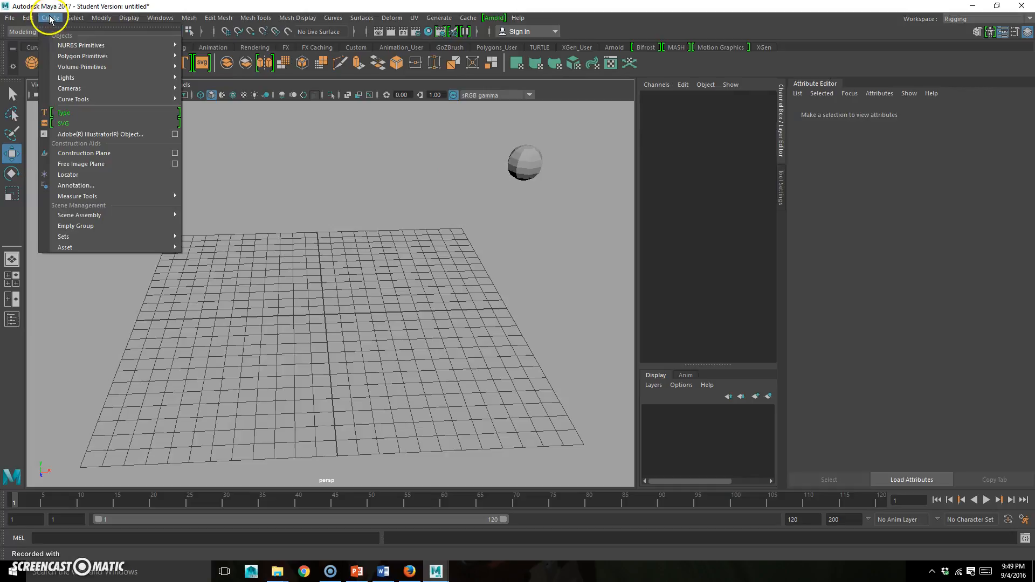
mouse_move(81, 56)
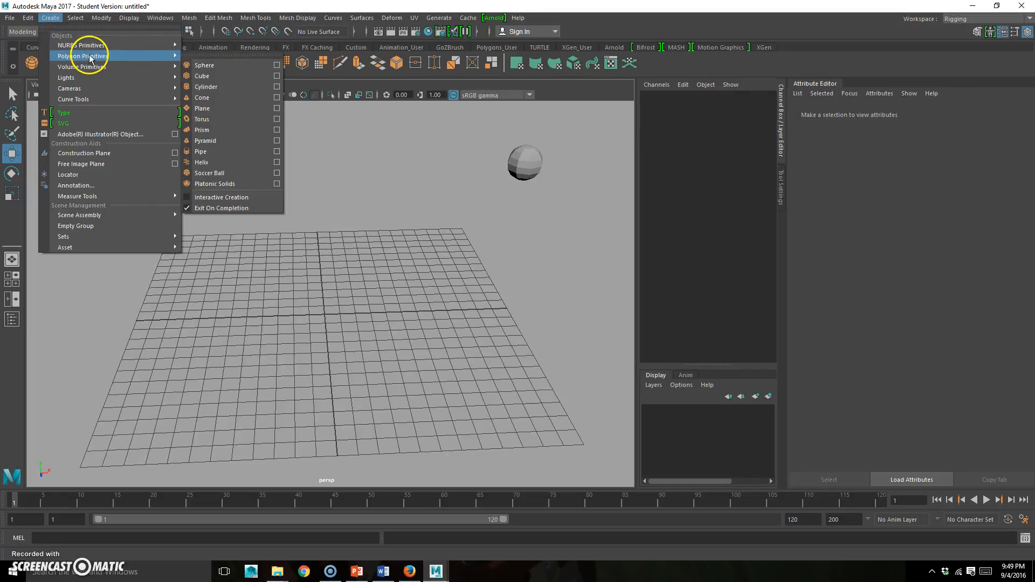
left_click(276, 88)
double_click(612, 195)
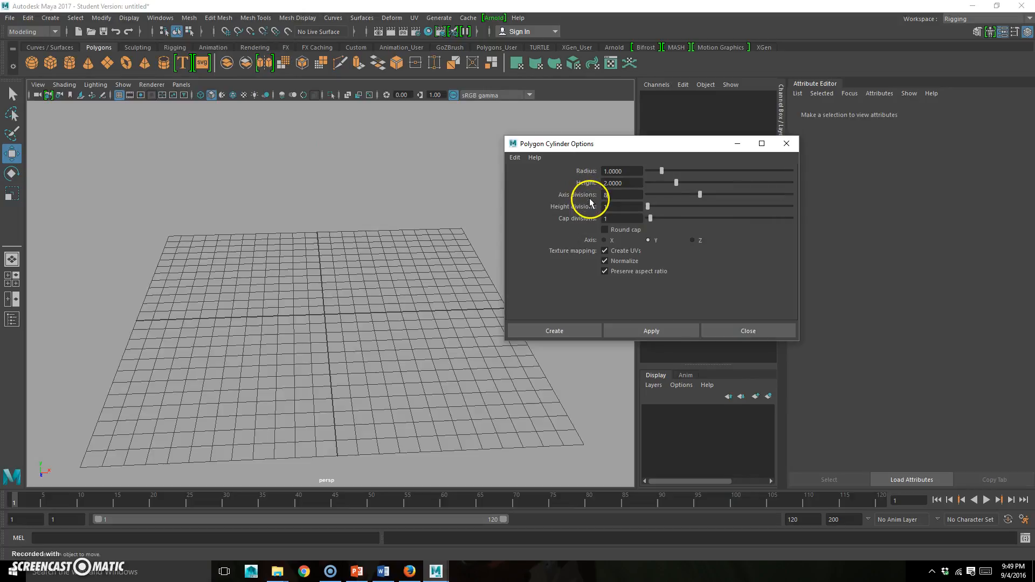
type("8")
left_click(571, 330)
Step: Delete every other edge on the cylinder's top cap so its triangles merge into quads
left_click_drag(382, 308, 406, 287, "alt")
right_click_drag(407, 286, 438, 268, "alt")
middle_click_drag(439, 267, 365, 314, "alt")
right_click_drag(257, 297, 327, 224)
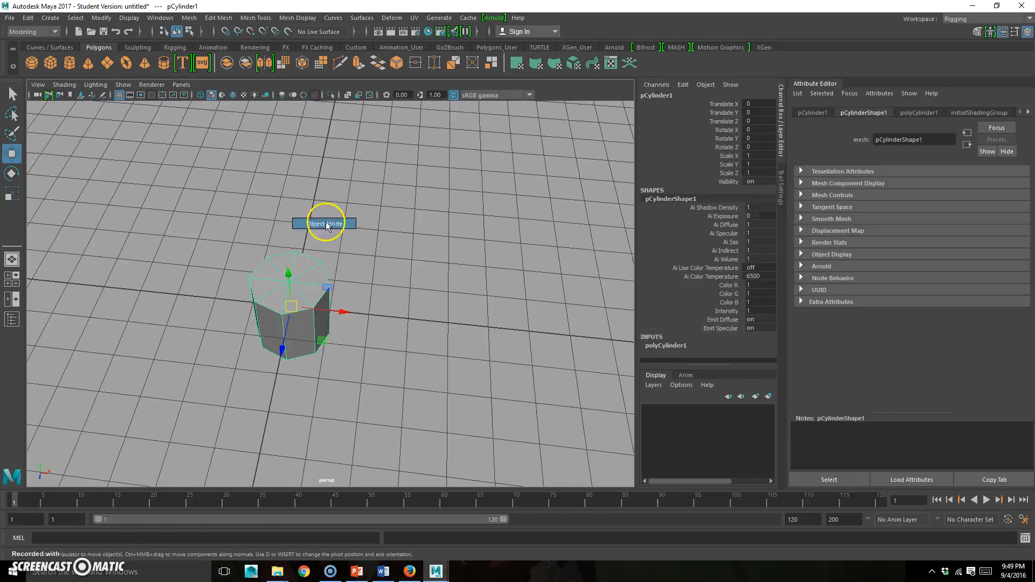
left_click_drag(326, 224, 302, 331, "alt")
right_click_drag(324, 308, 320, 265)
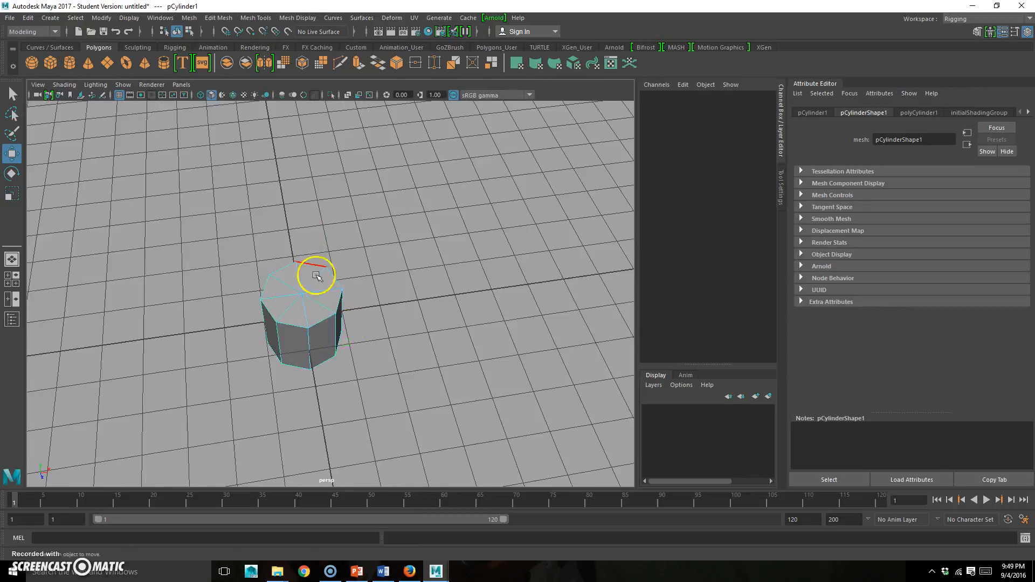
left_click_drag(336, 300, 325, 298, "alt")
left_click(318, 268)
left_click(323, 304, "shift")
left_click(284, 304, "shift")
key("q")
left_click_drag(300, 304, 295, 295, "alt")
left_click_drag(214, 240, 215, 237, "alt")
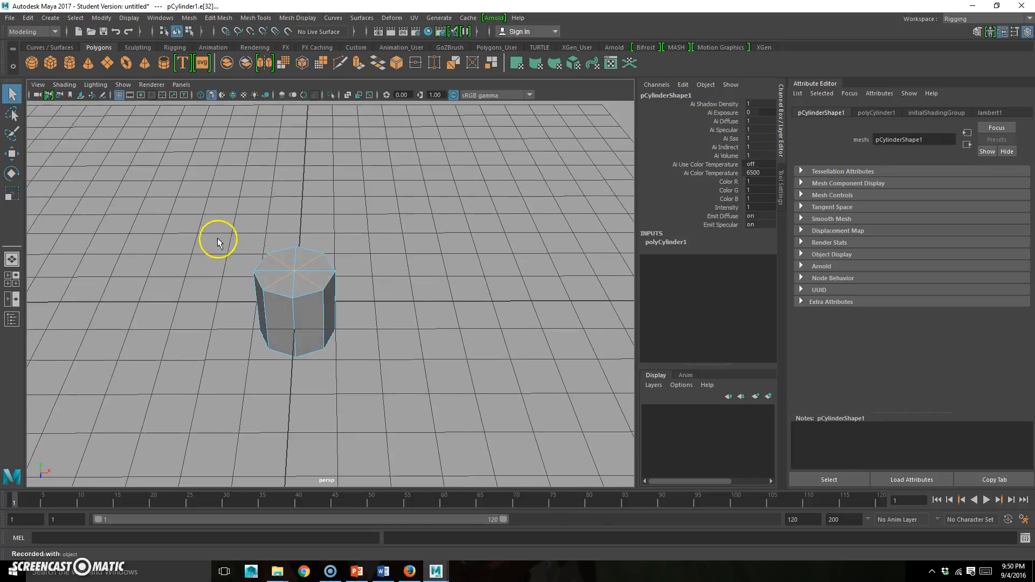
left_click(222, 239)
Step: Delete every other edge on the cylinder's bottom cap and reselect the cylinder as an object
left_click_drag(371, 380, 300, 250, "alt")
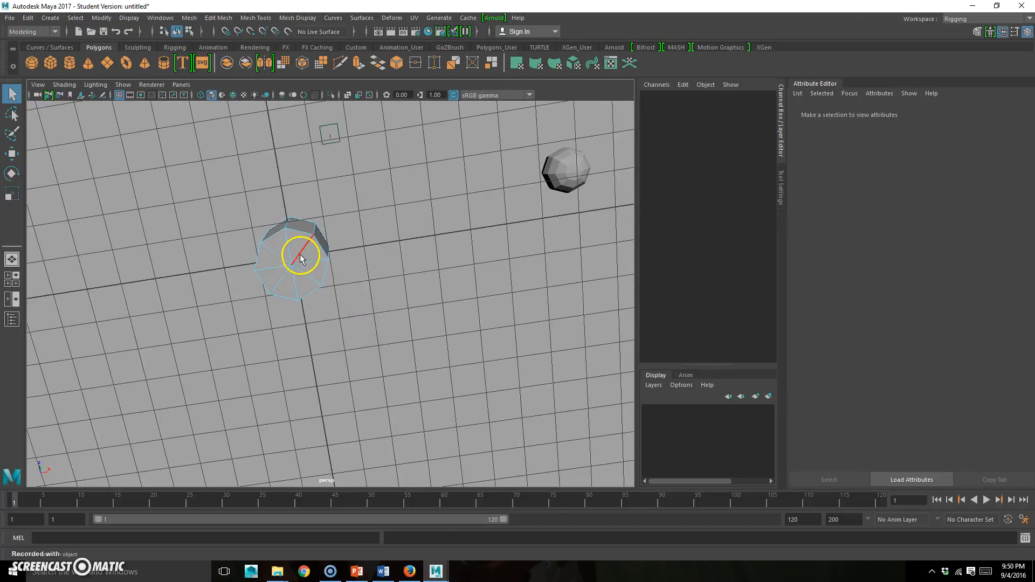
left_click(306, 268)
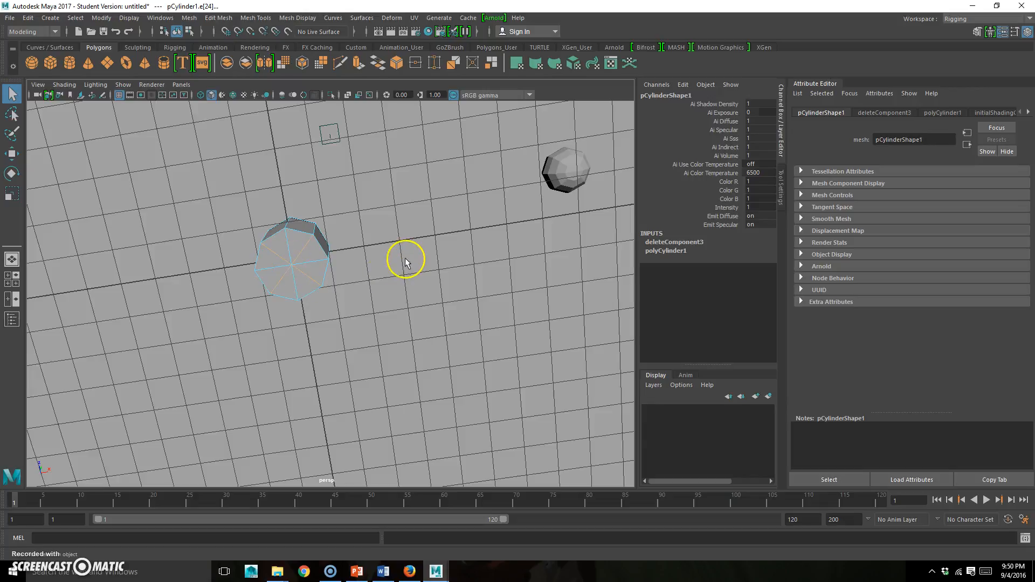
key("Delete")
left_click_drag(324, 268, 289, 300, "alt")
left_click(311, 285)
right_click_drag(310, 285, 334, 223)
left_click(310, 284)
Step: Move the cylinder away from the grid to beside the sphere, at about X 14.2, Y 10.2
right_click_drag(372, 267, 331, 285, "alt")
key("w")
left_click_drag(331, 285, 590, 92, "alt")
right_click_drag(422, 242, 405, 235, "alt")
middle_click_drag(404, 235, 372, 251, "alt")
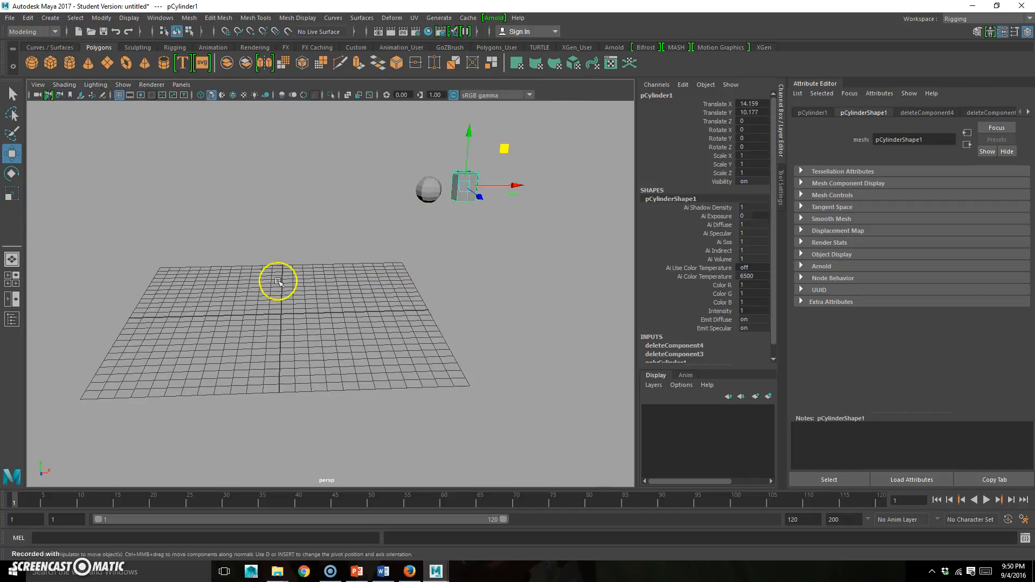
left_click_drag(399, 288, 332, 299, "alt")
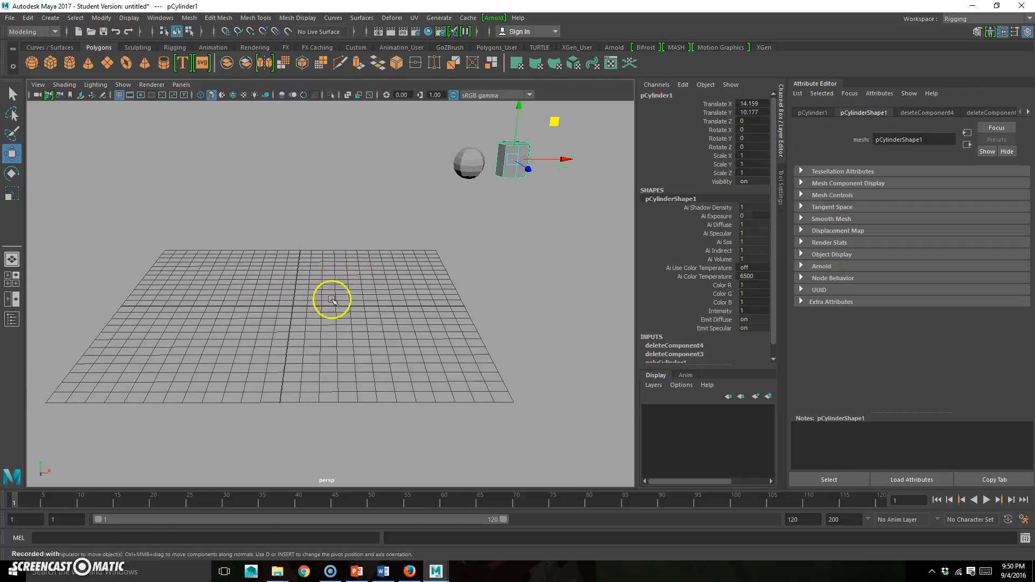
Step: Duplicate the sphere and move the copy back over the grid to about X 0.8, Y 6.9
left_click(467, 163)
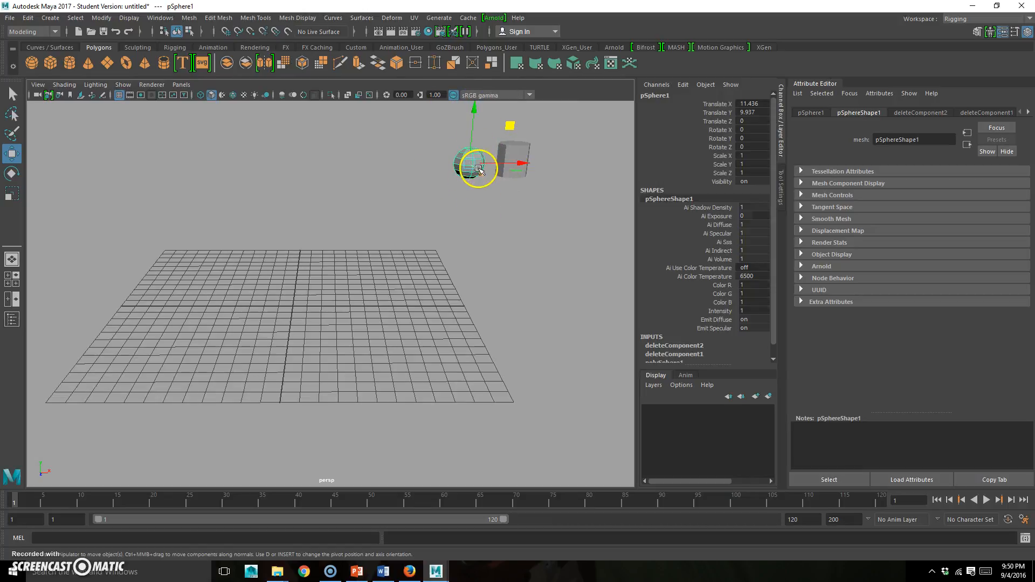
key("ctrl+d")
middle_click_drag(514, 130, 338, 178)
Step: In the front view, snap the duplicate sphere to X 0 and lower it over the drawn head to about Y 2.3
key("space")
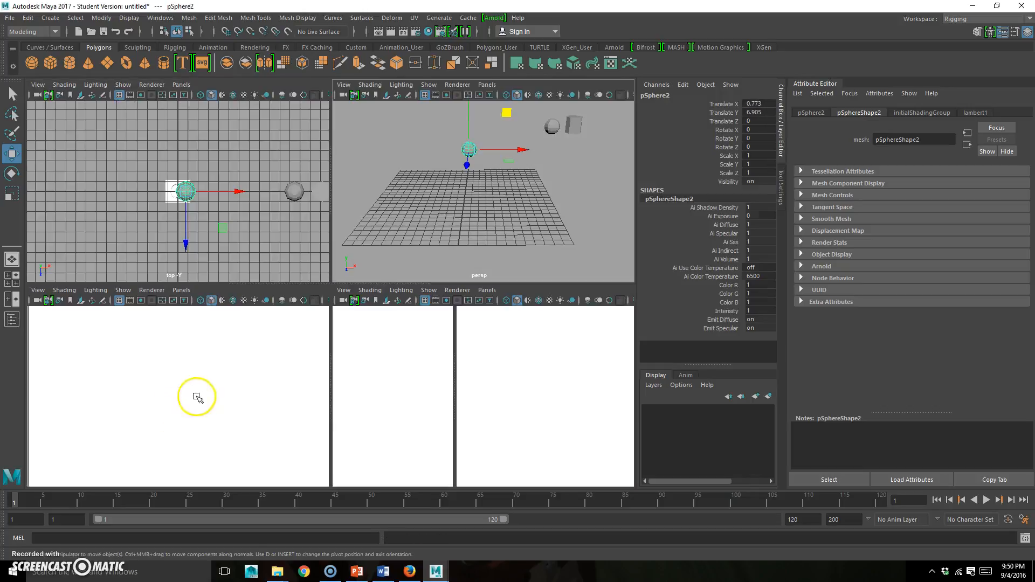
key("space")
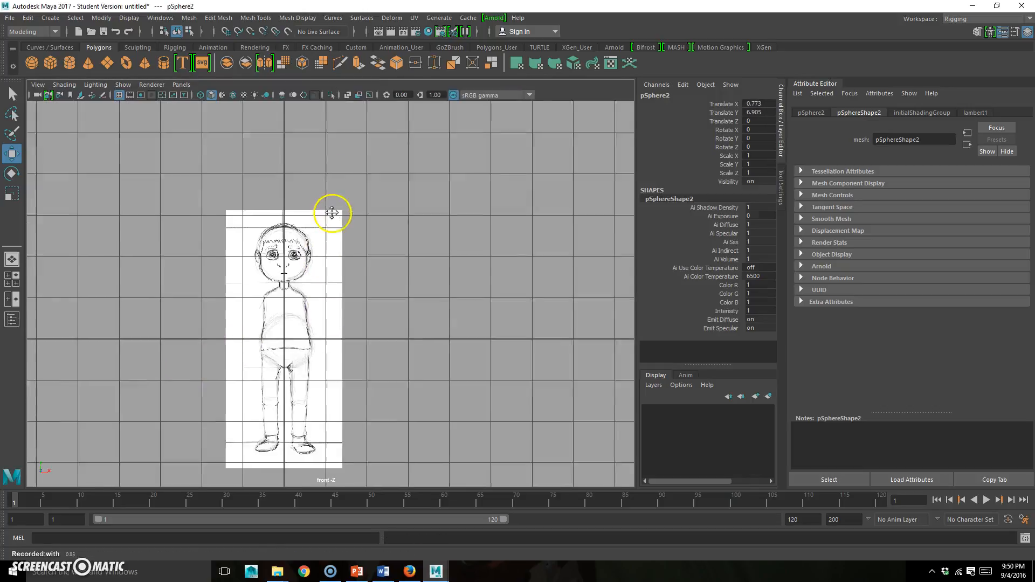
middle_click_drag(332, 212, 375, 301, "alt")
key("x")
left_click_drag(416, 139, 312, 148)
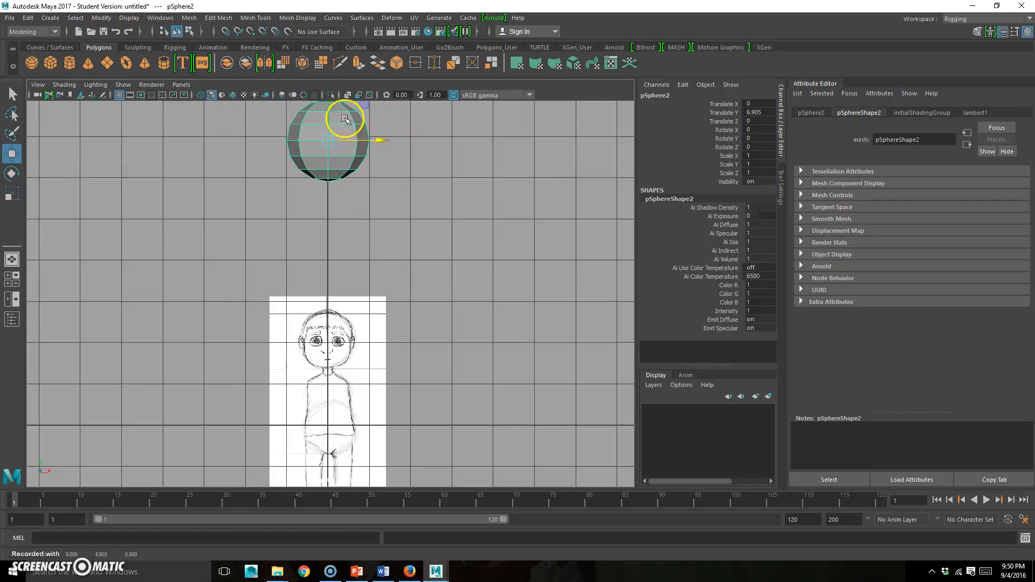
left_click_drag(326, 112, 328, 302)
Step: Compare the sphere with the side reference and turn on X-Ray shading in the front view
key("space")
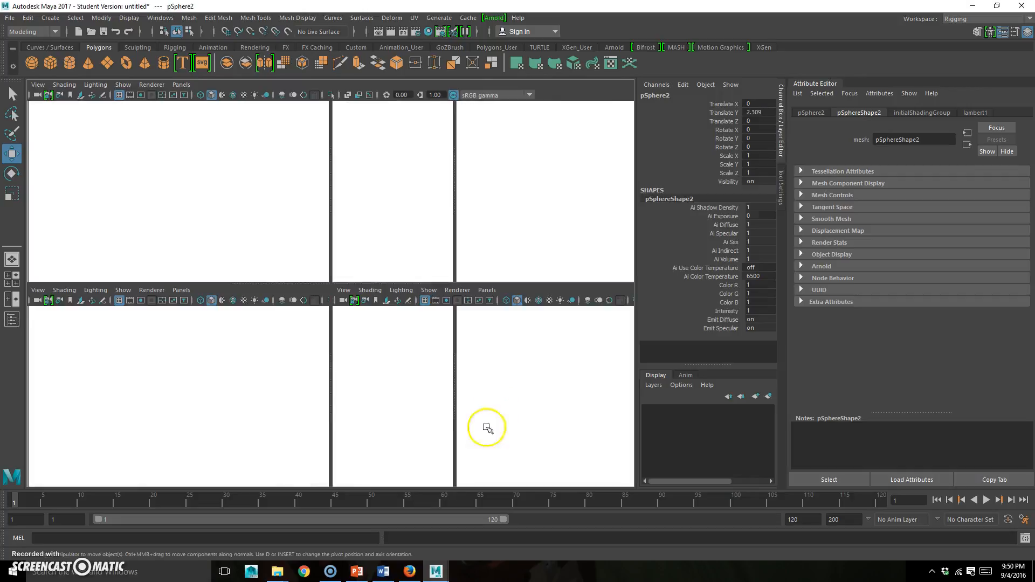
key("space")
scroll(379, 332, "up", 1)
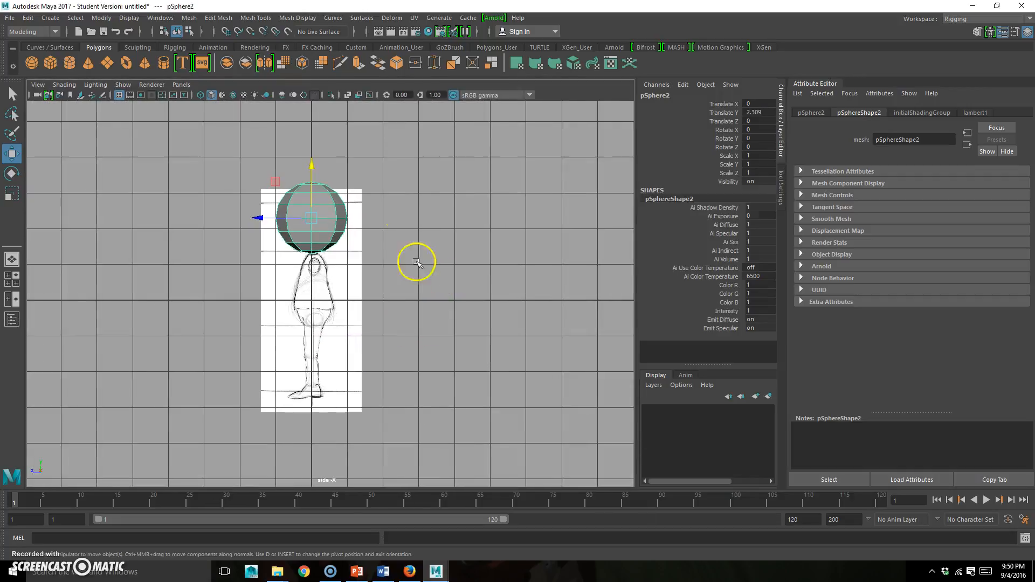
key("space")
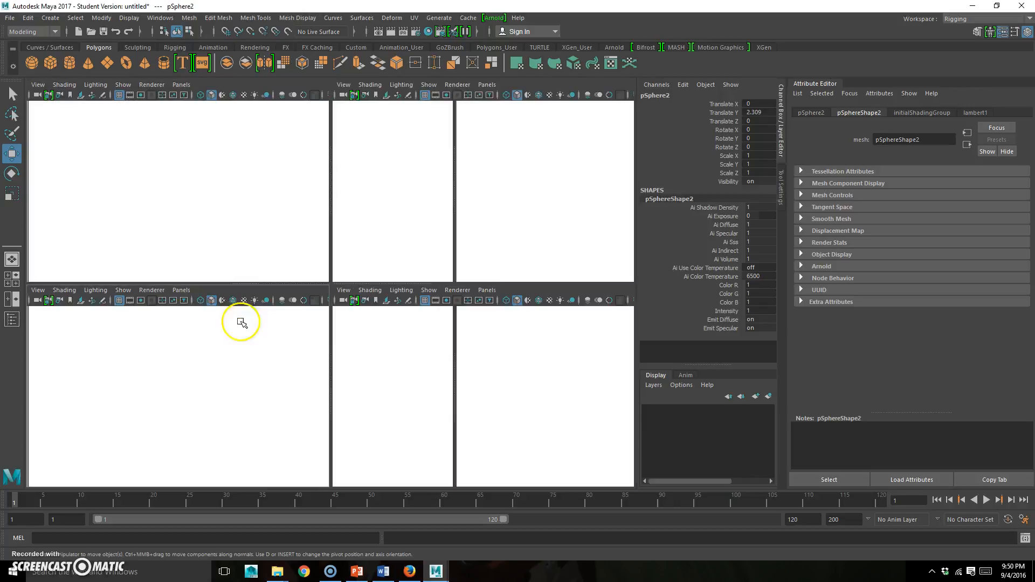
key("space")
middle_click_drag(357, 267, 360, 251, "alt")
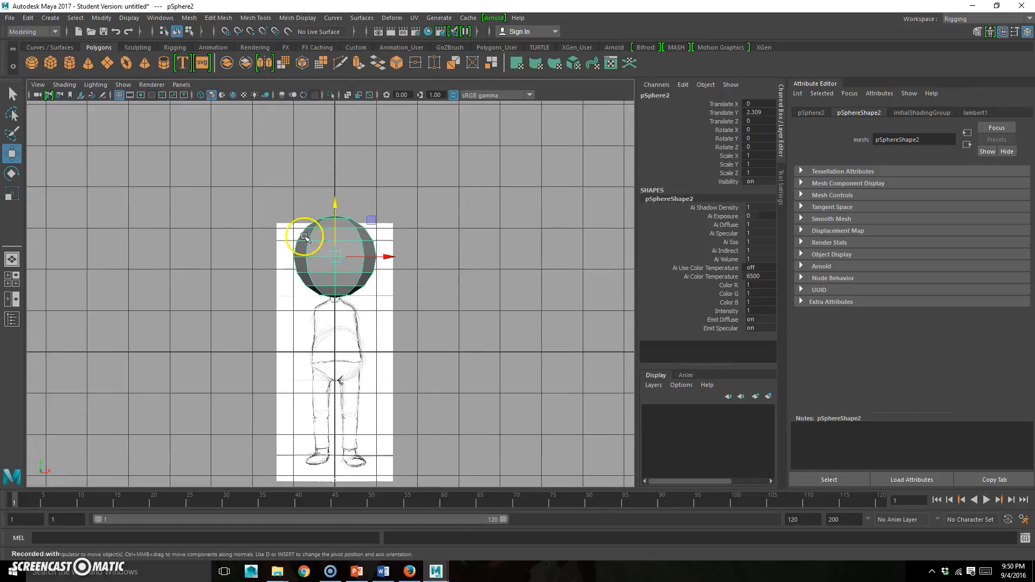
left_click(64, 84)
left_click(88, 207)
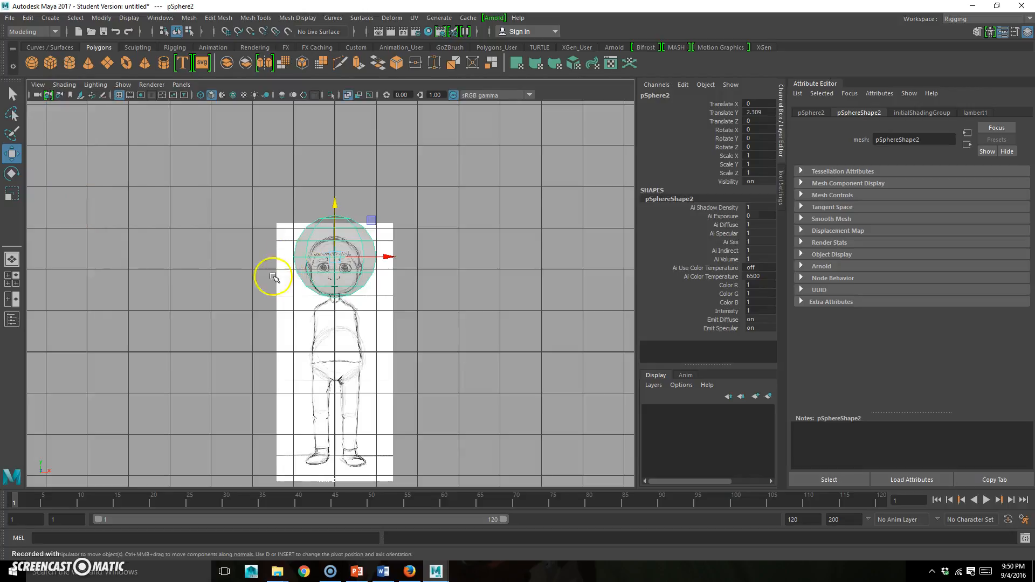
Step: Turn on wireframe-on-shaded display in the front view and deselect the sphere
right_click_drag(273, 276, 430, 258, "alt")
right_click_drag(326, 255, 396, 173)
left_click(481, 172)
left_click(370, 238)
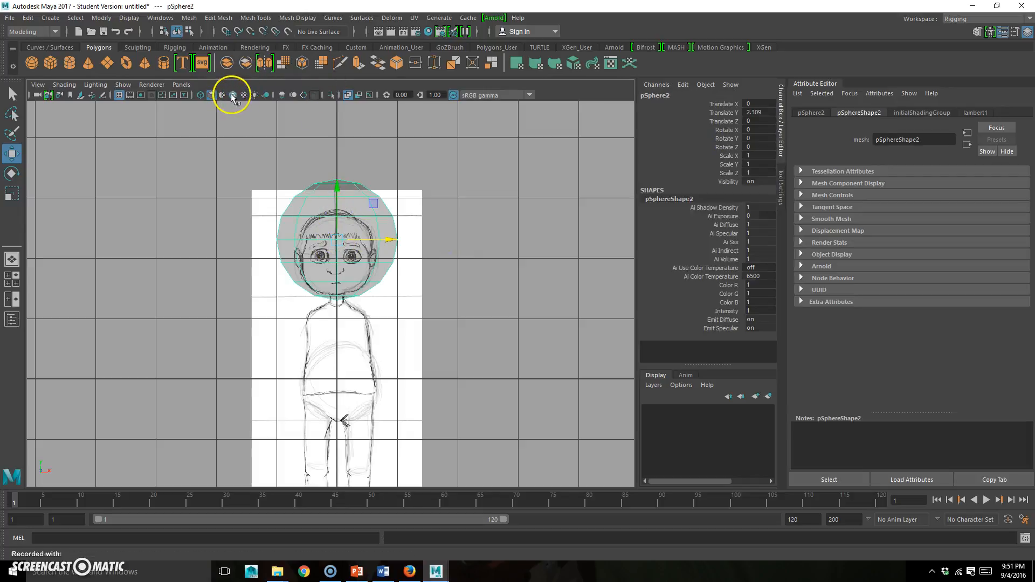
left_click(510, 189)
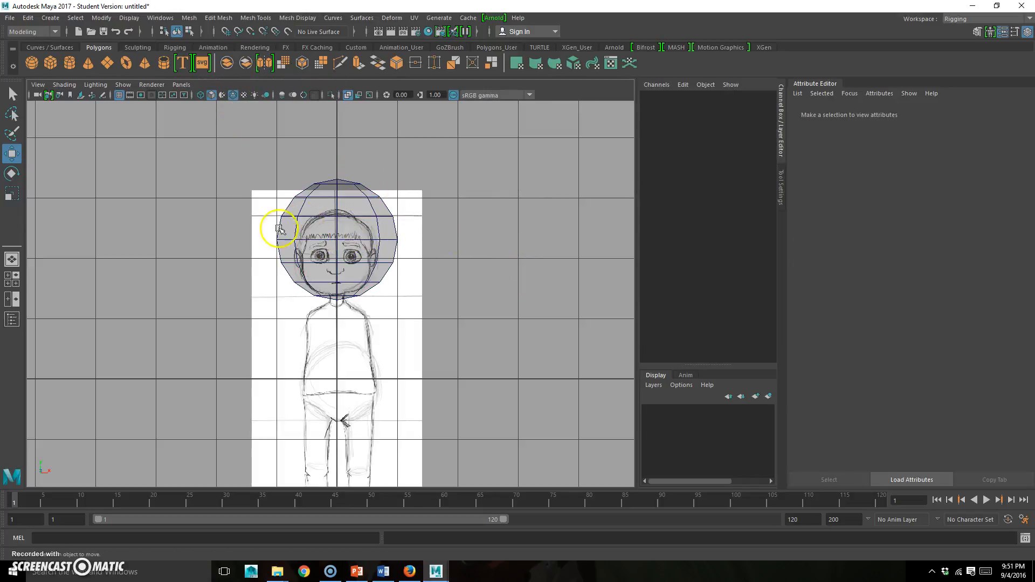
Step: Scale the head sphere uniformly to about 0.64 to approximate the drawn head's width in the front view
scroll(323, 232, "up", 2)
left_click(337, 232)
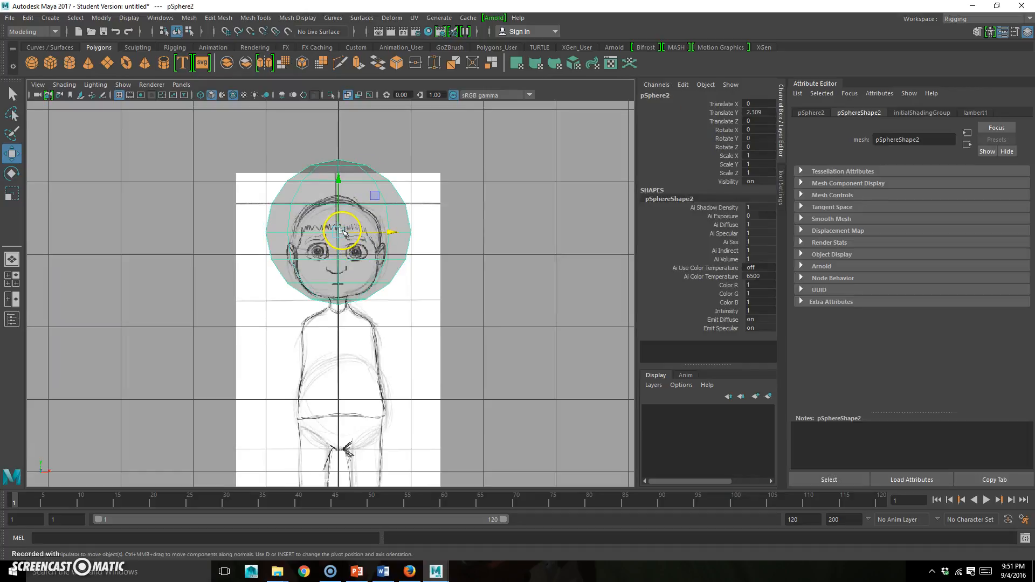
key("r")
left_click_drag(336, 232, 310, 230)
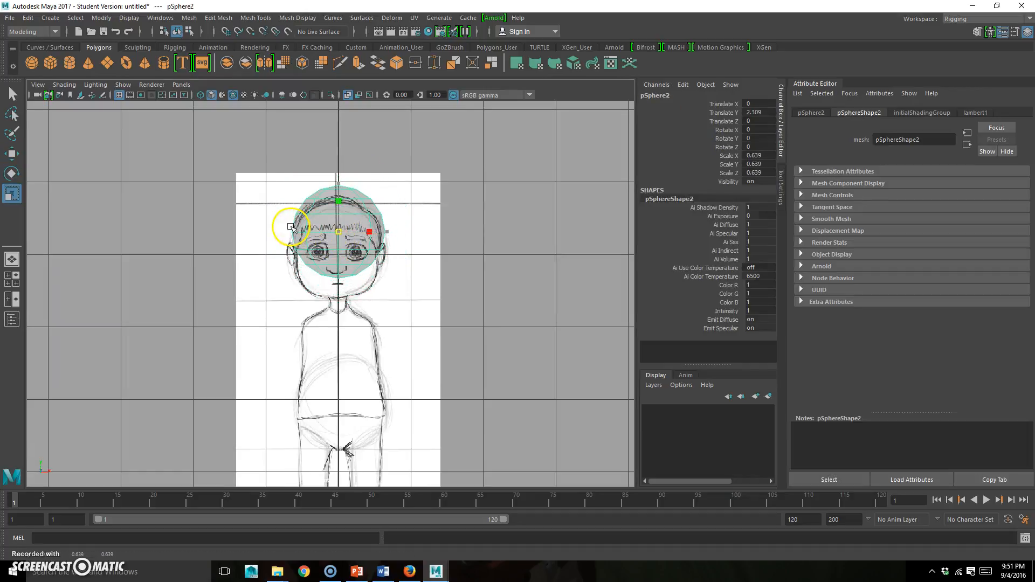
Step: Lower the head sphere to about Y 2.05 so it sits within the drawn head in the front view
key("w")
left_click_drag(339, 180, 338, 178)
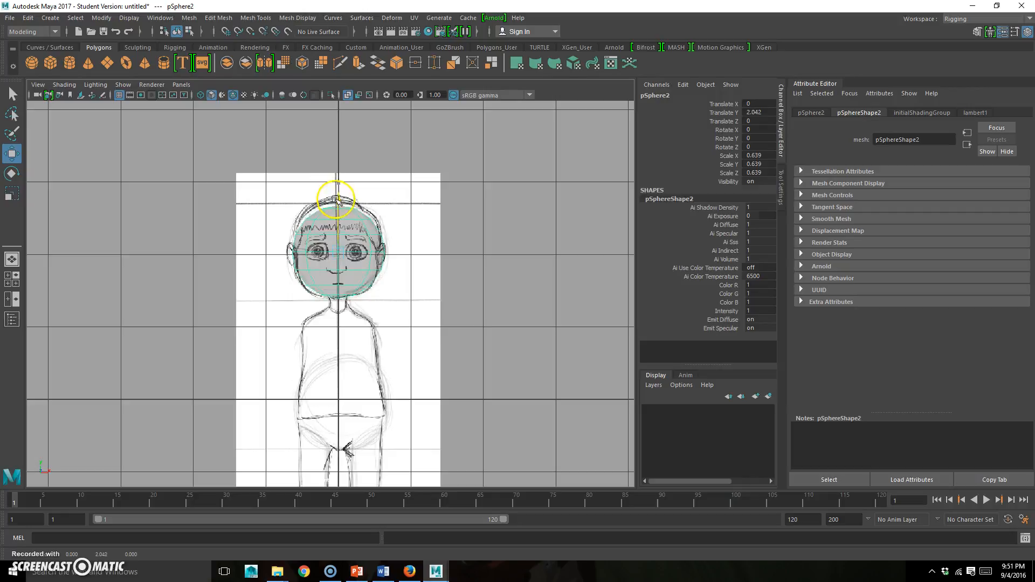
scroll(301, 222, "up", 2)
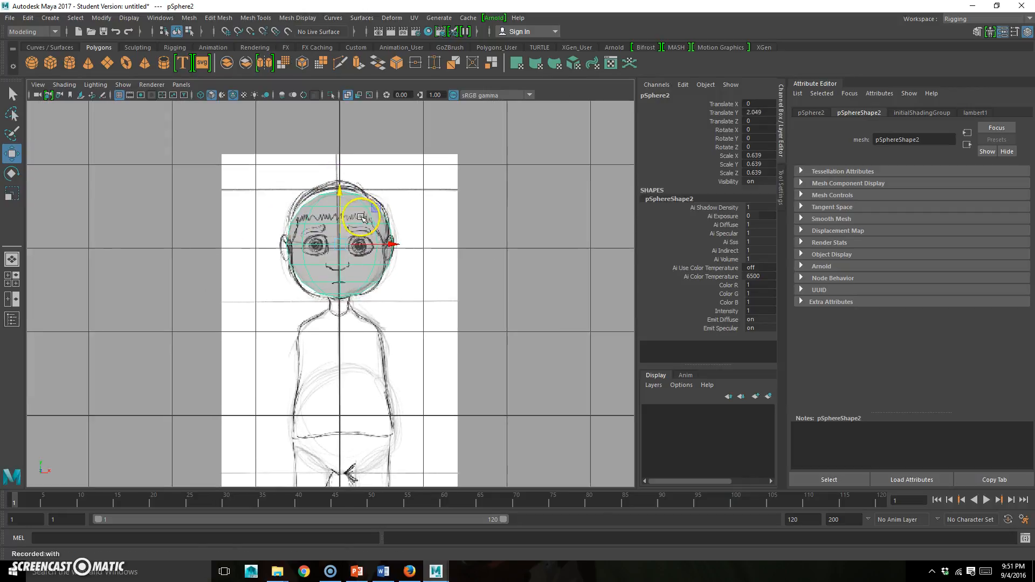
middle_click_drag(356, 211, 352, 216, "alt")
left_click_drag(336, 198, 336, 197)
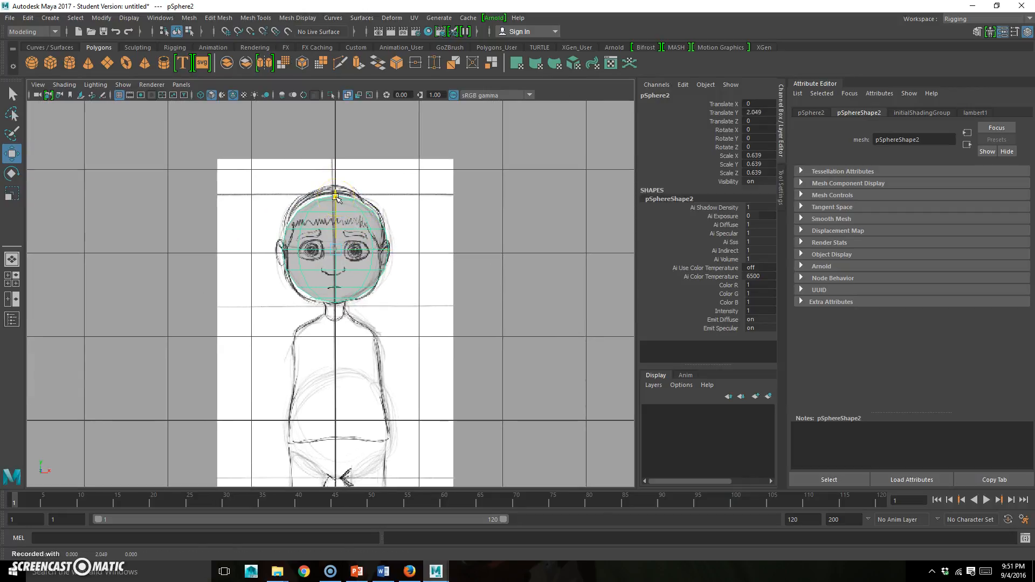
scroll(431, 239, "down", 1)
Step: Turn on X-Ray shading in the side view so the profile drawing shows through the head sphere
key("space")
key("space")
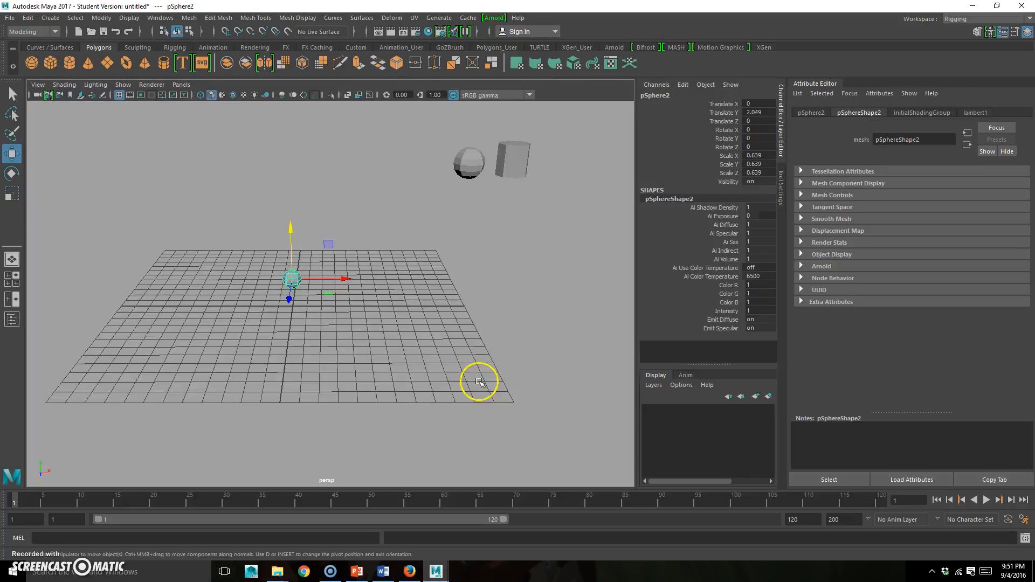
key("space")
key("space")
scroll(335, 294, "up", 2)
middle_click_drag(337, 266, 361, 288, "alt")
scroll(409, 249, "up", 1)
left_click(65, 84)
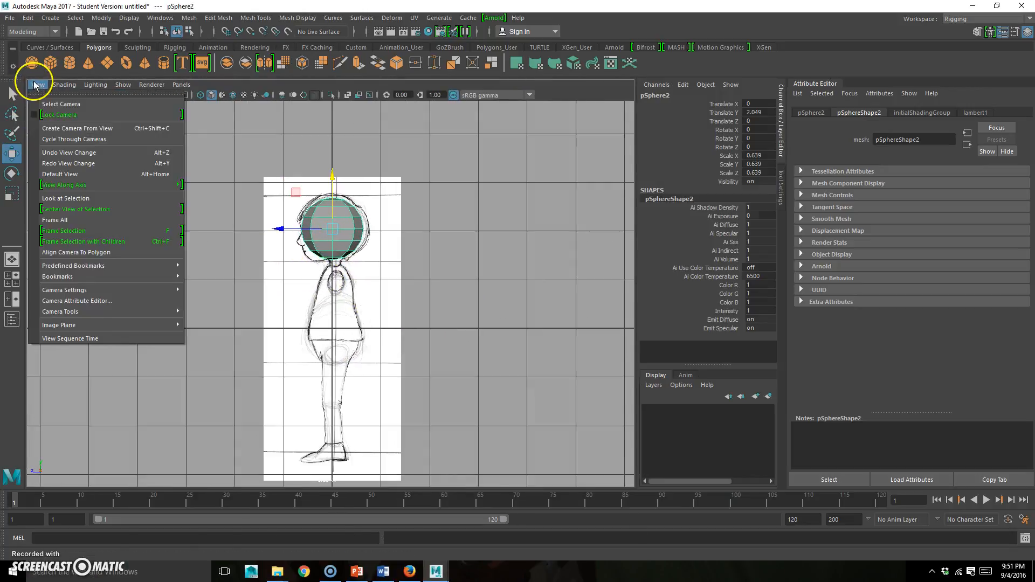
left_click(81, 204)
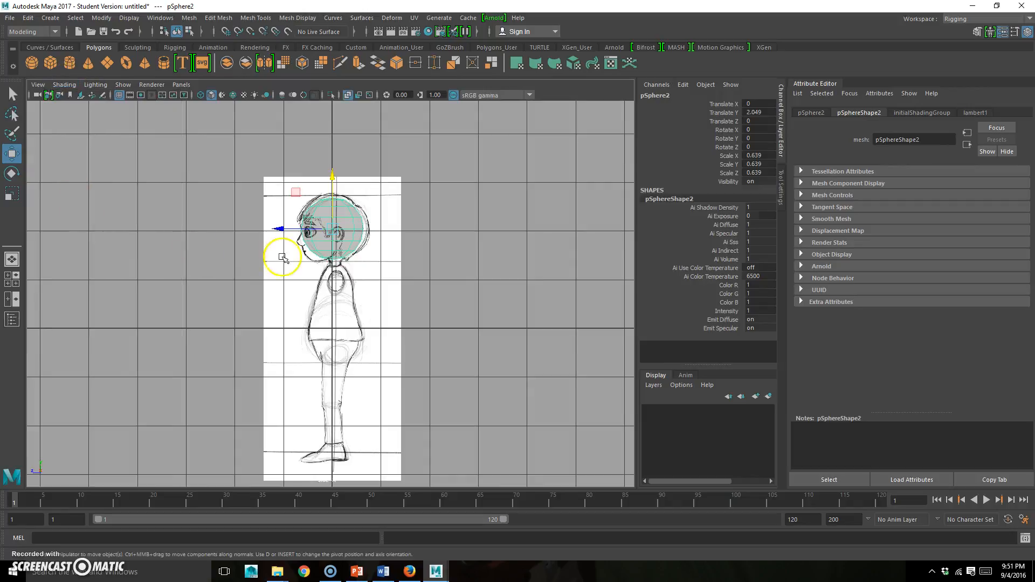
Step: Scale the head sphere uniformly to about 0.653 against the side-view head drawing
scroll(401, 248, "up", 2)
scroll(401, 248, "up", 1)
middle_click_drag(342, 221, 345, 273, "alt")
scroll(341, 273, "up", 3)
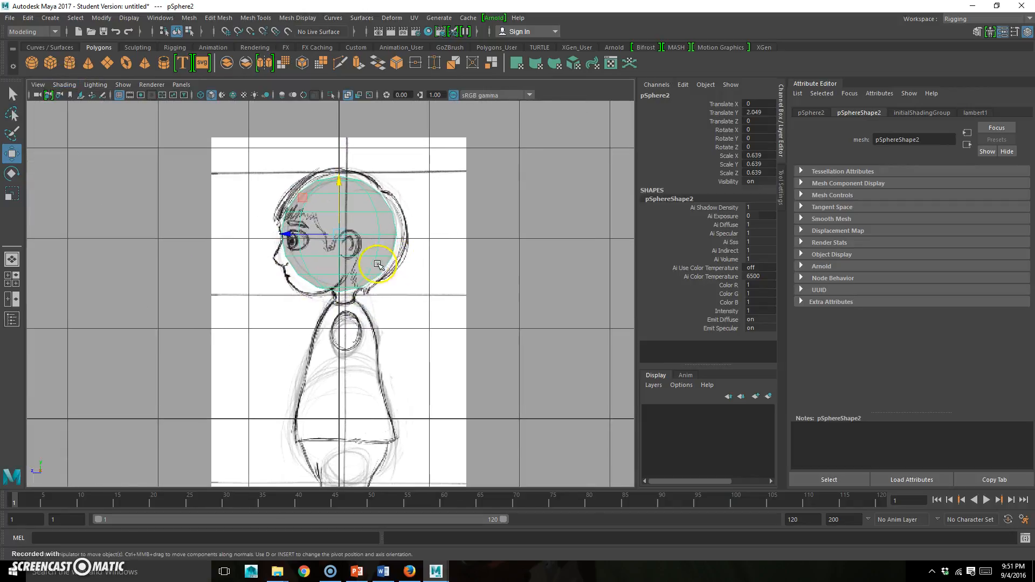
key("r")
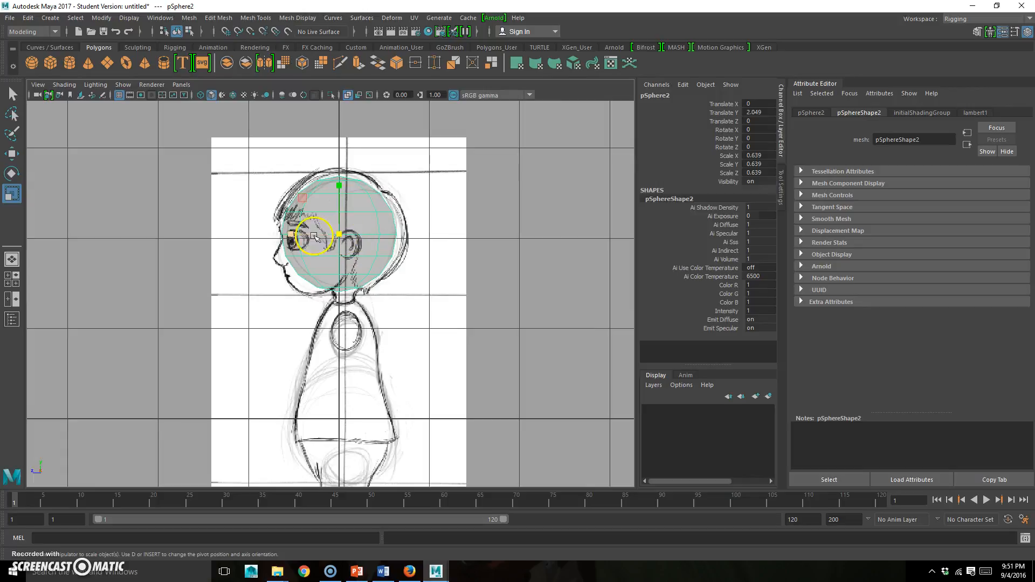
left_click_drag(337, 231, 340, 232)
Step: Duplicate the base cylinder and move the copy to the origin, just below the head sphere
key("space")
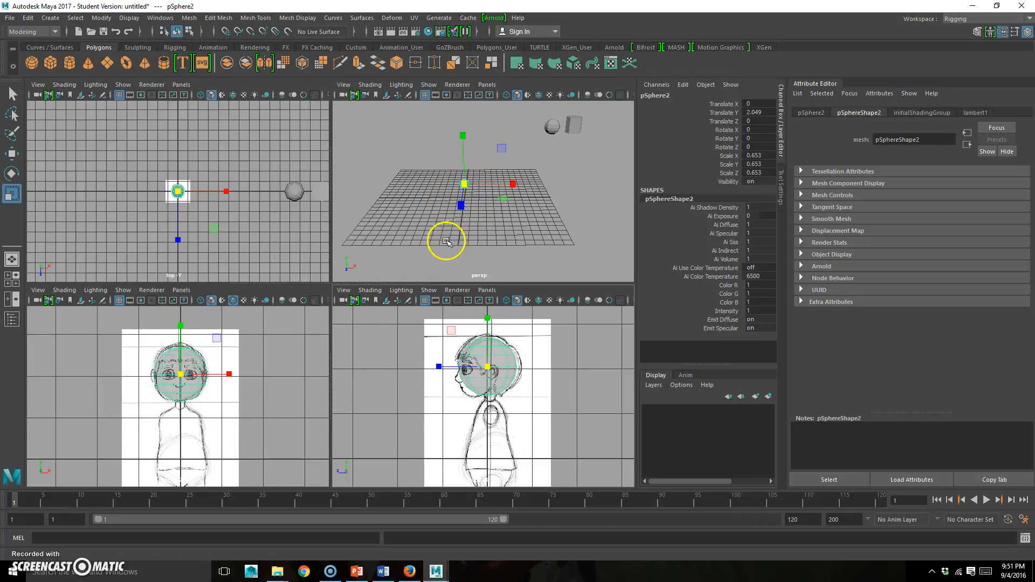
left_click(529, 142)
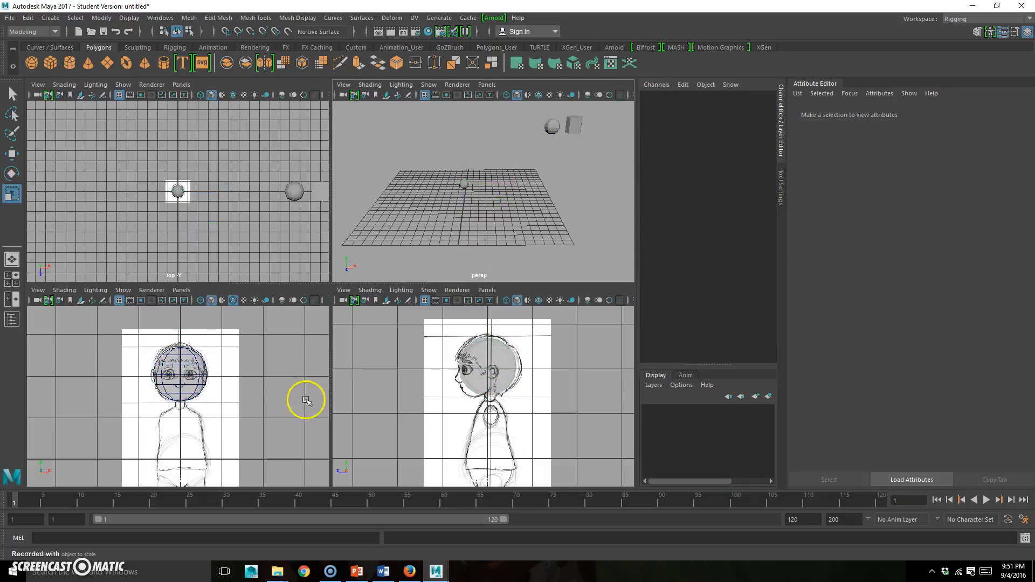
middle_click_drag(249, 427, 266, 368, "alt")
key("space")
scroll(346, 307, "up", 1)
middle_click_drag(397, 241, 330, 300, "alt")
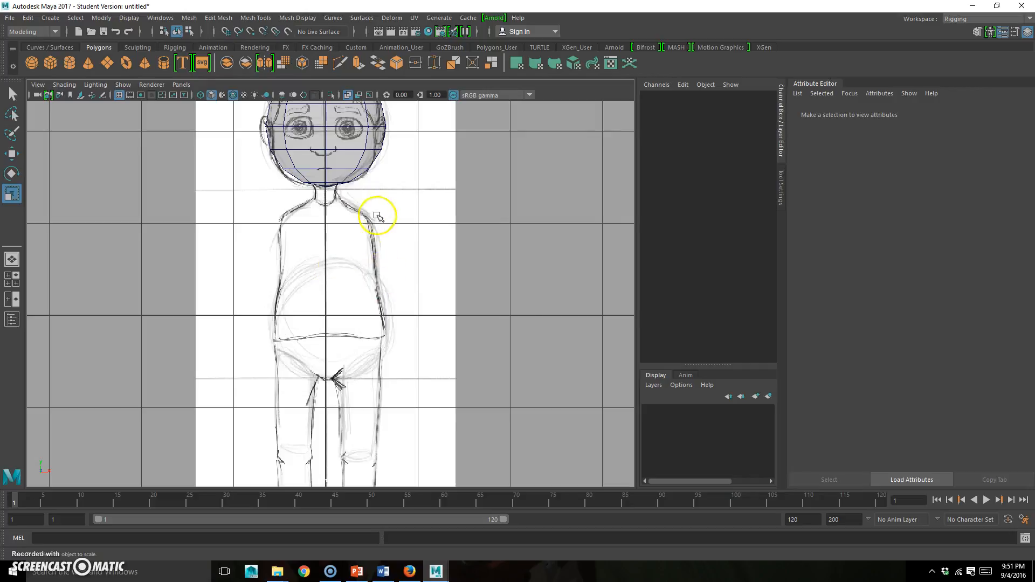
key("space")
key("space")
scroll(481, 215, "down", 2)
left_click(504, 199)
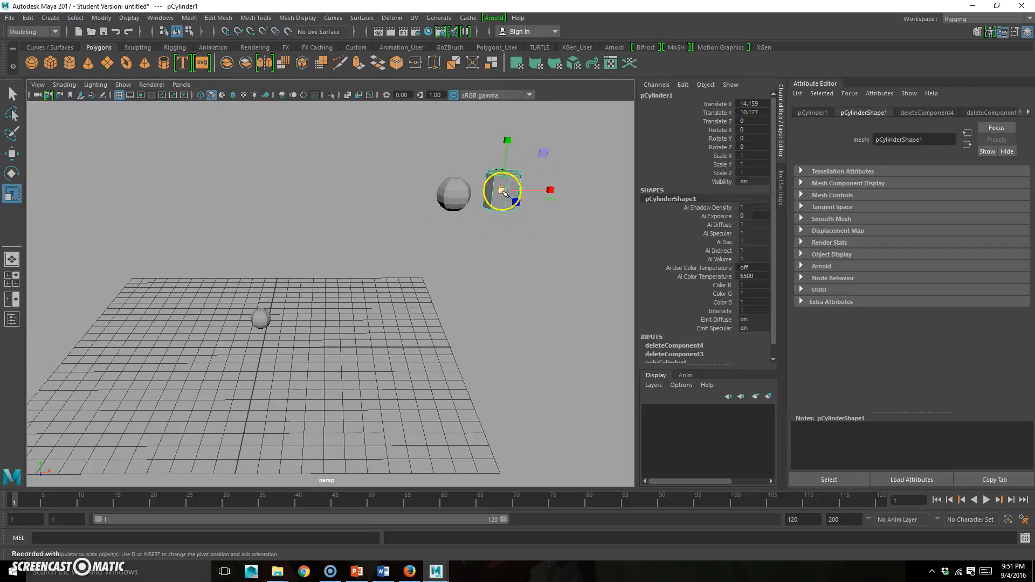
key("ctrl+d")
key("w")
left_click_drag(542, 154, 295, 316)
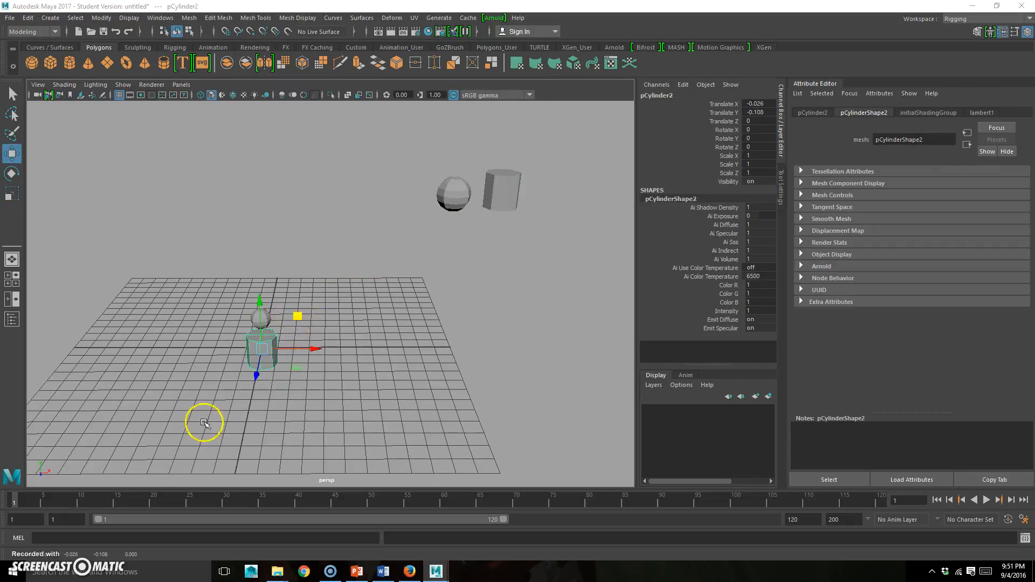
Step: Scale the duplicated cylinder uniformly to about 0.573 in the front view and centre it at X 0
key("space")
key("space")
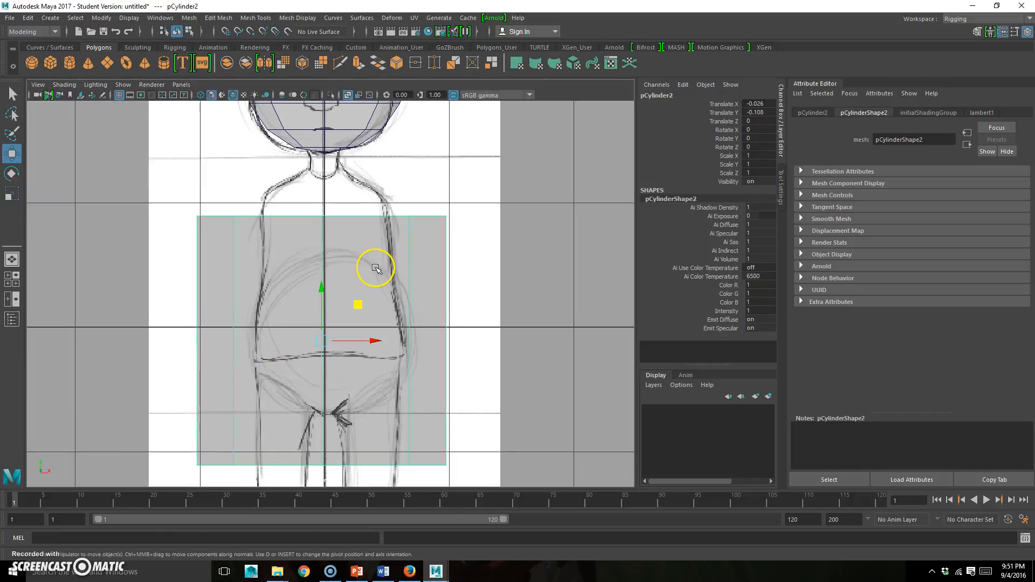
key("r")
left_click_drag(323, 341, 286, 339)
key("w")
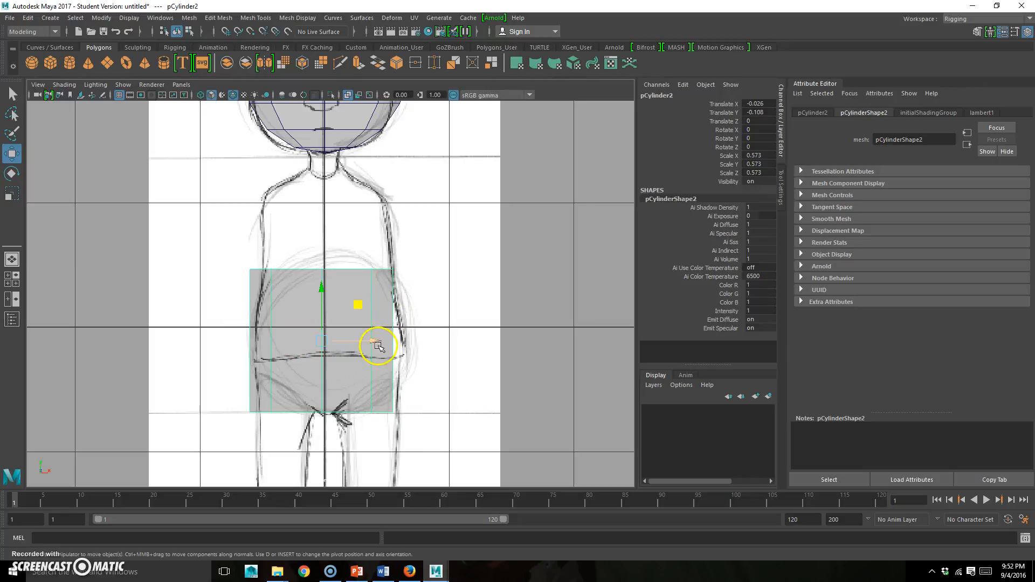
mouse_move(375, 341)
left_mouse_down()
mouse_move(326, 340)
mouse_move(357, 334)
left_mouse_up()
Step: Raise the torso cylinder to about Y 0.702 so its upper edge meets the drawn neck
scroll(322, 270, "down", 5)
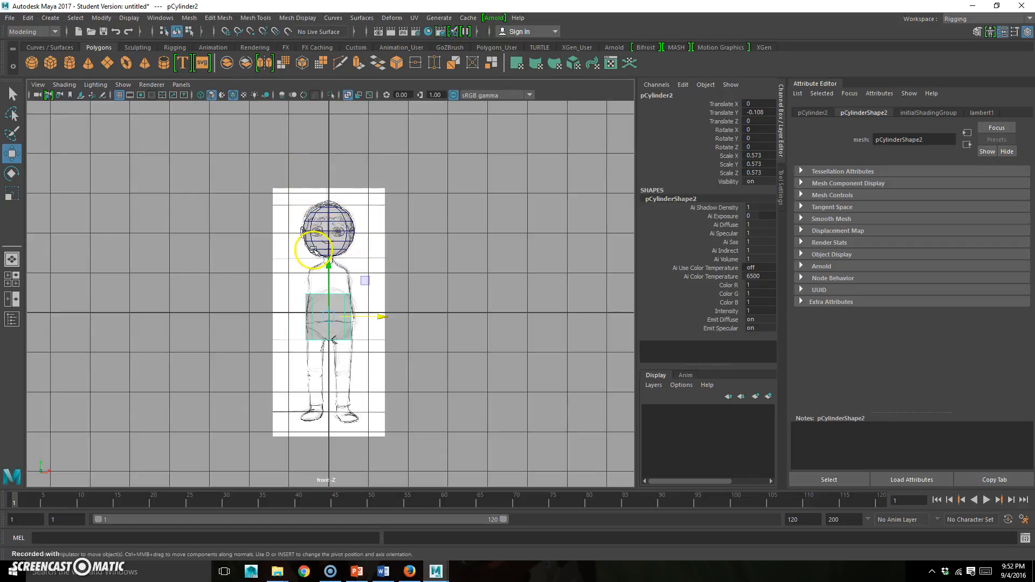
scroll(335, 289, "up", 4)
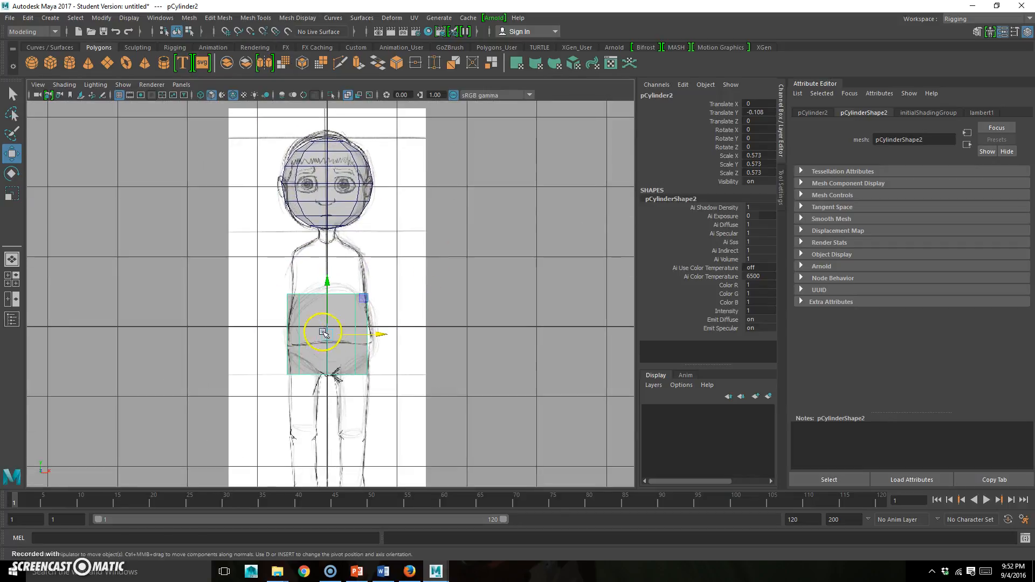
left_click_drag(327, 279, 327, 222)
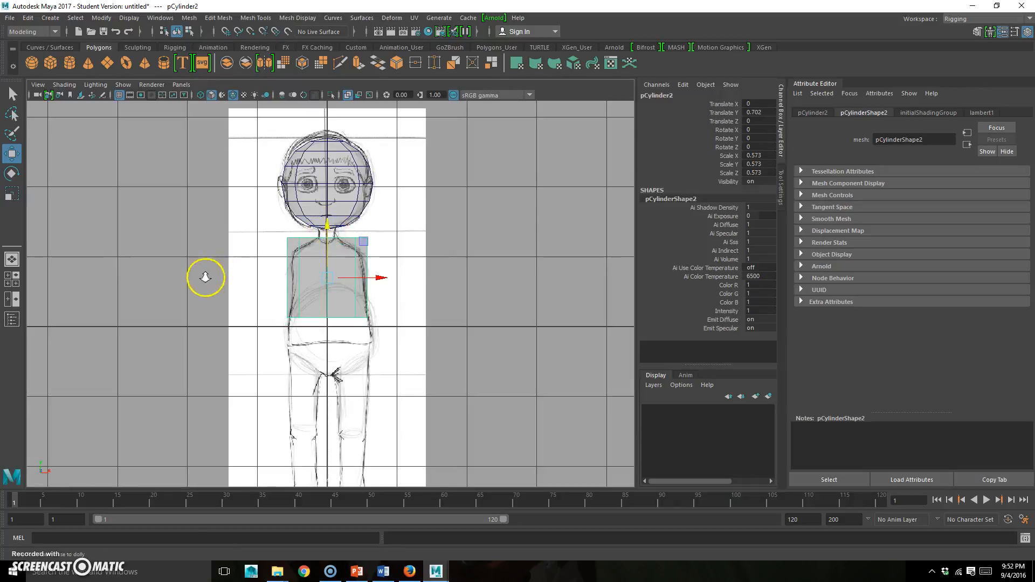
Step: Scale the torso cylinder's upper ring of vertices inward to about the width of the drawn neck
scroll(206, 277, "up", 3)
right_click_drag(367, 235, 291, 232)
left_click_drag(476, 163, 256, 226)
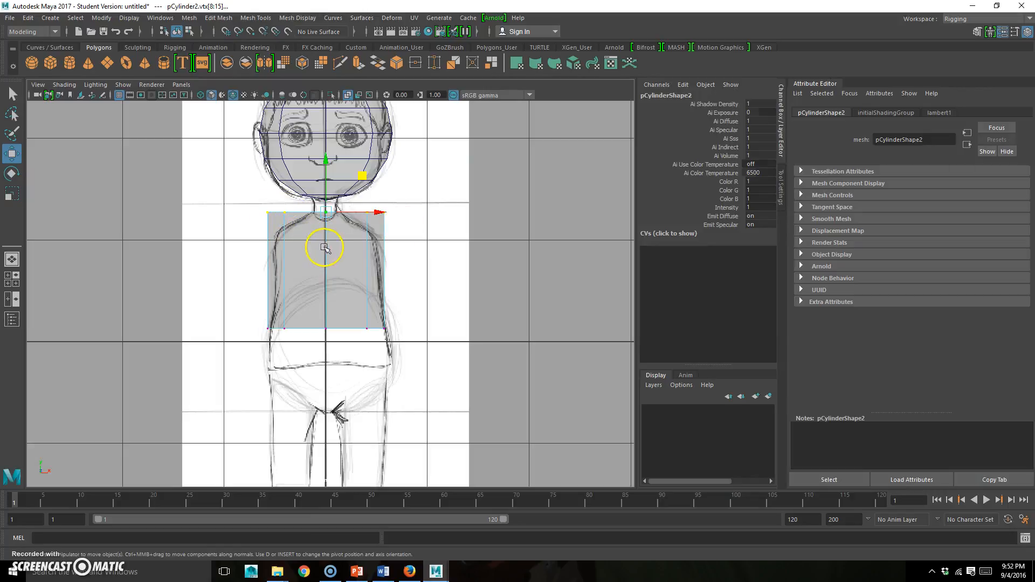
key("r")
left_click_drag(328, 214, 286, 217)
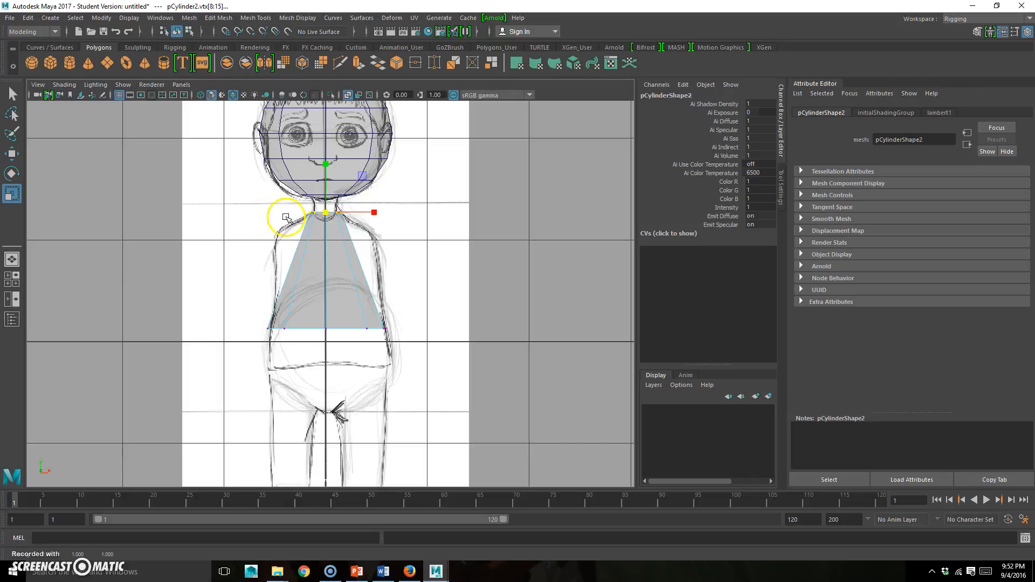
Step: Lower the torso cylinder's bottom ring of vertices to the hem of the drawn shirt
left_click_drag(240, 361, 487, 302)
key("w")
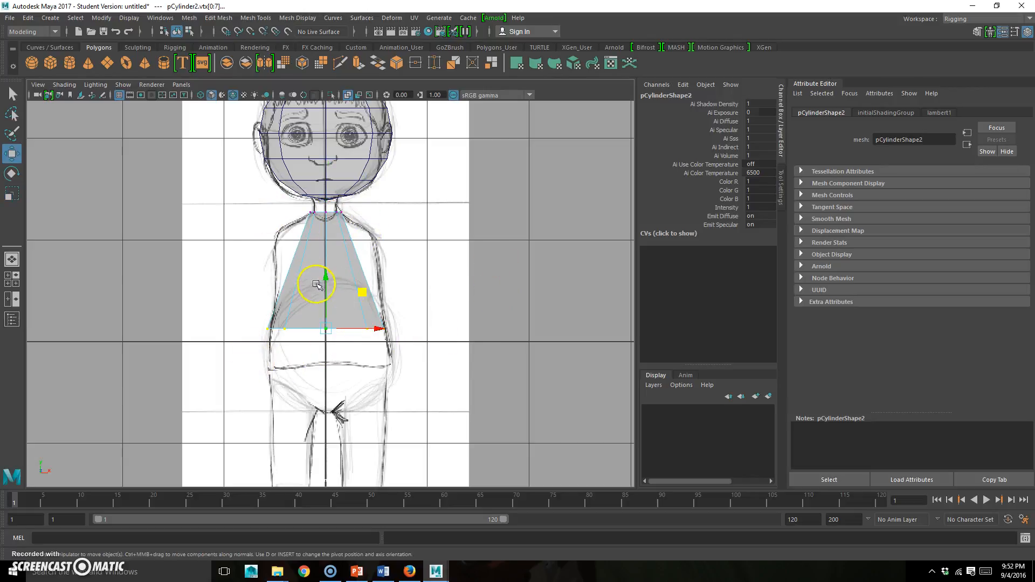
left_click_drag(326, 276, 327, 317)
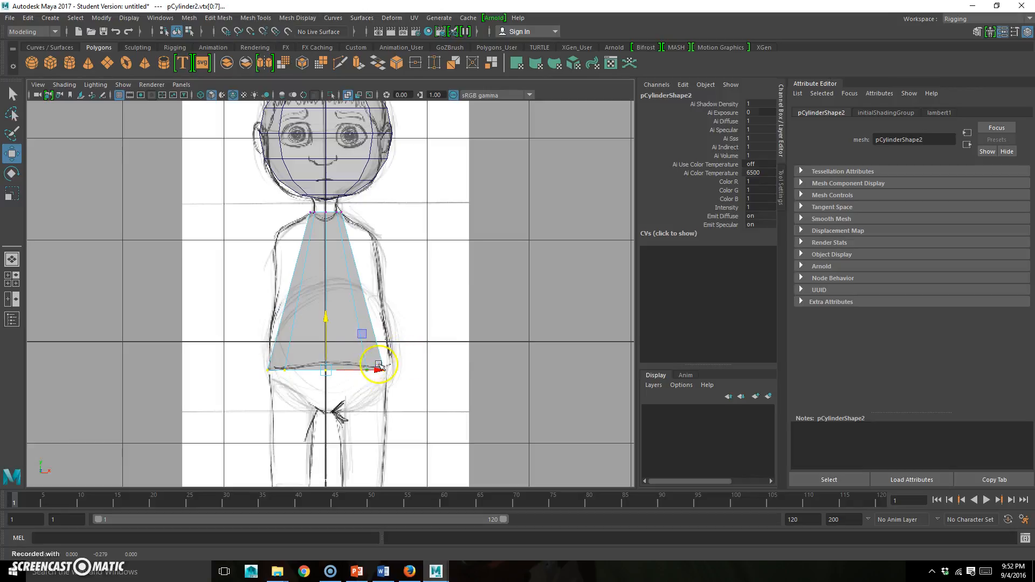
key("r")
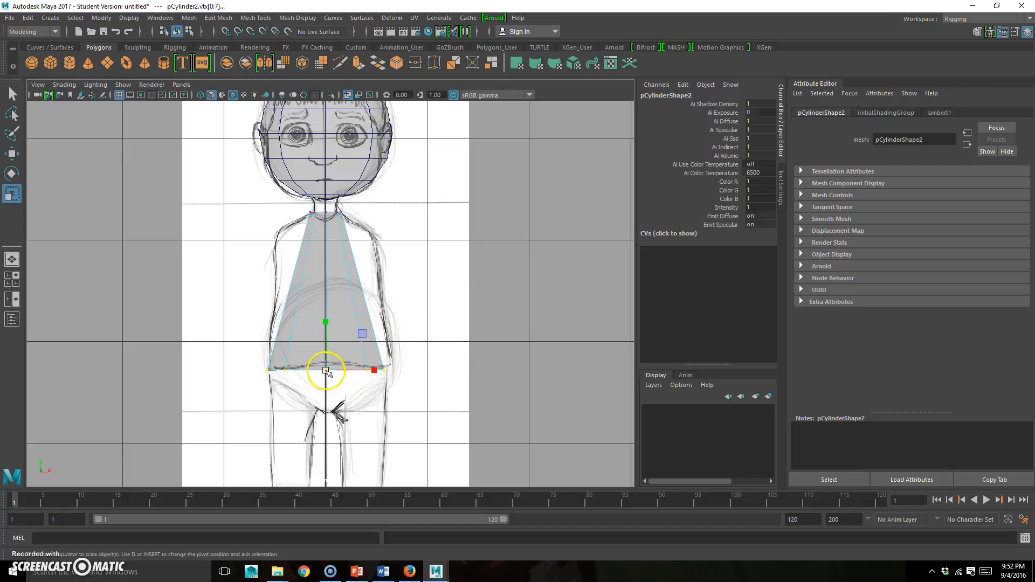
Step: Shift the torso's upper ring of vertices slightly backward in the side view to line up with the drawn neck
key("space")
key("space")
scroll(404, 300, "up", 5)
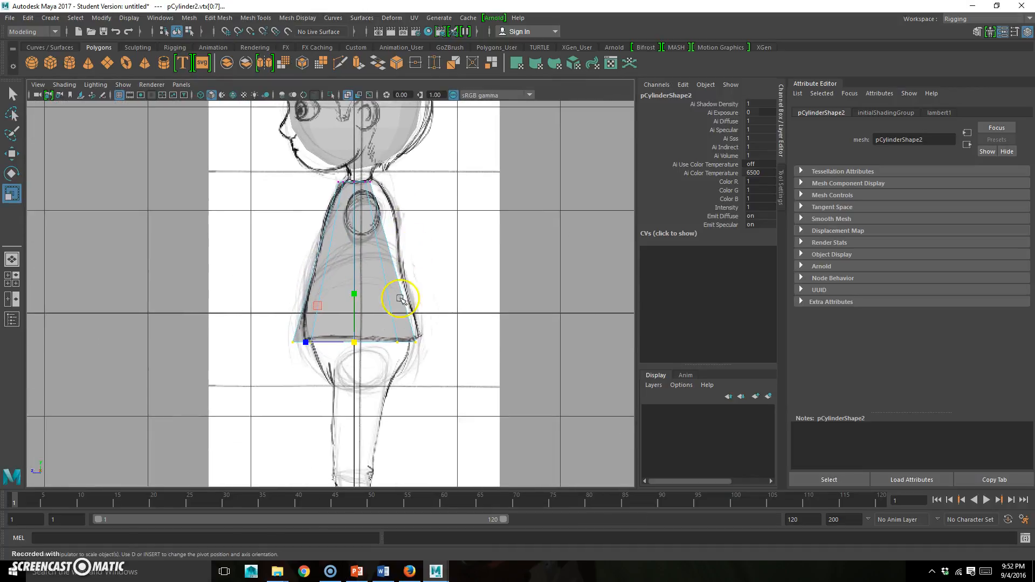
mouse_move(361, 281)
middle_mouse_down("alt")
mouse_move(370, 296)
mouse_move(377, 282)
middle_mouse_up("alt")
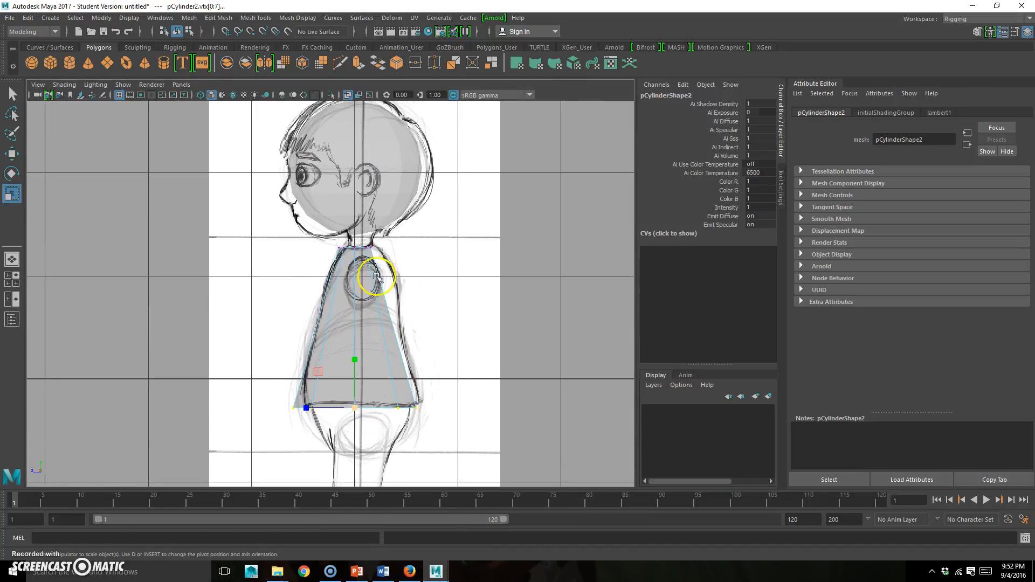
left_click_drag(330, 260, 423, 225)
key("w")
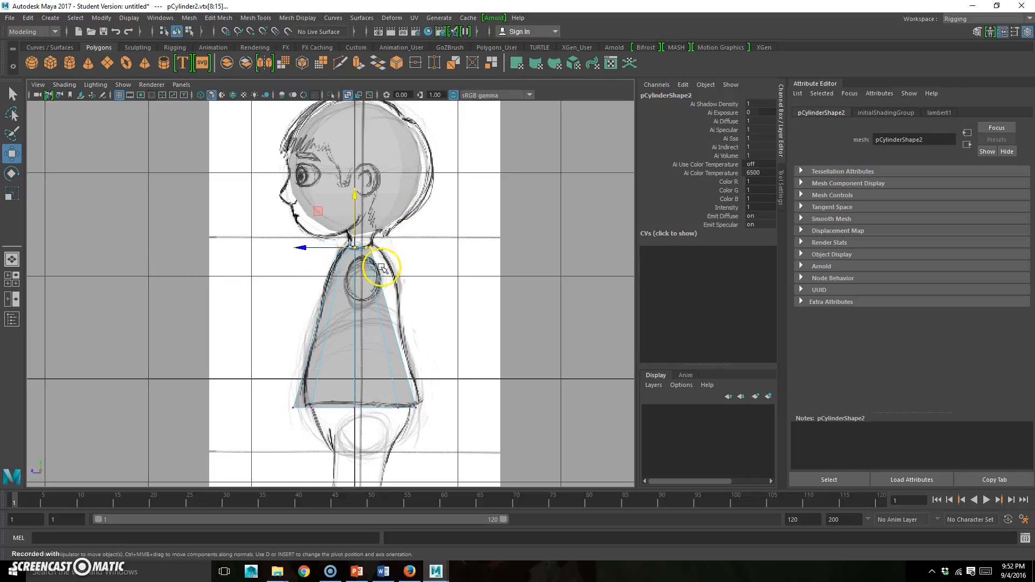
left_click_drag(303, 249, 307, 249)
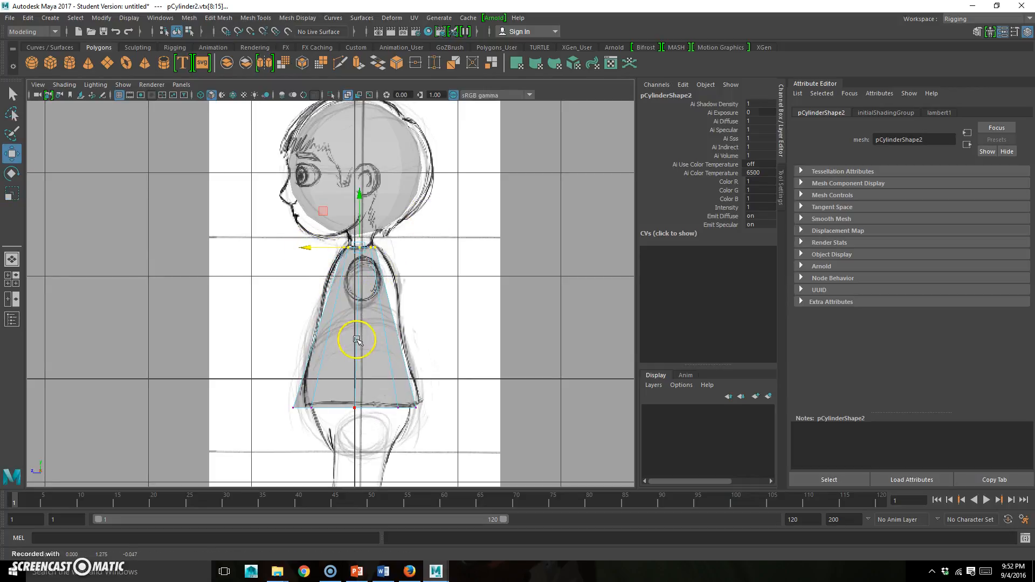
Step: Duplicate the base sphere and move the copy below the torso cylinder
key("space")
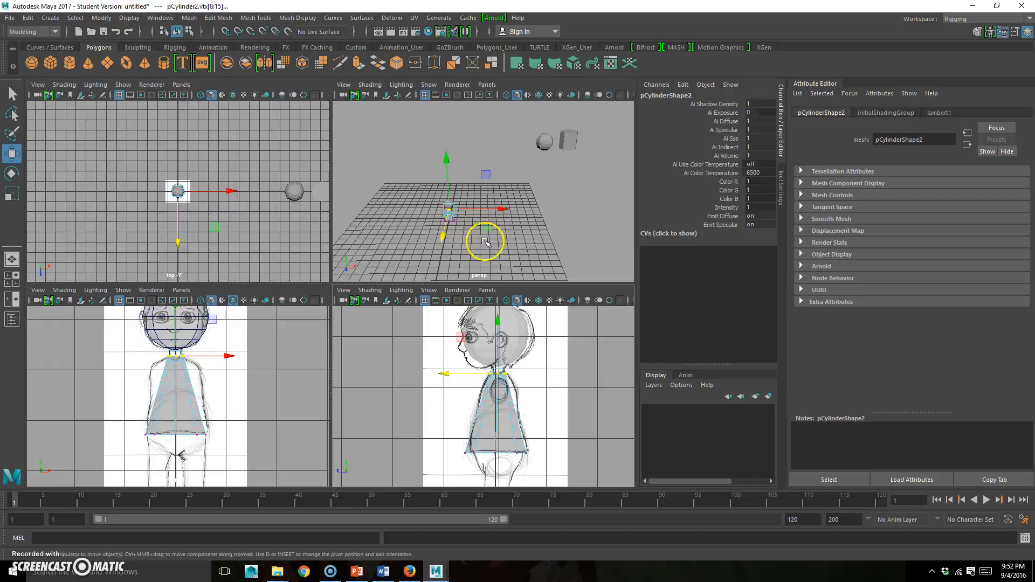
key("space")
left_click_drag(266, 383, 487, 284, "alt")
middle_click_drag(487, 284, 371, 323, "alt")
left_click_drag(372, 323, 384, 308, "alt")
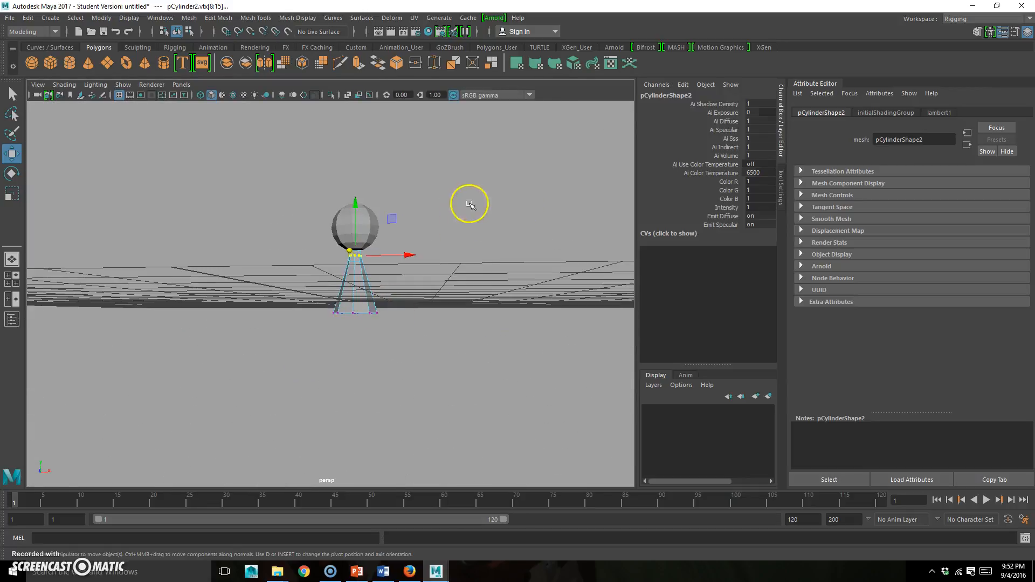
left_click(468, 210)
left_click_drag(455, 231, 441, 245, "alt")
middle_click_drag(441, 245, 339, 367, "alt")
left_click_drag(338, 367, 323, 328, "alt")
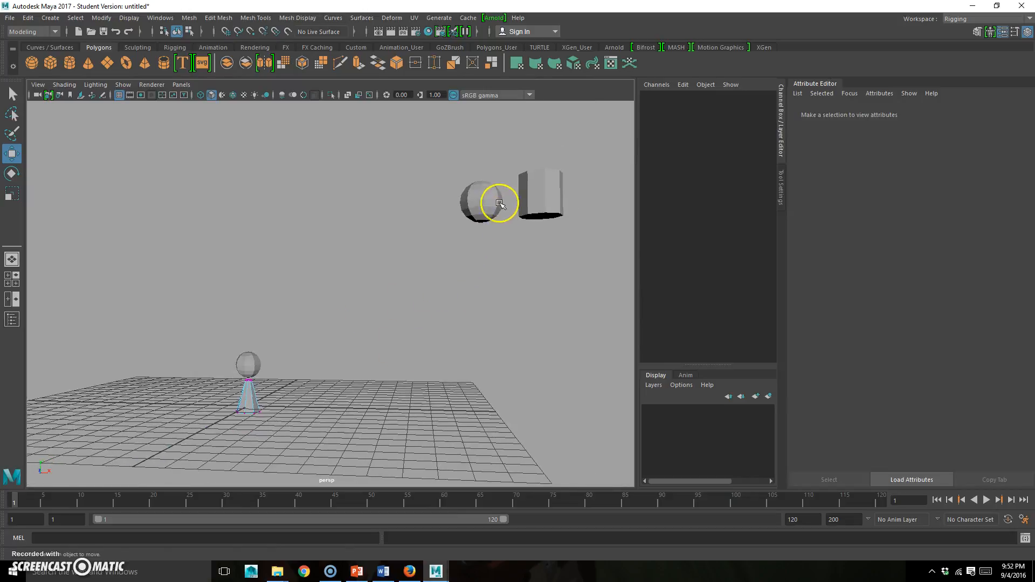
left_click(472, 204)
key("ctrl+d")
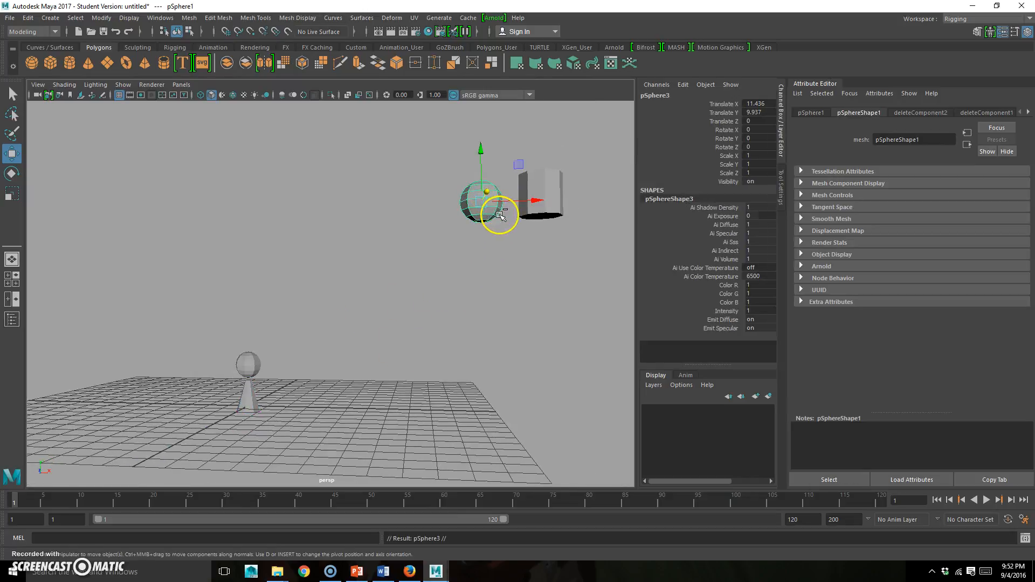
left_click_drag(522, 164, 378, 302)
Step: Delete the upper half of the duplicated sphere's faces in the front view
key("space")
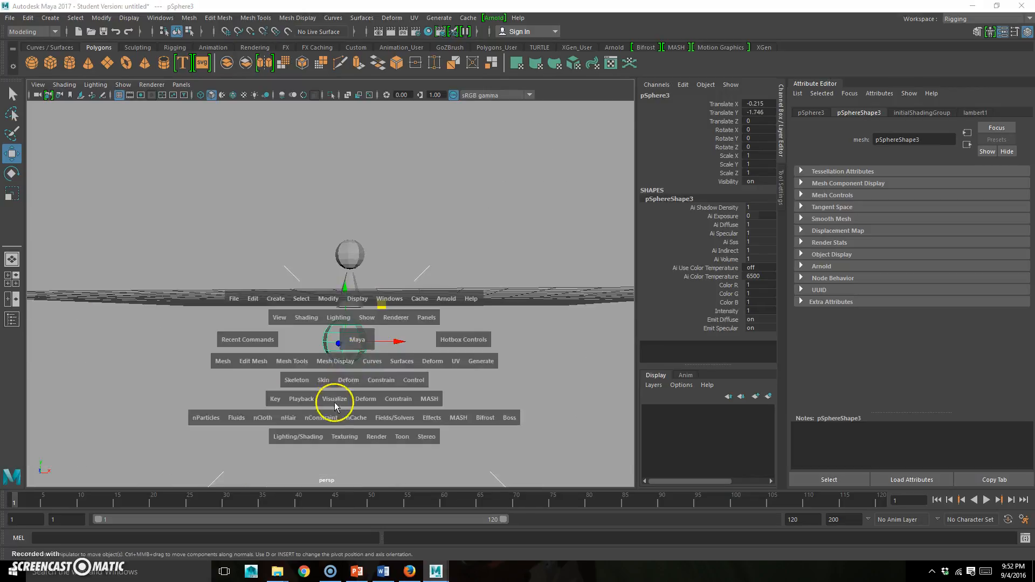
key("space")
middle_click_drag(347, 411, 388, 242, "alt")
right_click_drag(350, 314, 371, 400)
left_click(241, 345)
left_click_drag(211, 345, 469, 240)
right_click_drag(371, 261, 371, 291)
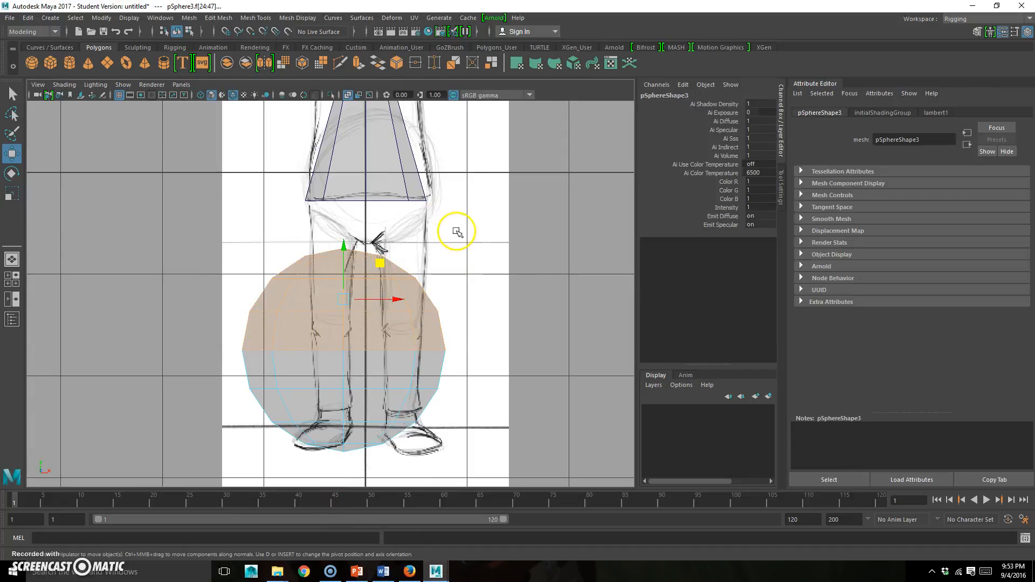
key("Delete")
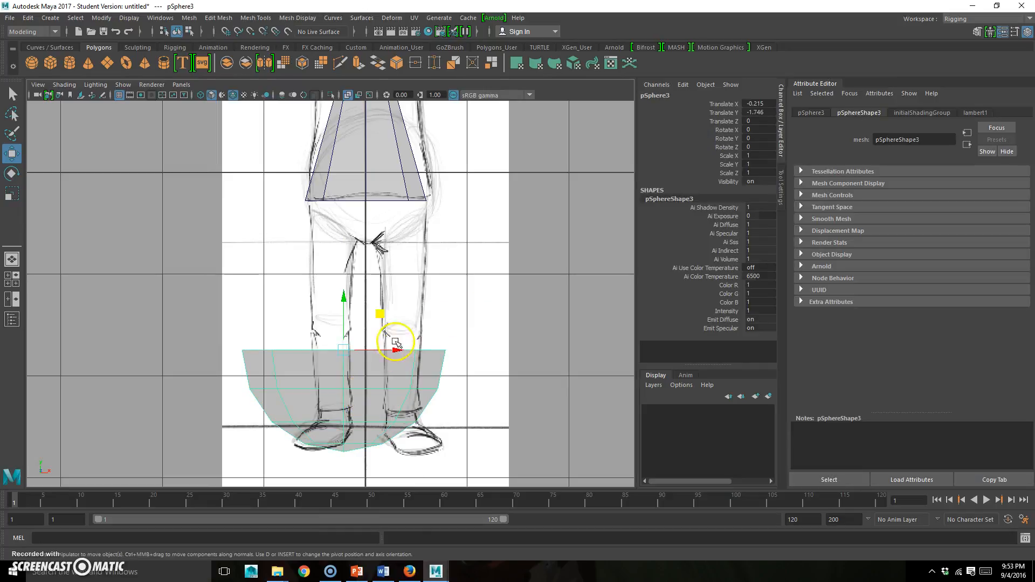
Step: Centre the half-sphere at X 0 and raise it to about Y -0.31, just under the torso's bottom edge
left_click_drag(393, 349, 408, 343)
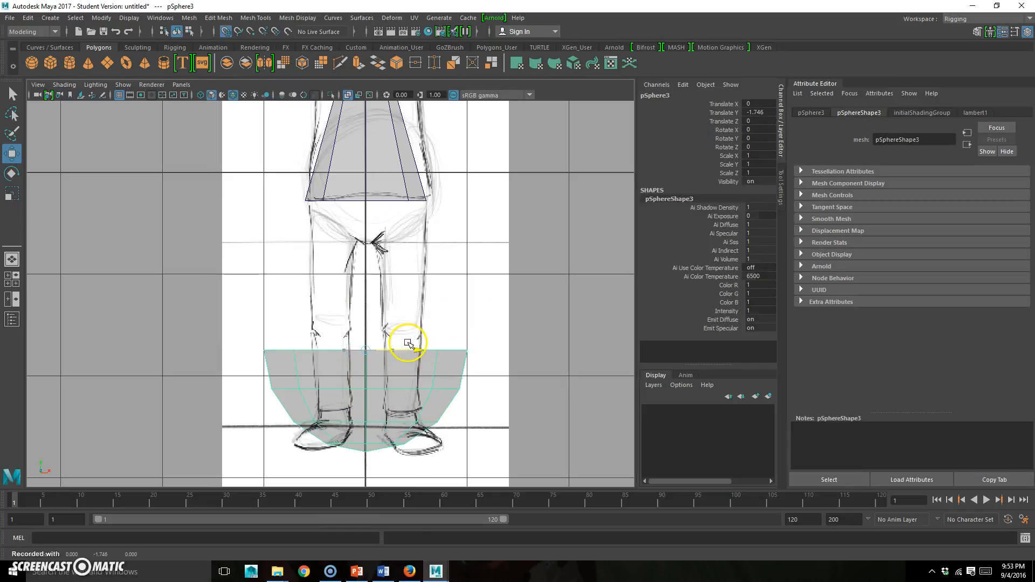
left_click_drag(365, 296, 368, 149)
right_click_drag(244, 265, 396, 224, "alt")
middle_click_drag(404, 223, 348, 314, "alt")
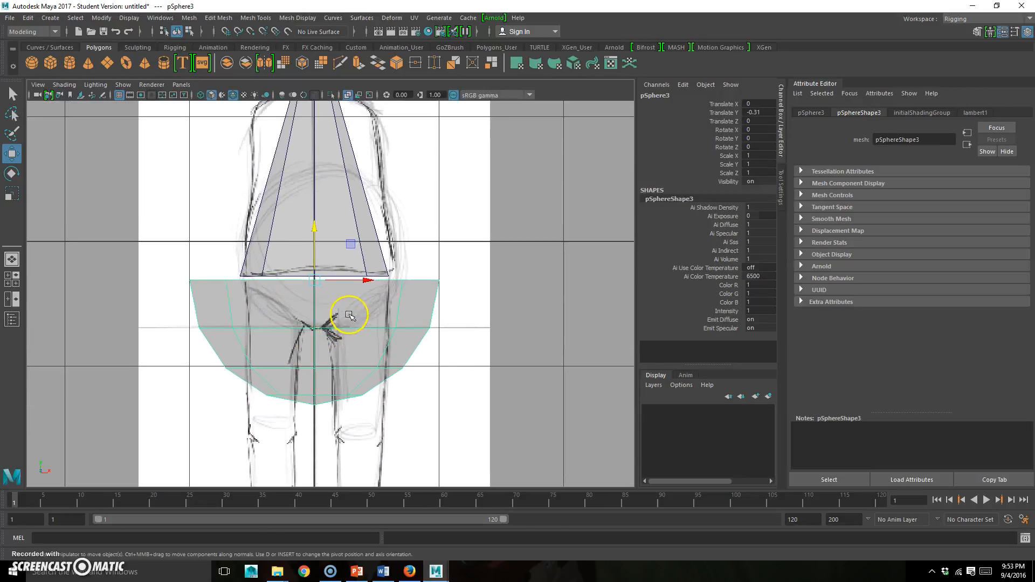
Step: Scale the half-sphere uniformly to about 0.426 and raise it to about Y -0.279 against the torso's bottom edge
key("r")
left_click_drag(318, 281, 202, 269)
key("w")
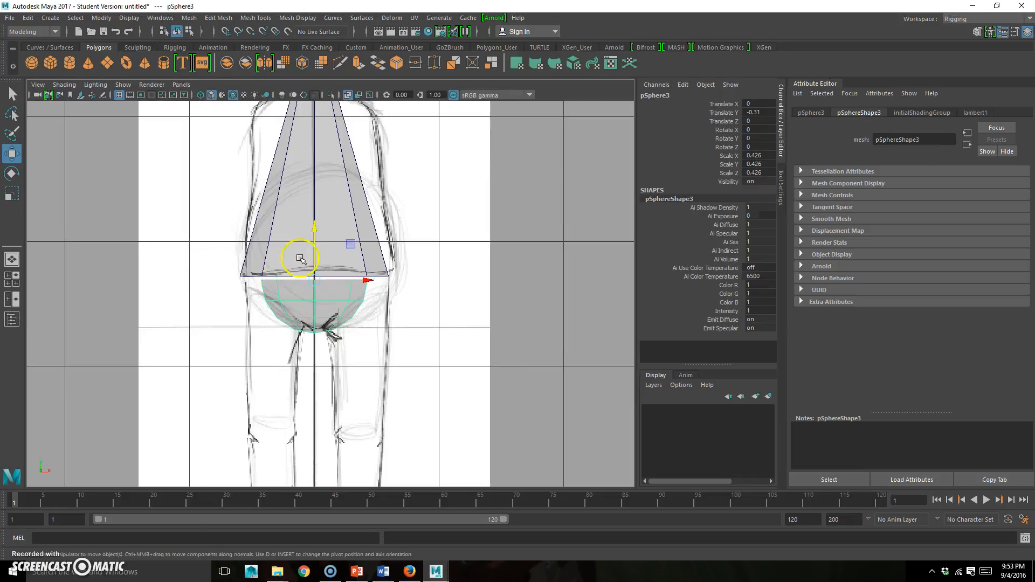
left_click_drag(312, 231, 313, 225)
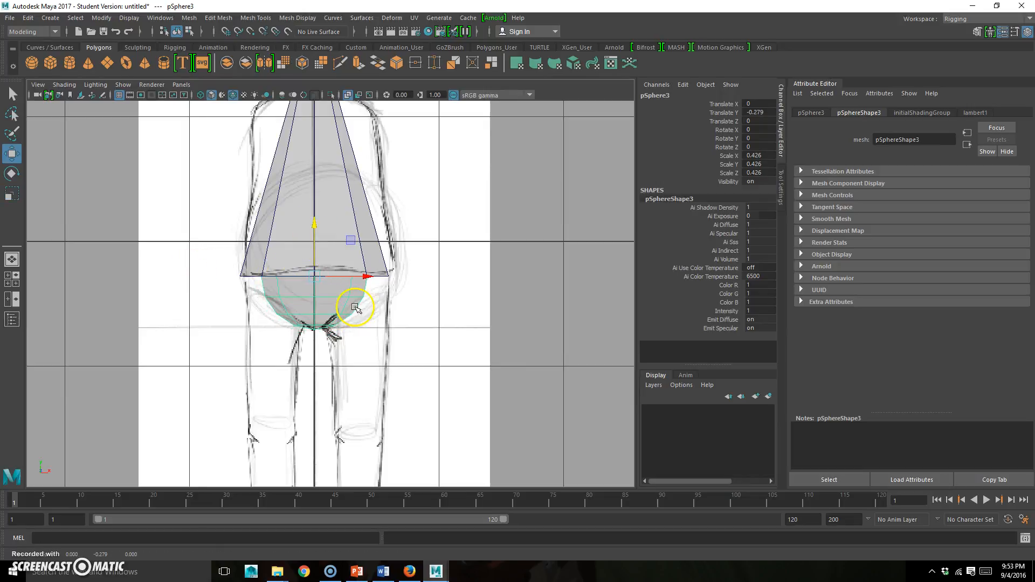
Step: Widen the hip half-sphere to about 0.601 in X in the front view and 0.582 in Z in the side view
key("r")
left_click_drag(359, 272, 371, 274)
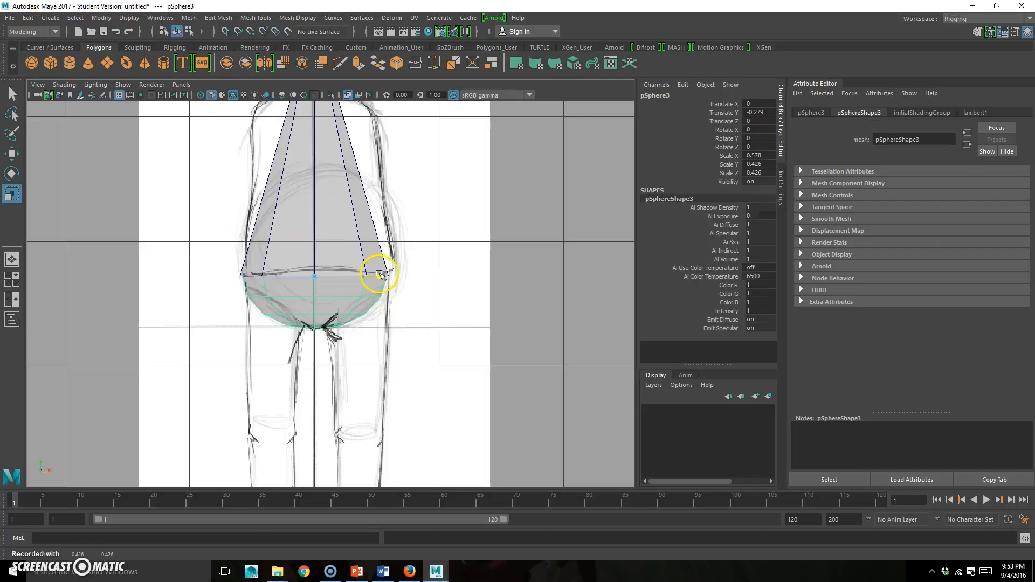
key("space")
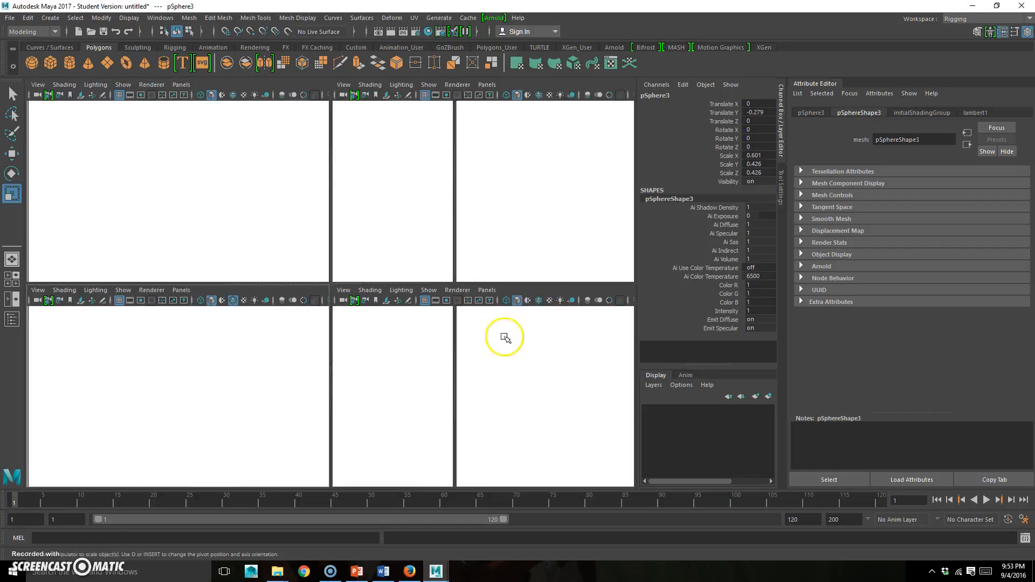
key("space")
key("space")
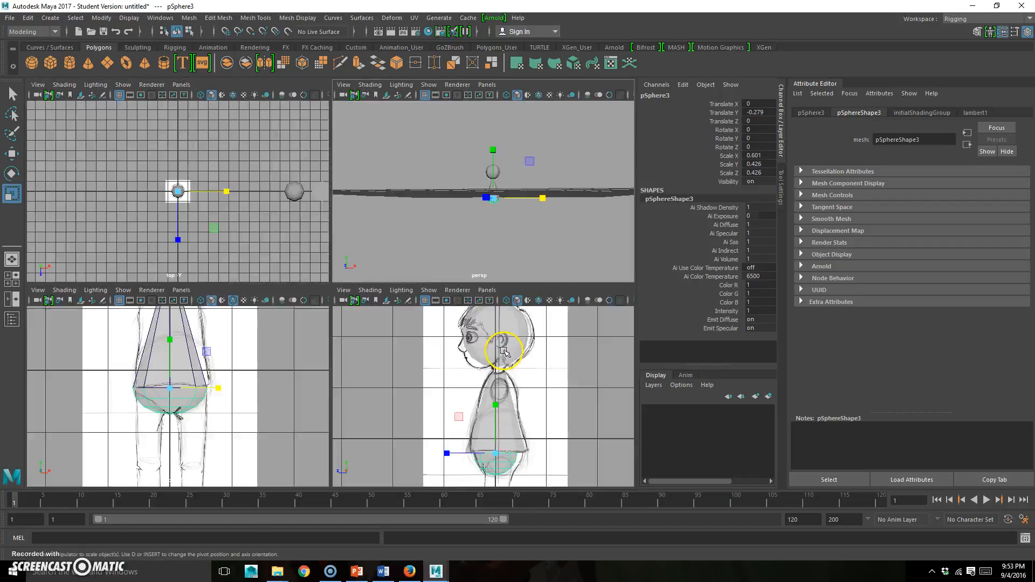
key("space")
right_click_drag(376, 388, 443, 370, "alt")
middle_click_drag(308, 448, 325, 351, "alt")
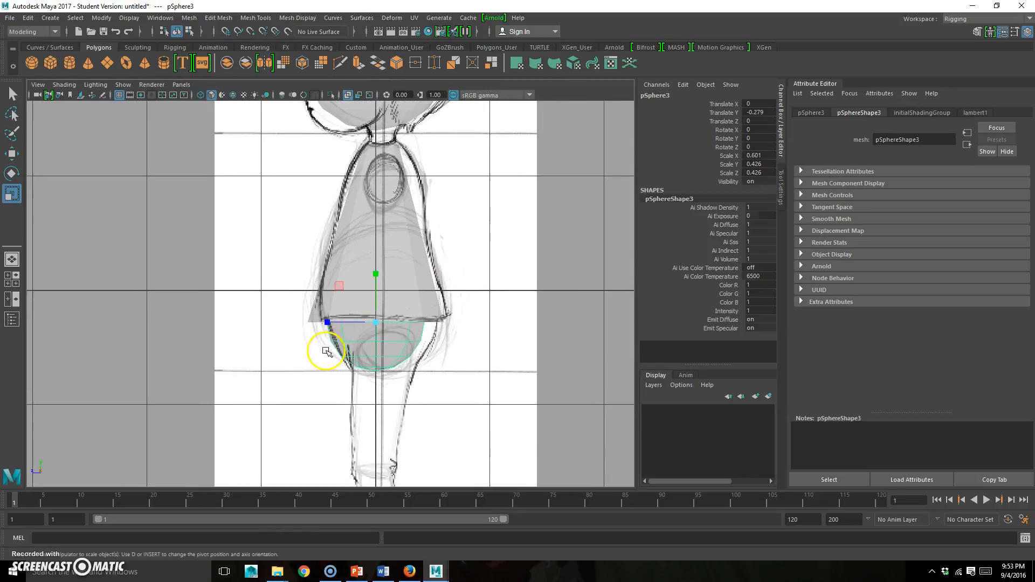
right_click_drag(326, 351, 352, 338, "alt")
left_click_drag(334, 328, 310, 326)
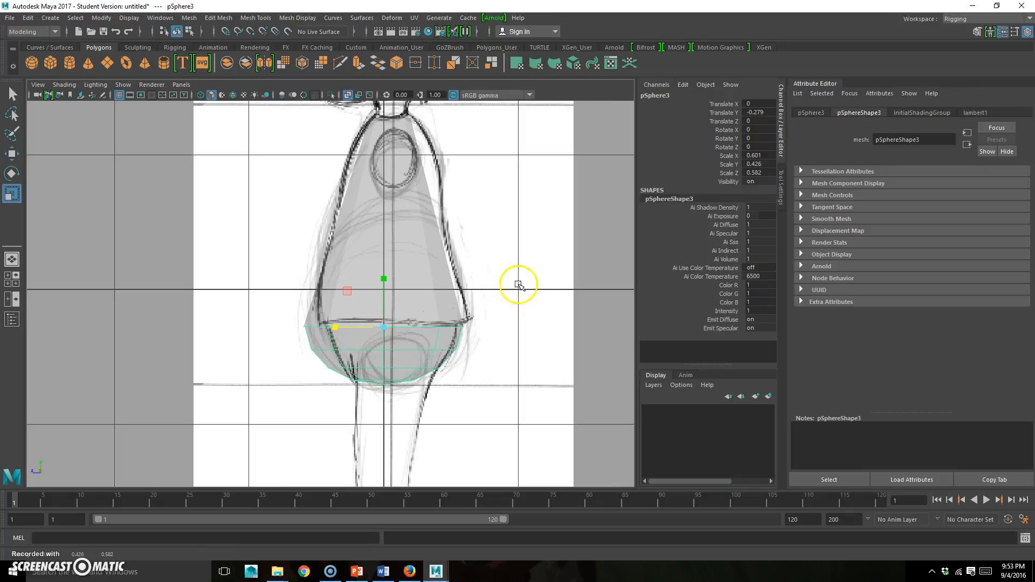
Step: Duplicate the base cylinder in the perspective view and move the copy under the hips to about X 0.566, Y -1.487
left_click(519, 292)
key("space")
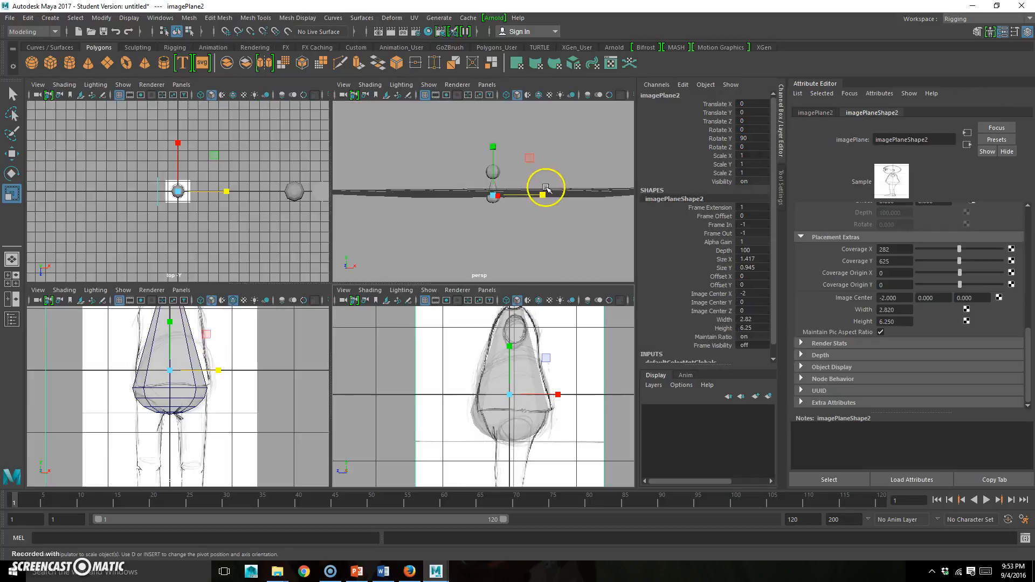
key("space")
left_click_drag(460, 240, 415, 277, "alt")
scroll(337, 293, "down", 6)
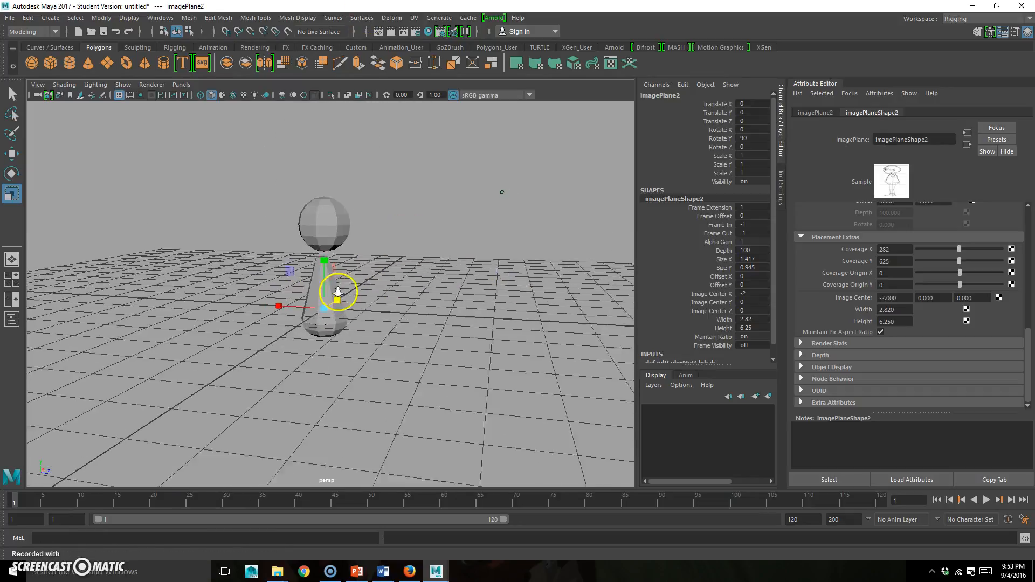
middle_click_drag(490, 238, 315, 315, "alt")
scroll(344, 289, "down", 4)
left_click(324, 162)
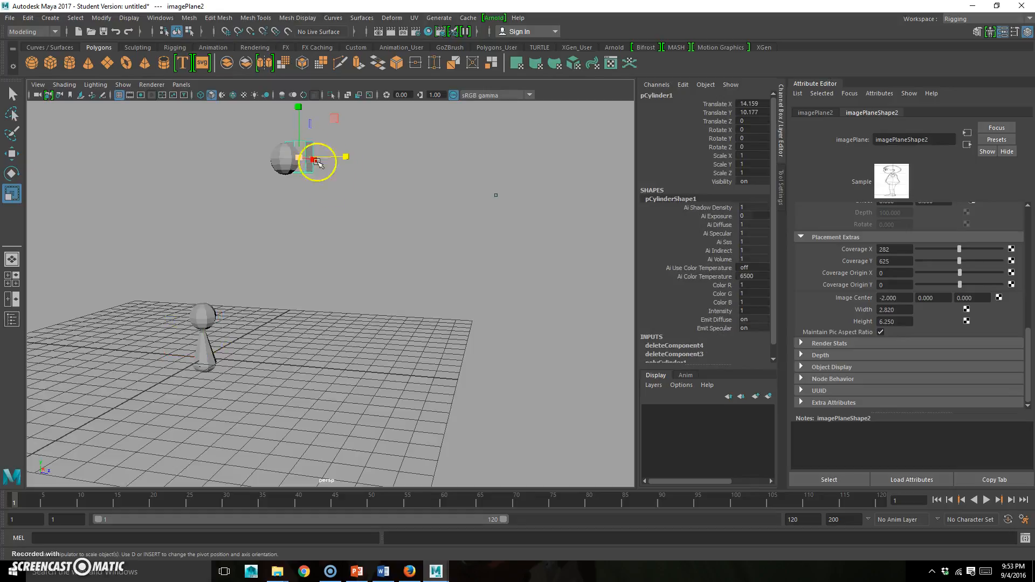
scroll(345, 189, "up", 2)
left_click_drag(424, 246, 330, 264, "alt")
mouse_move(399, 272)
left_mouse_down("alt")
mouse_move(363, 295)
mouse_move(388, 273)
mouse_move(415, 286)
left_mouse_up("alt")
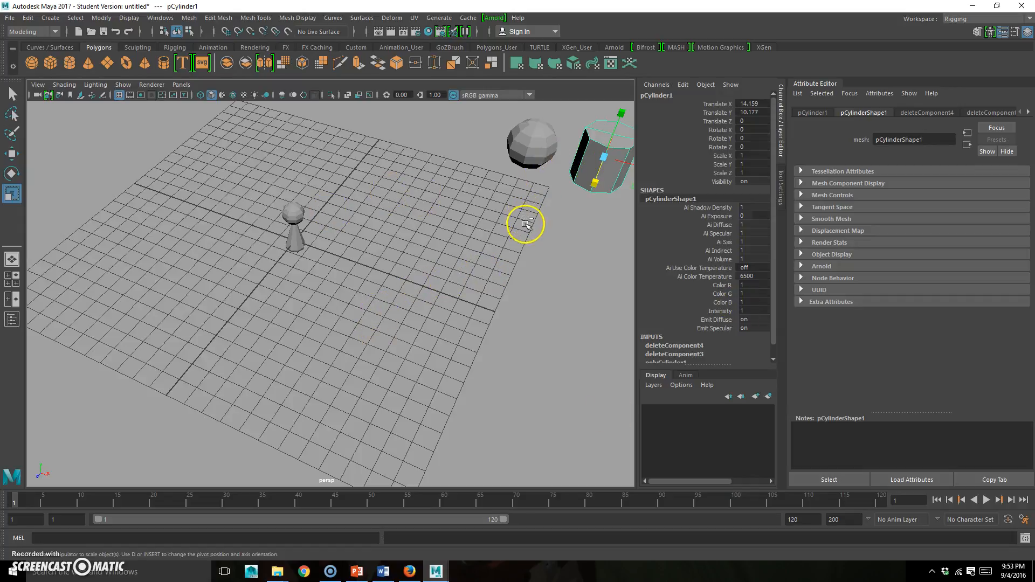
key("ctrl+d")
key("w")
left_click_drag(546, 221, 479, 208, "alt")
left_click_drag(529, 122, 305, 281)
left_click_drag(194, 359, 267, 343, "alt")
right_click_drag(267, 343, 345, 340, "alt")
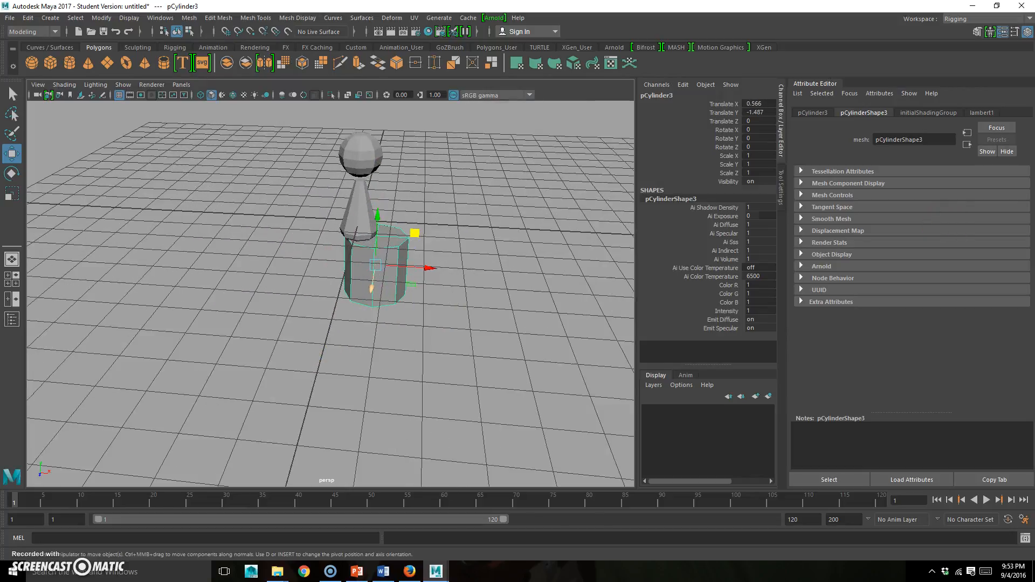
Step: In the front view, scale the leg cylinder uniformly to about 0.168 and place it on the sketched knee at about X 0.375, Y -1.678
left_click_drag(495, 352, 273, 387, "alt")
key("space")
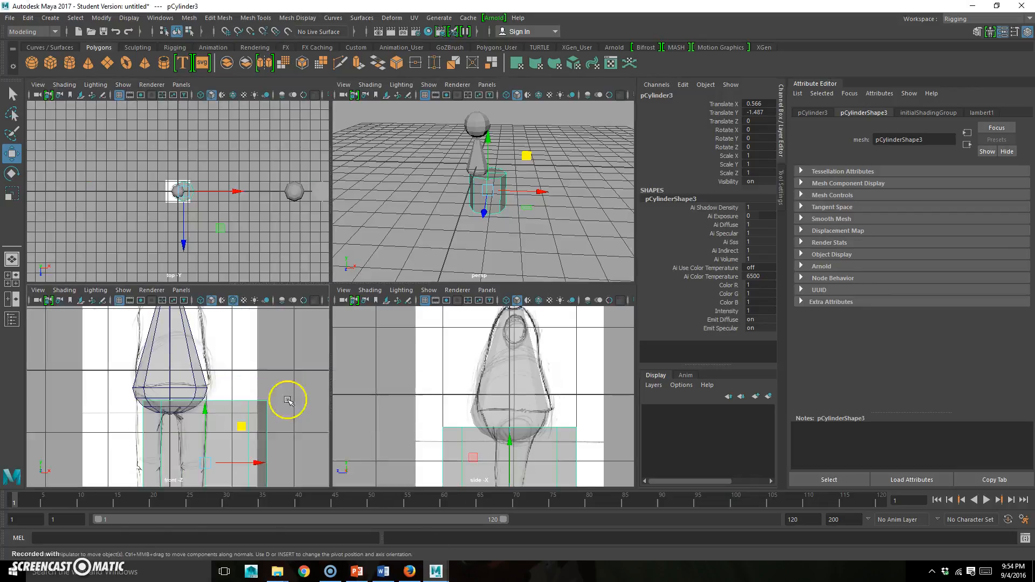
key("space")
scroll(372, 371, "down", 5)
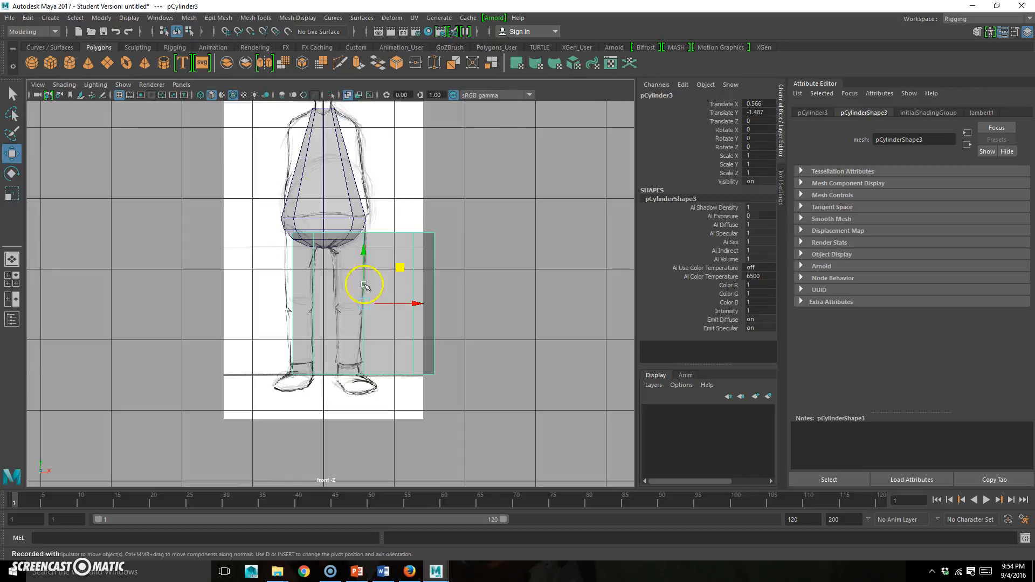
key("r")
left_click_drag(362, 302, 329, 299)
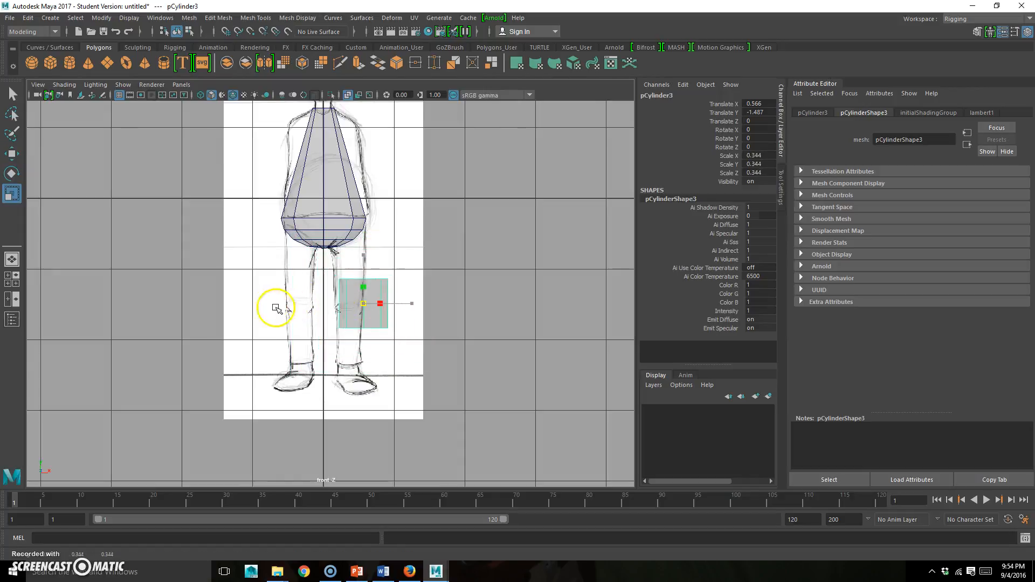
left_click_drag(256, 311, 249, 318)
key("w")
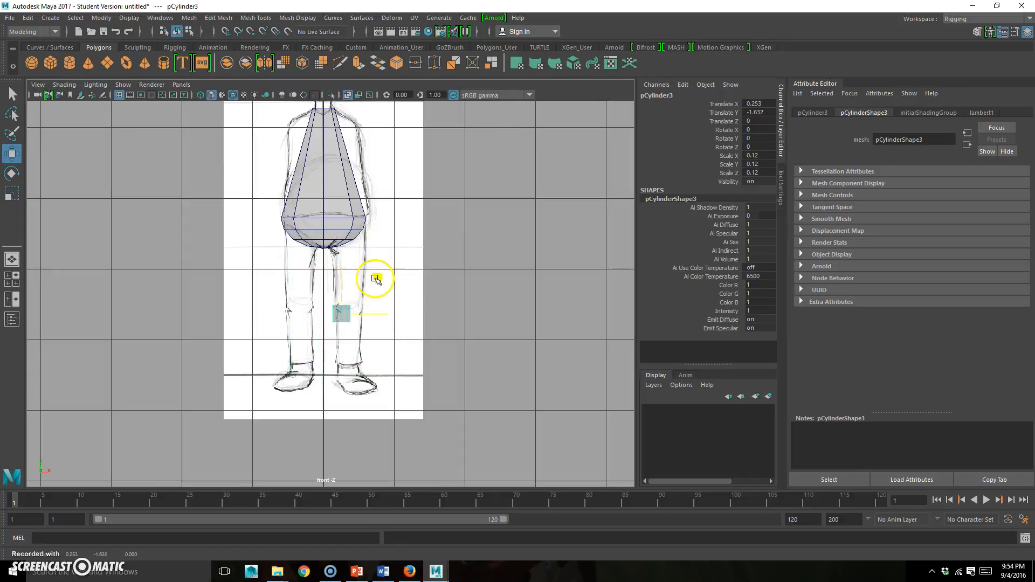
key("r")
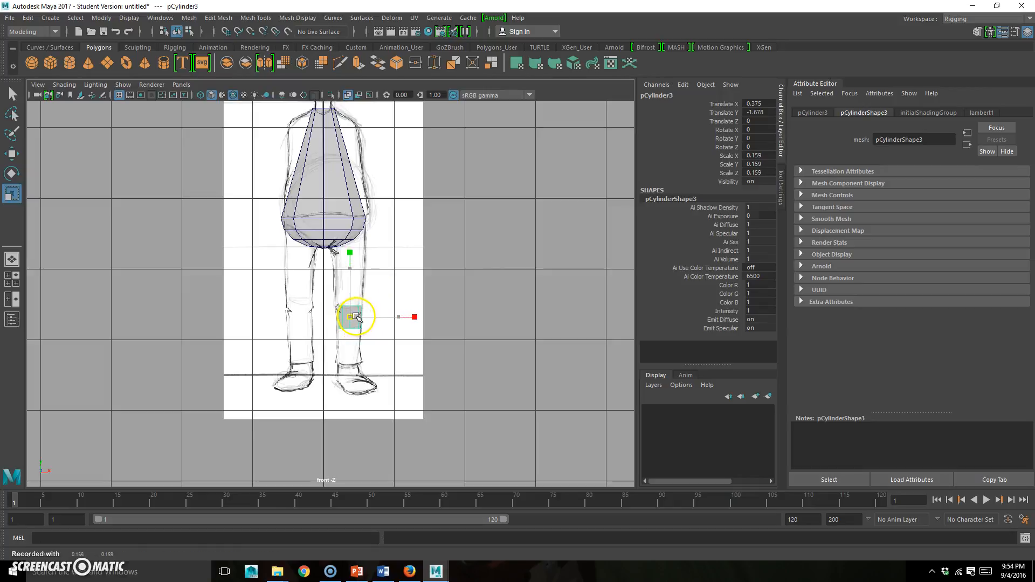
Step: Stretch the cylinder along the sketched leg by raising its top vertices to the hips and lowering its bottom vertices to the ankle
right_click(361, 305)
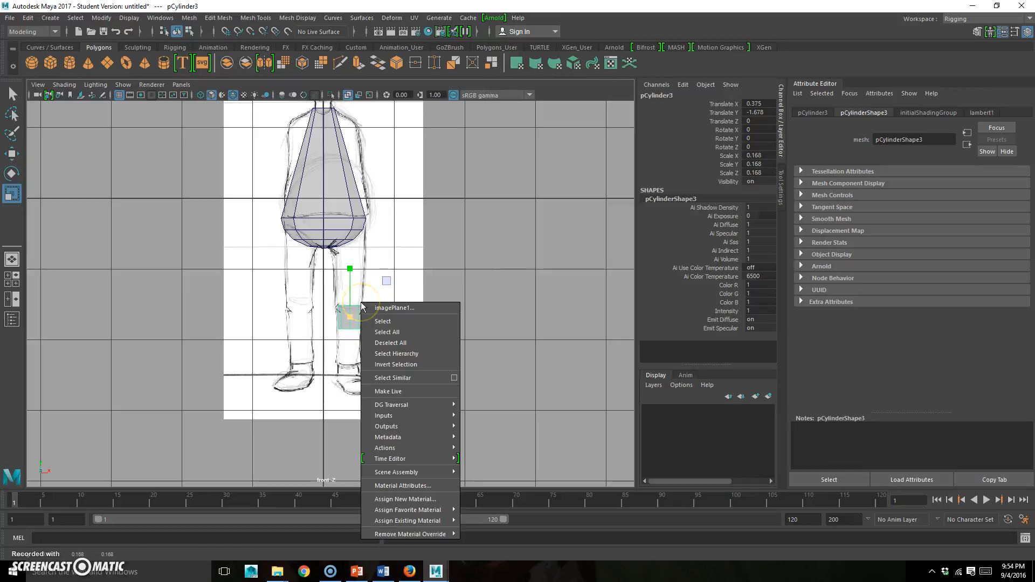
right_click_drag(354, 309, 324, 304)
left_click_drag(303, 284, 378, 315)
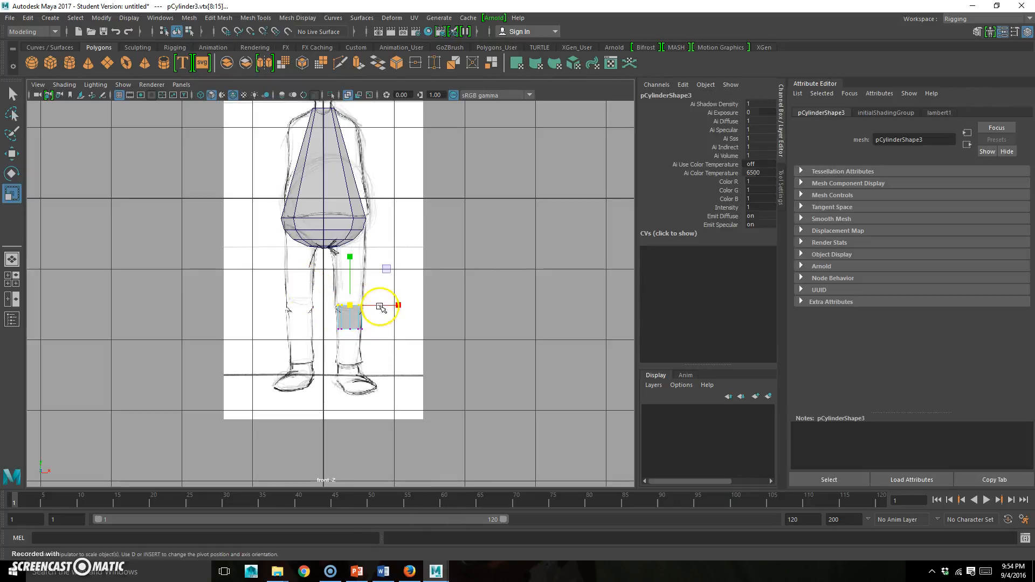
key("w")
left_click_drag(350, 254, 351, 208)
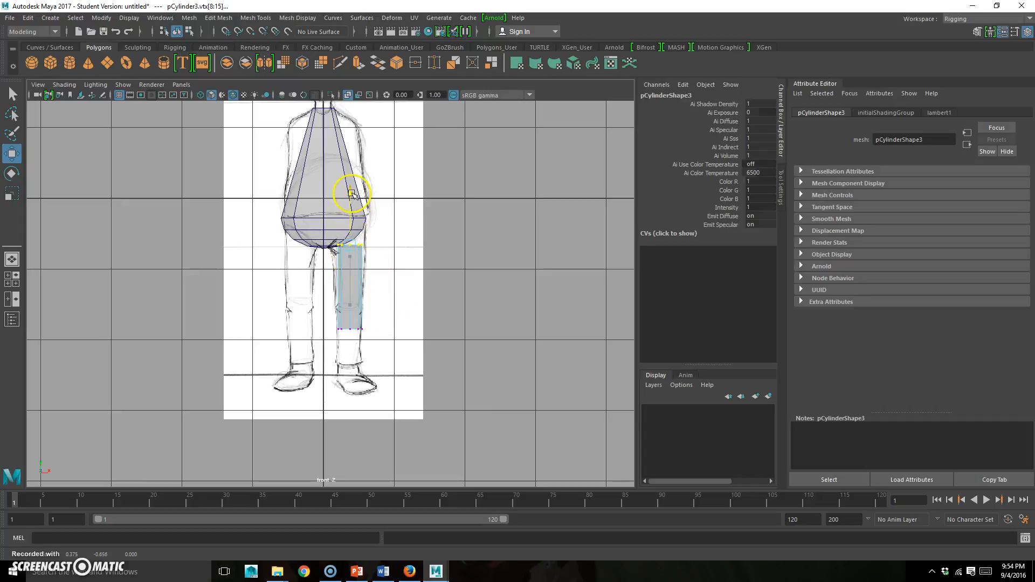
left_click_drag(350, 276, 351, 276)
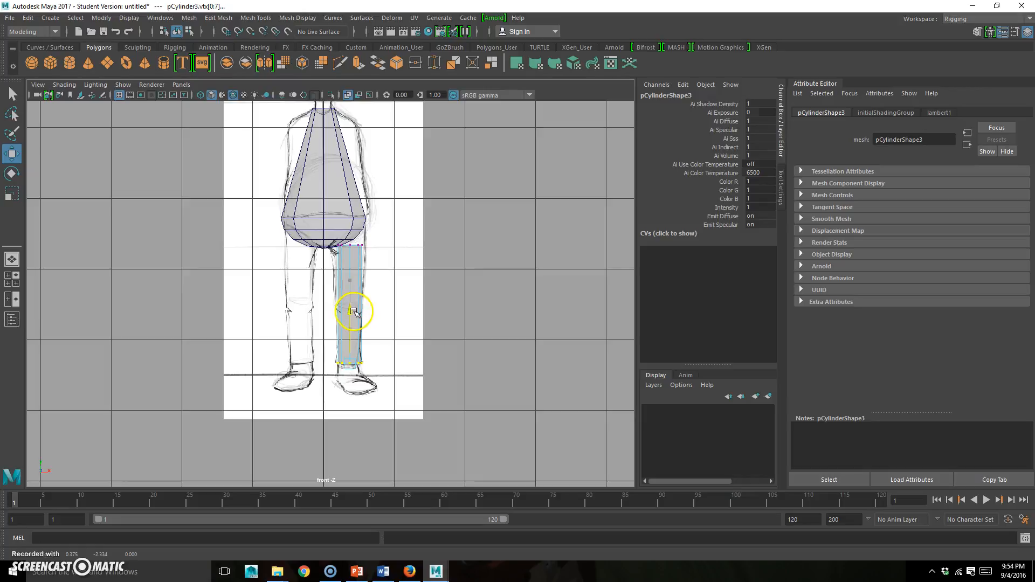
Step: Scale the leg's top vertices outward by about 1.22 in X and Z to match the thigh, and return to object mode
left_click_drag(320, 284, 389, 243)
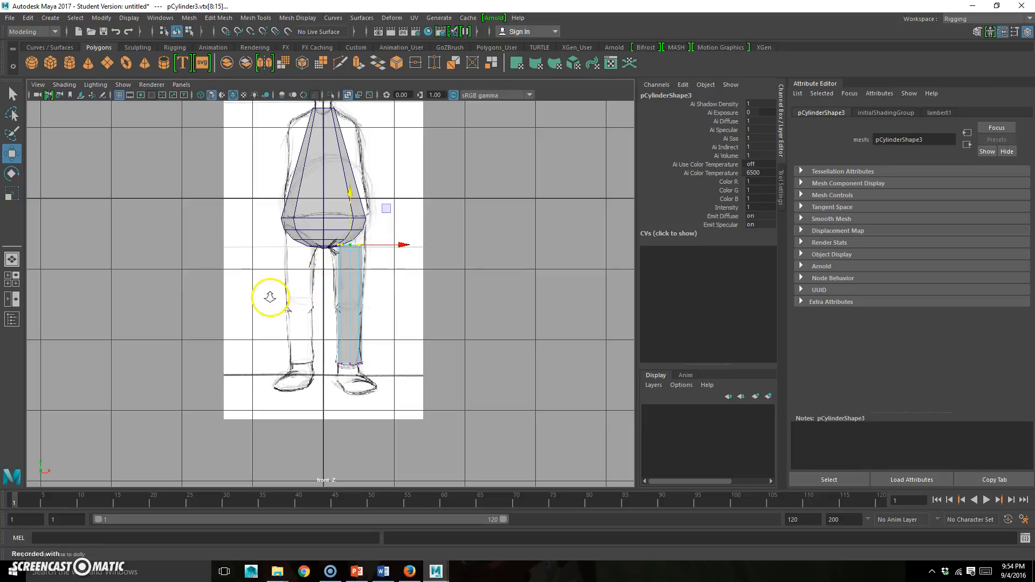
right_click_drag(270, 298, 444, 243, "alt")
key("r")
left_click_drag(351, 233, 359, 234)
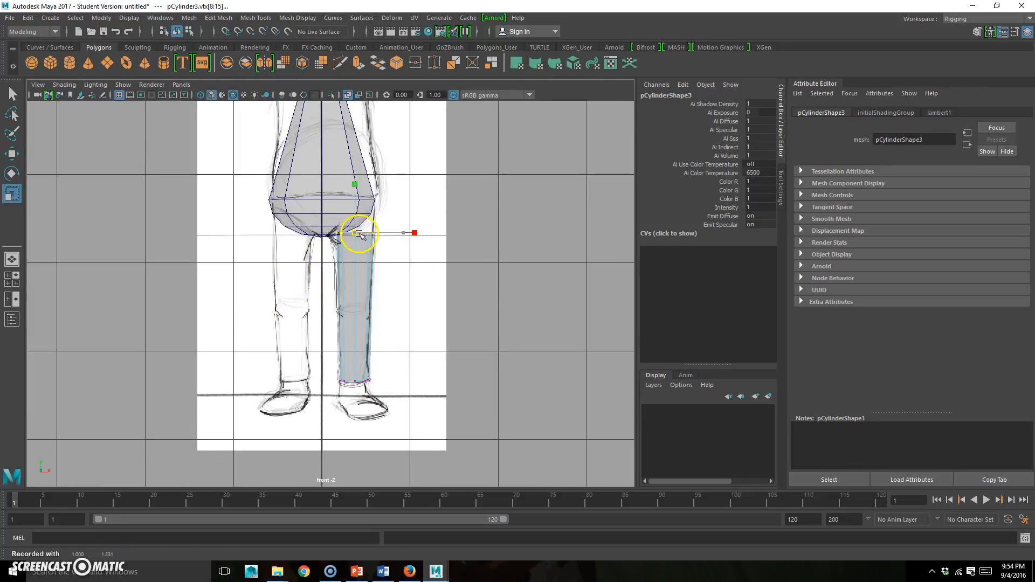
key("F8")
Step: Duplicate the base cylinder again in the front view and move the copy beside the torso to about X 1.477, Y 0.876
scroll(393, 347, "down", 8)
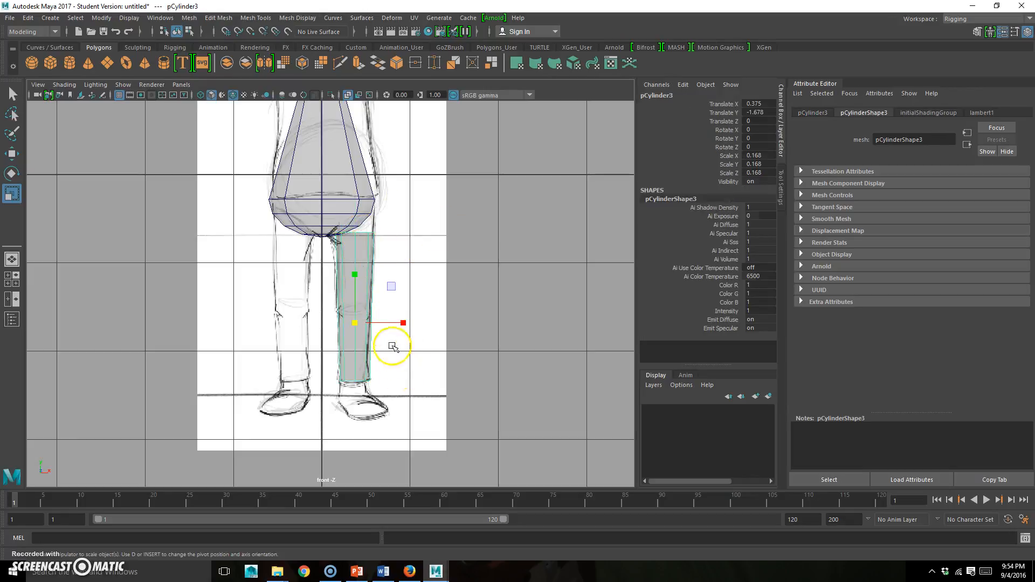
scroll(144, 373, "down", 1)
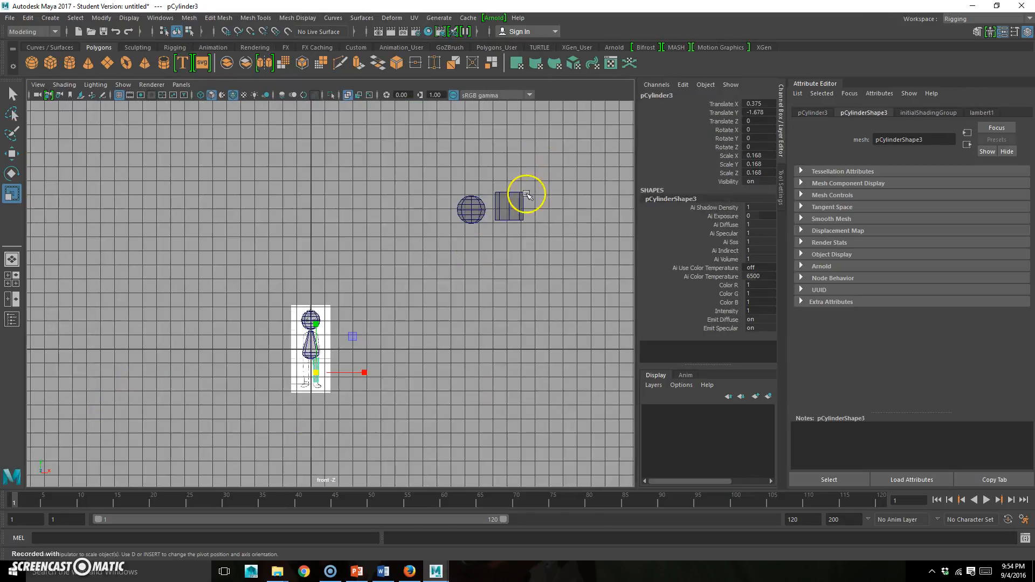
left_click(523, 198)
key("ctrl+d")
key("e")
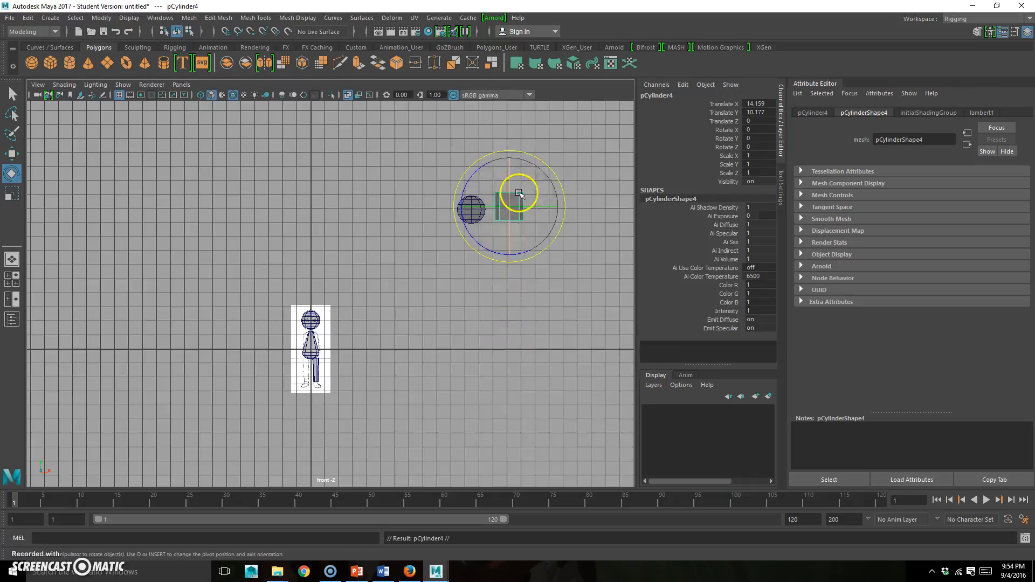
key("w")
left_click_drag(541, 169, 363, 299)
scroll(136, 442, "up", 3)
scroll(136, 442, "up", 2)
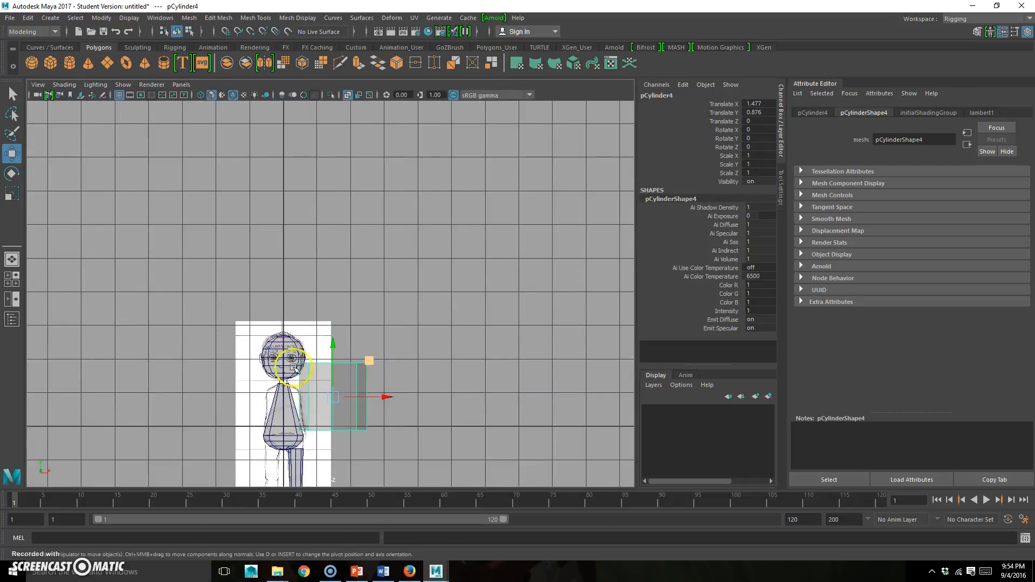
middle_click_drag(294, 367, 353, 245, "alt")
right_click_drag(176, 389, 420, 296, "alt")
middle_click_drag(420, 296, 384, 283, "alt")
right_click_drag(248, 345, 410, 307, "alt")
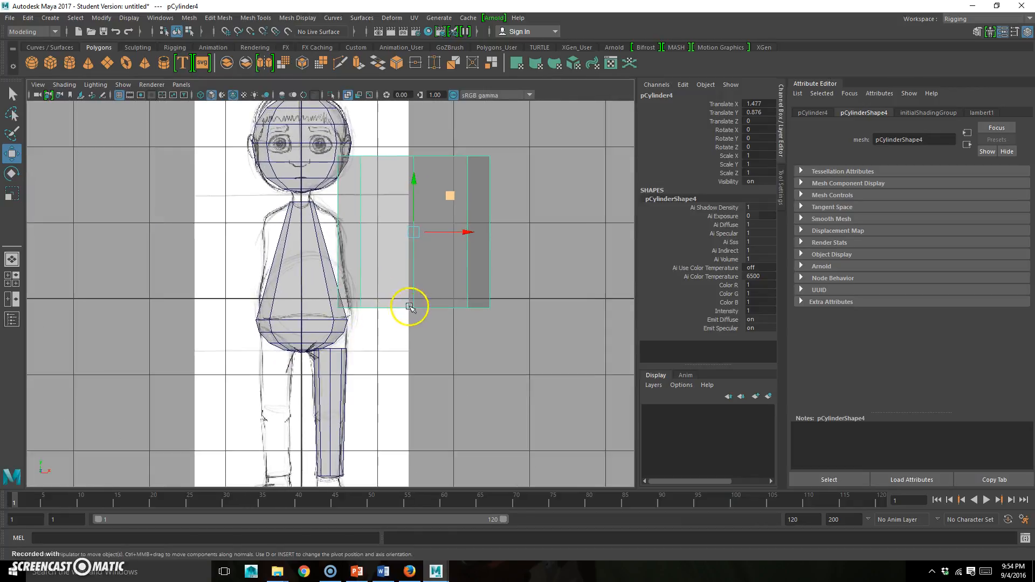
Step: Rotate the new cylinder 90 degrees in Z and scale it uniformly to about 0.194
key("e")
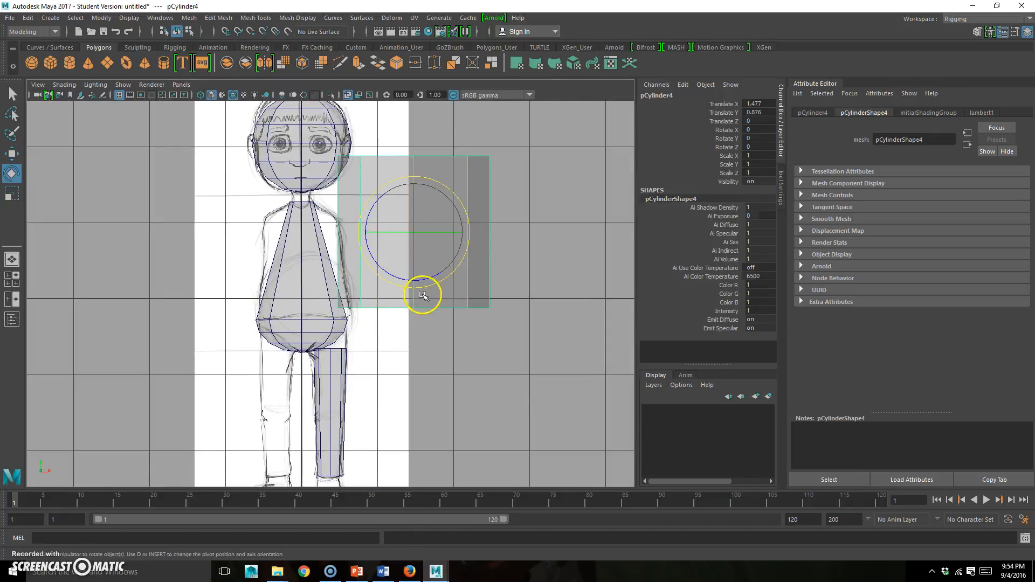
left_click_drag(434, 276, 473, 201)
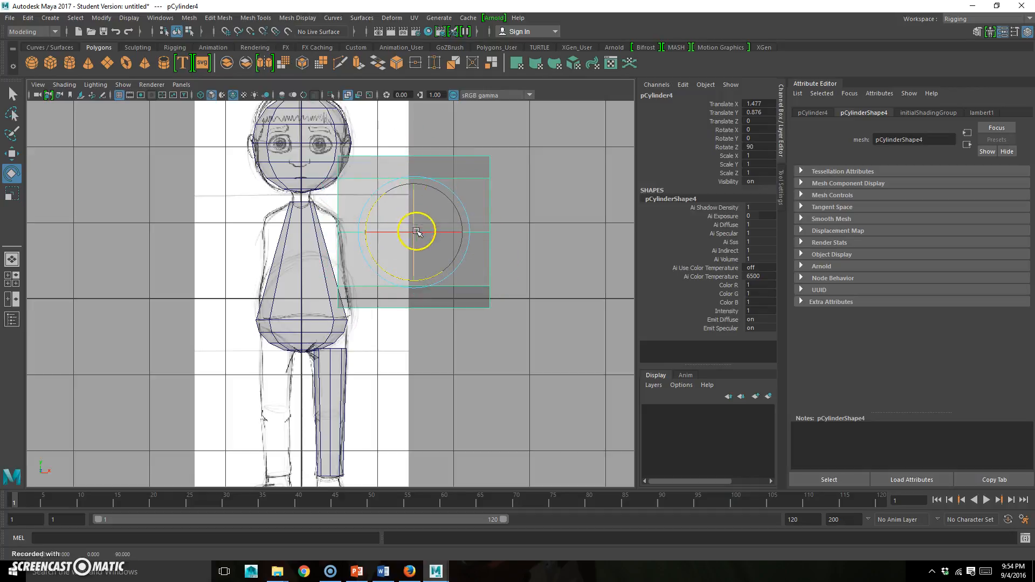
key("r")
left_click_drag(416, 231, 319, 230)
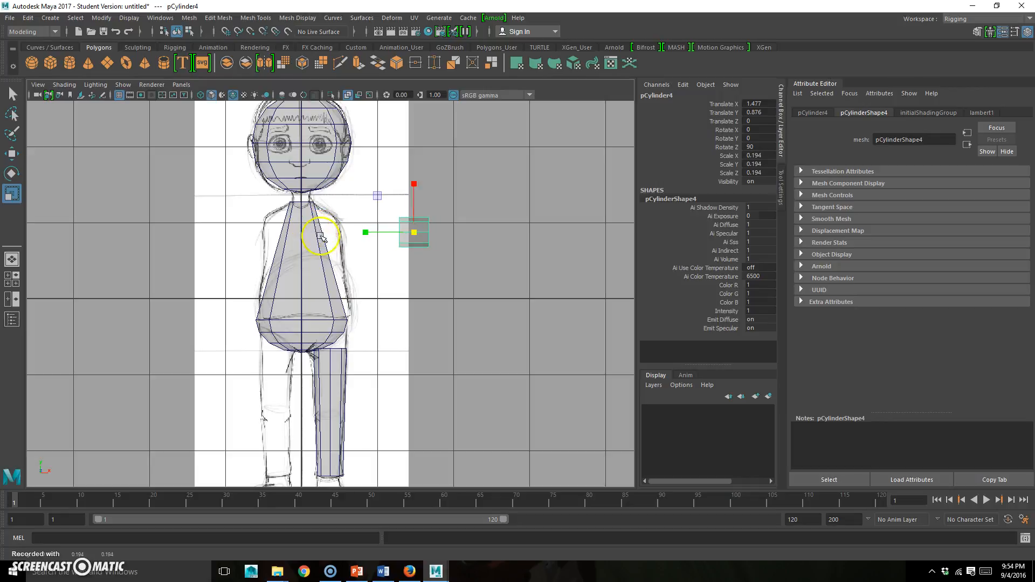
Step: Move the arm cylinder to the shoulder at about X 0.612 and scale it uniformly to about 0.165
key("w")
left_click_drag(473, 229, 430, 240)
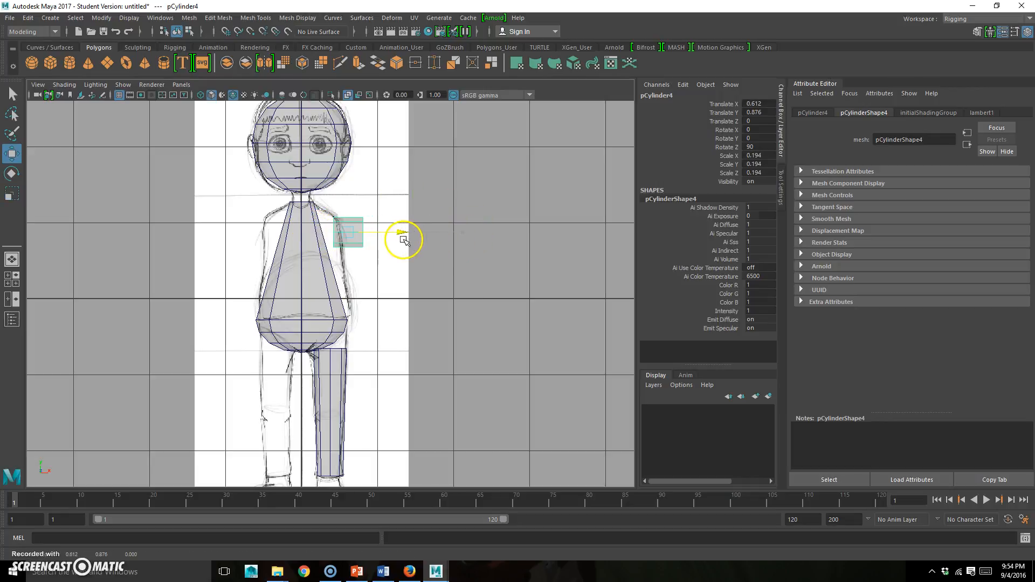
key("r")
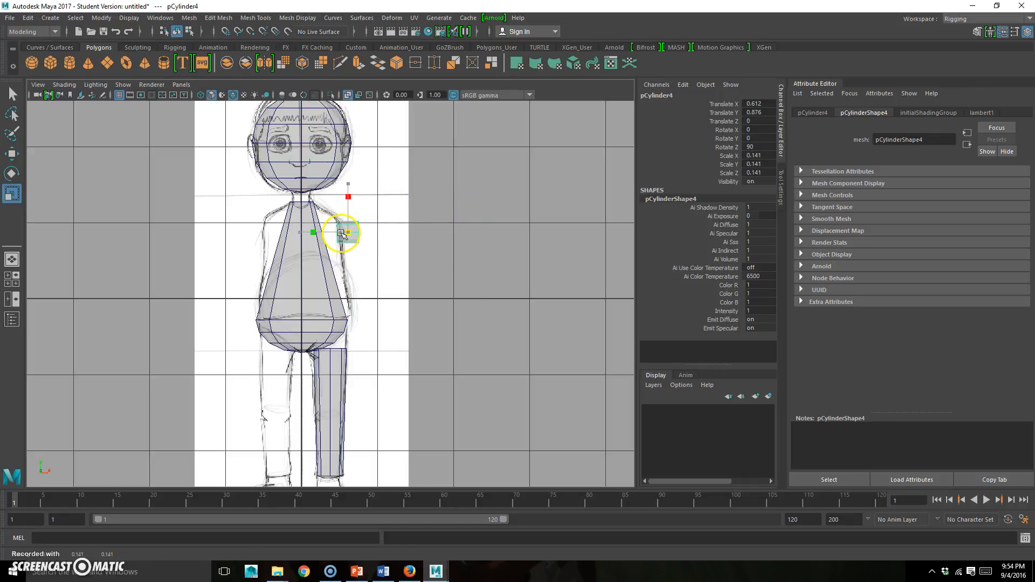
key("w")
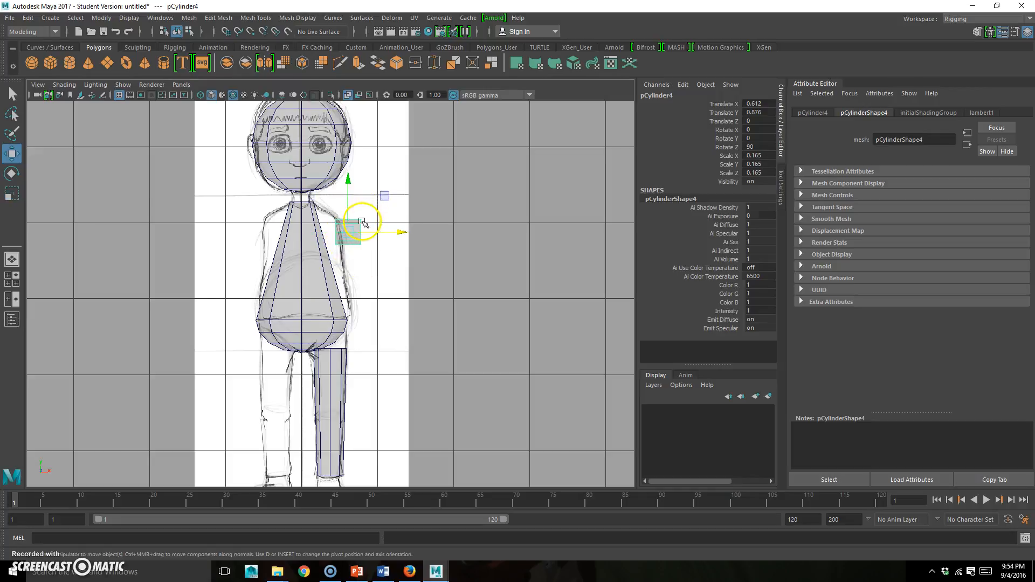
Step: Lengthen the arm cylinder to about 0.921 in Scale Y and shift it out to about X 1.392 so it starts at the shoulder
key("r")
left_click_drag(301, 233, 153, 231)
key("w")
left_click_drag(402, 231, 457, 225)
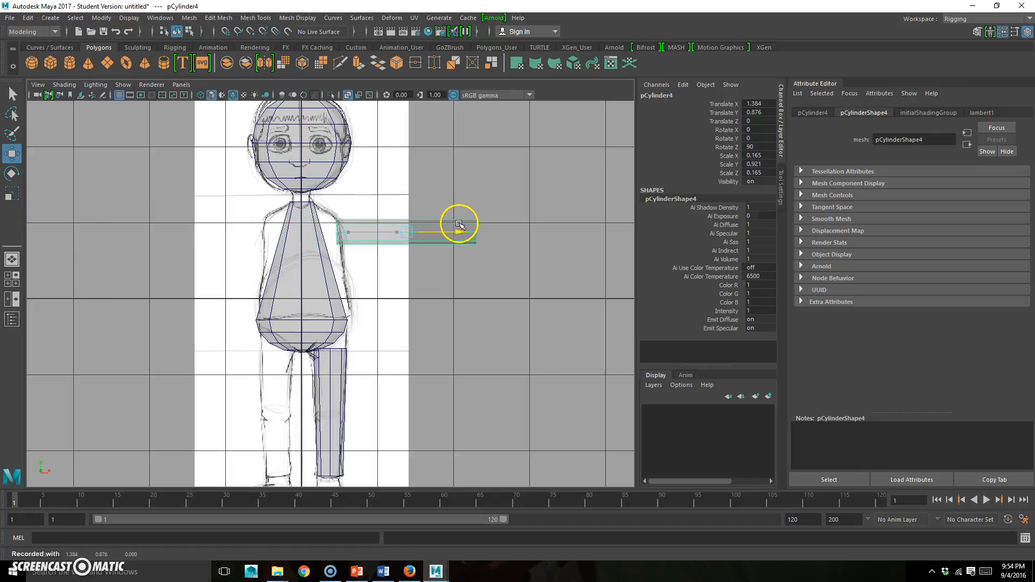
scroll(434, 270, "down", 5)
scroll(425, 274, "up", 3)
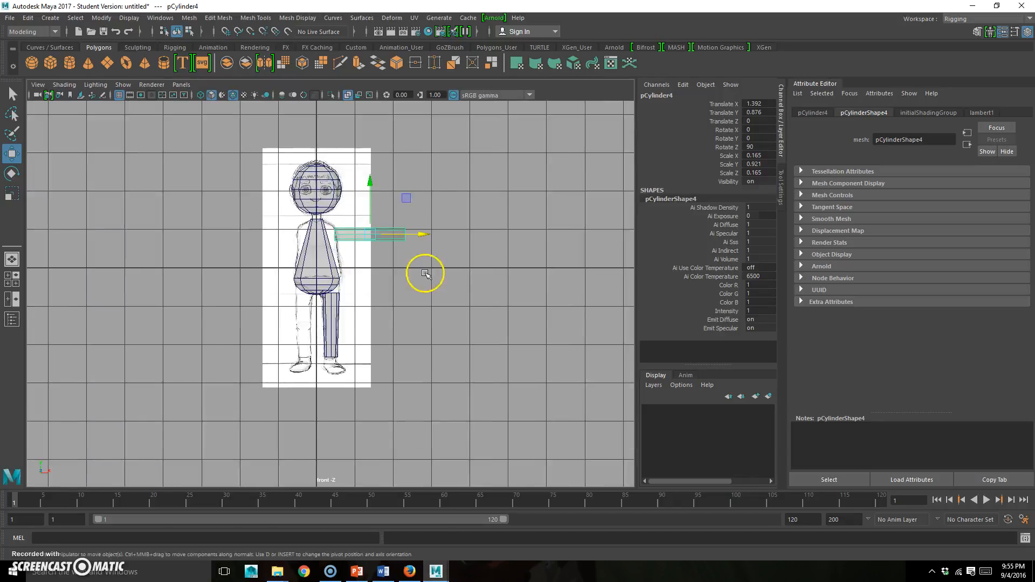
scroll(425, 273, "up", 4)
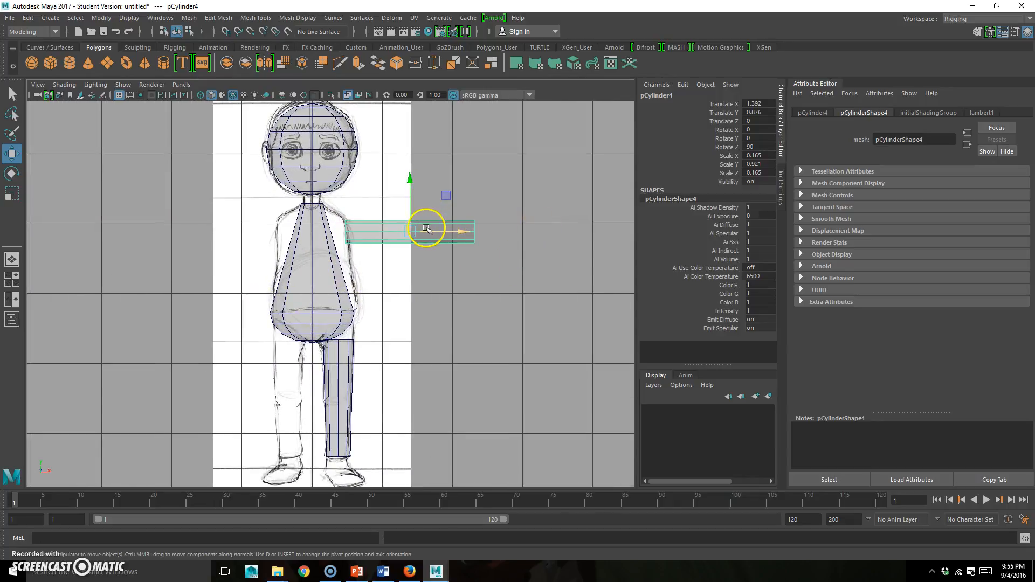
Step: Thin the arm cylinder to about 0.142 in Scale X and Z in the perspective view
key("r")
key("space")
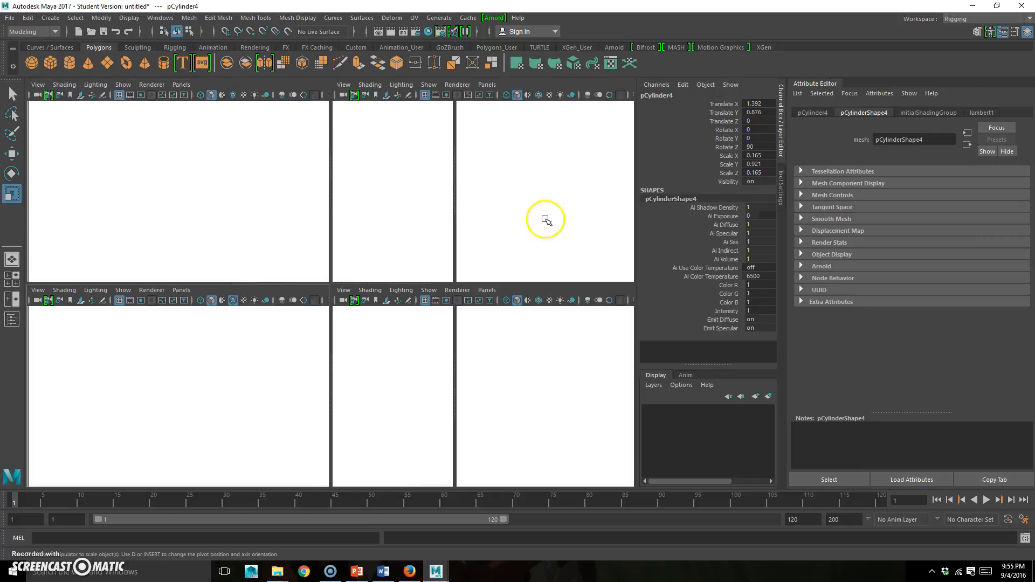
key("space")
left_click_drag(468, 251, 403, 307, "alt")
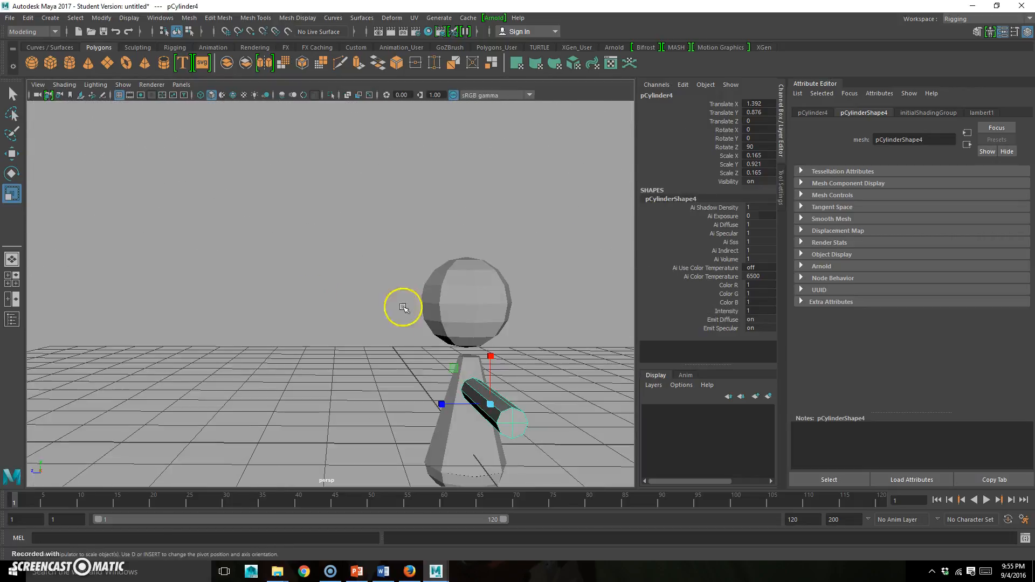
left_click_drag(459, 381, 458, 339)
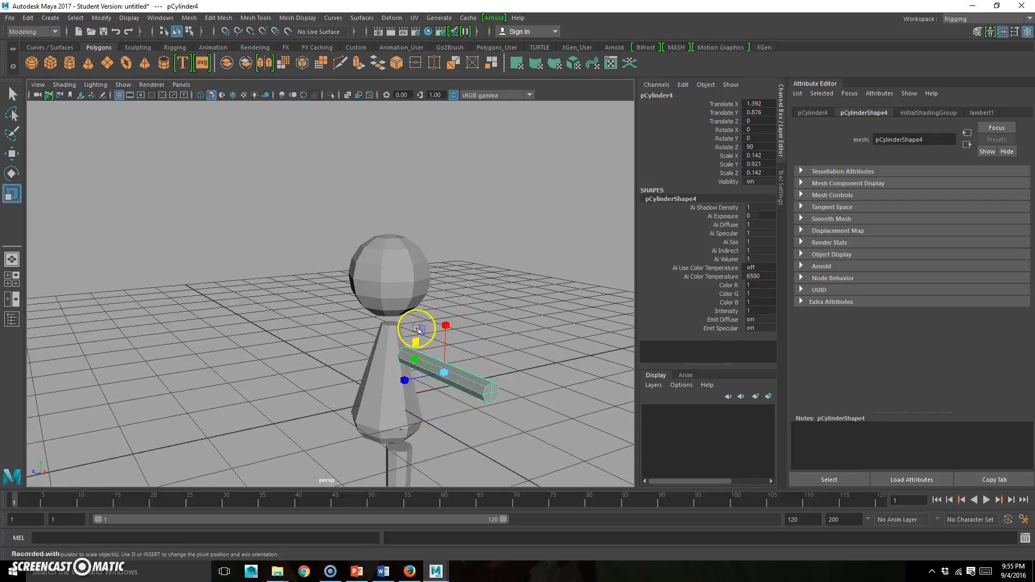
left_click_drag(405, 410, 386, 358, "alt")
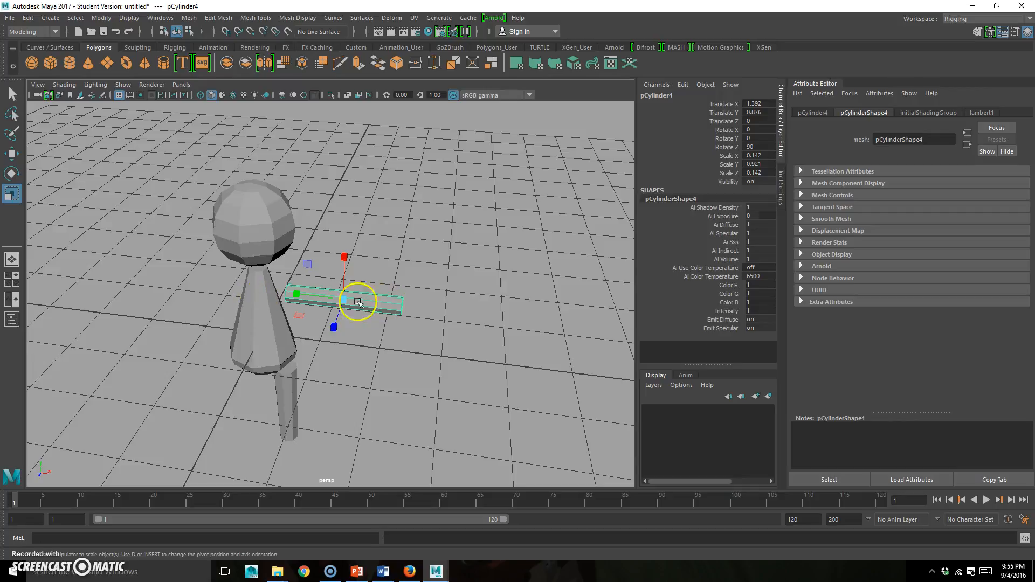
left_click_drag(358, 303, 333, 307, "alt")
left_click_drag(390, 377, 388, 306, "alt")
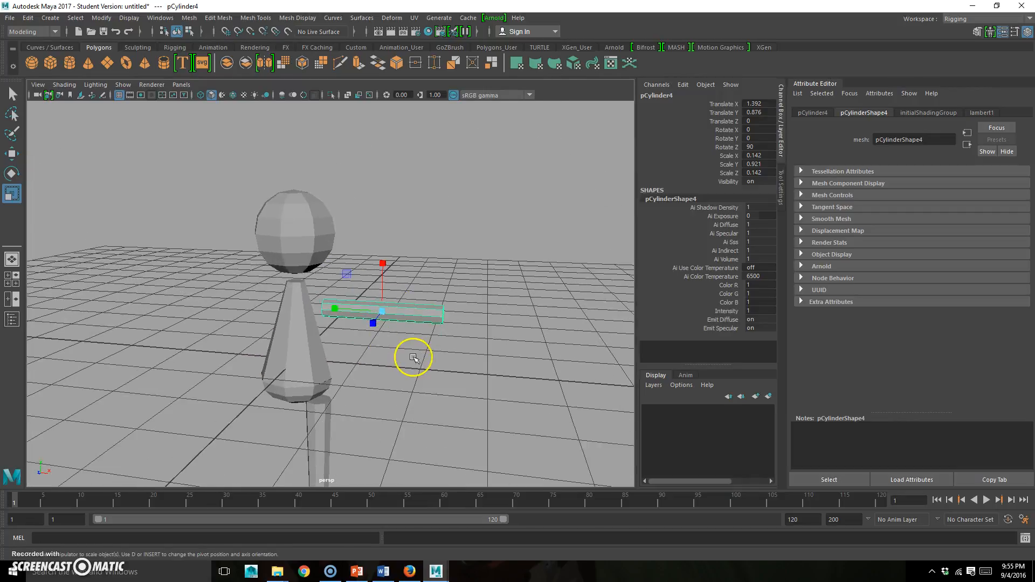
Step: Create a polygon cube for the hand and move it to the outer end of the arm at about X 2.726, Y 0.906
key("space")
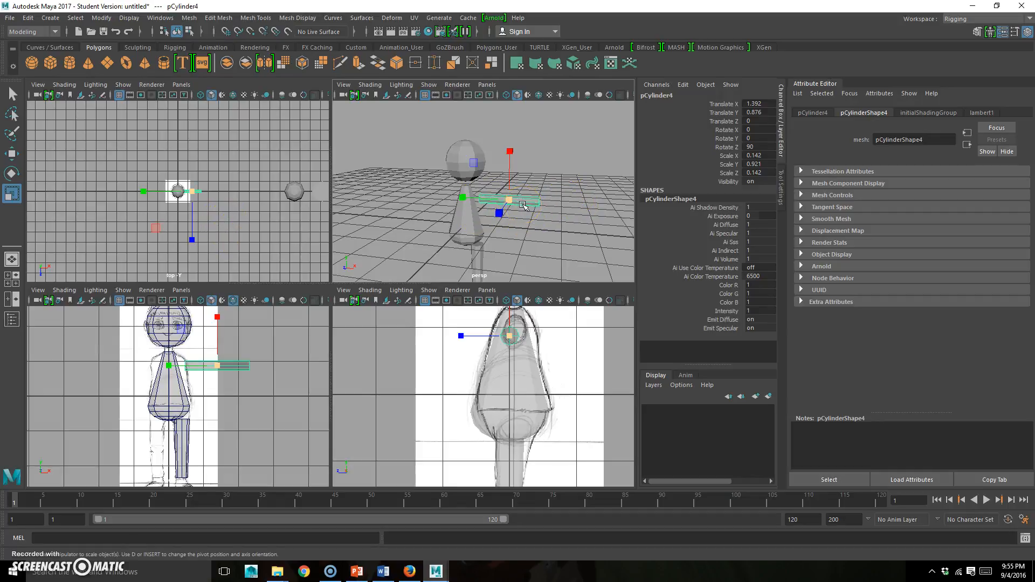
left_click_drag(429, 244, 526, 227, "alt")
right_click_drag(502, 226, 476, 173, "alt")
middle_click_drag(475, 173, 423, 208, "alt")
left_click_drag(422, 208, 448, 214, "alt")
key("space")
right_click_drag(510, 209, 541, 185, "alt")
left_click(49, 64)
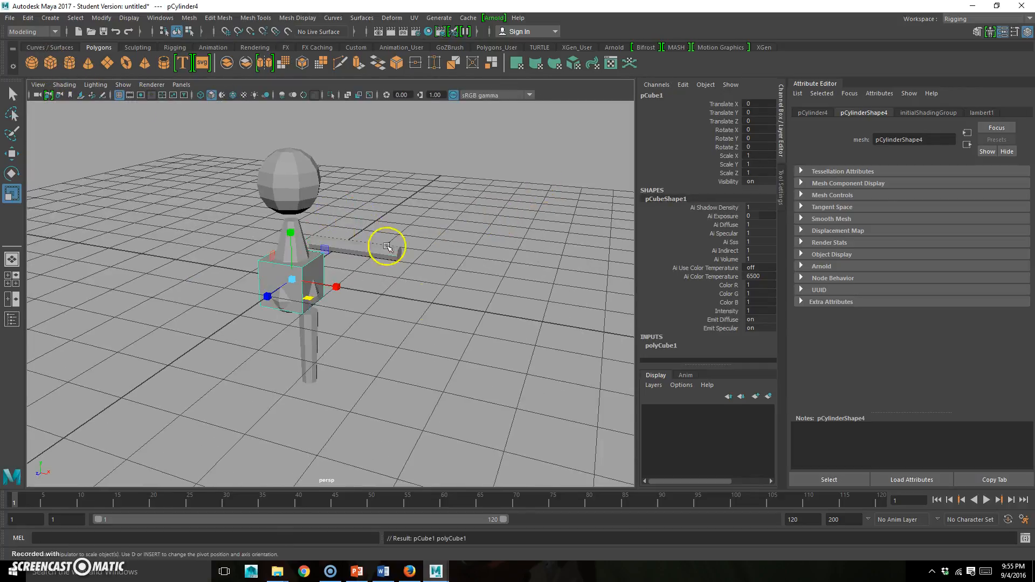
key("w")
left_click_drag(393, 323, 353, 317, "alt")
left_click_drag(288, 270, 431, 224)
Step: Scale the hand cube to about 0.468 in X and Z and 0.201 in Y, and move it against the arm at about X 2.57
left_click_drag(455, 270, 430, 275, "alt")
key("r")
left_click_drag(407, 203, 335, 363)
key("w")
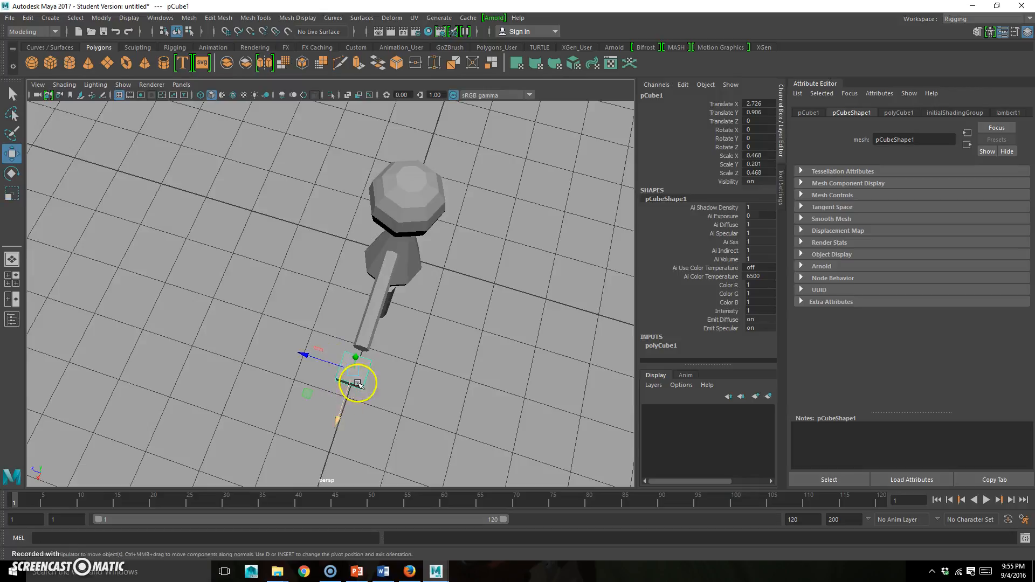
left_click_drag(343, 422, 413, 349)
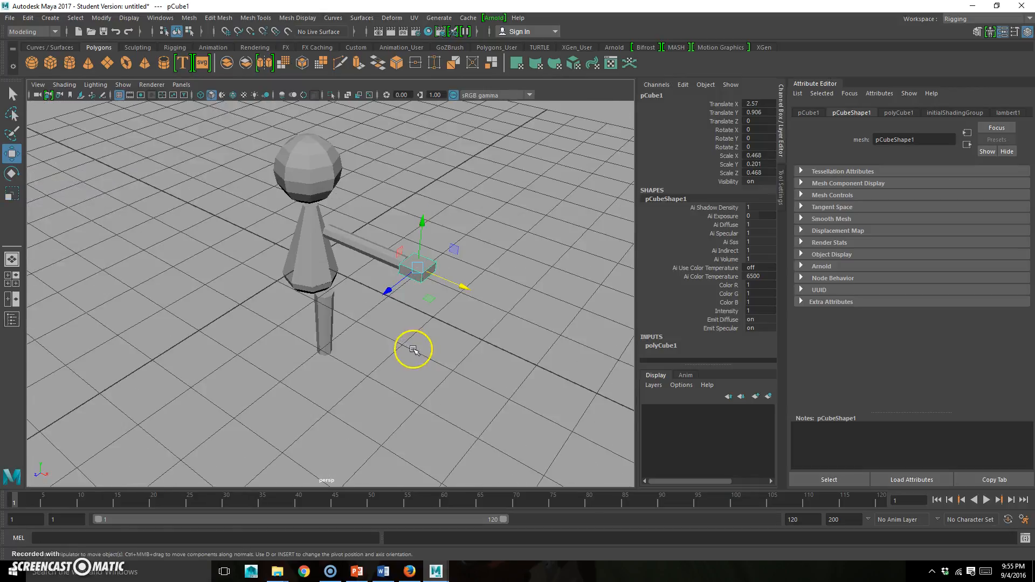
Step: Duplicate the hand cube and move the copy to the lower end of the leg at about X 0.381, Y -2.454, Z 0.081
key("ctrl+d")
left_click_drag(446, 300, 372, 442, "alt")
left_click_drag(399, 392, 402, 289)
Step: Align the foot cube with the drawn foot in the side view at about Y -2.569, Z 0.034
key("space")
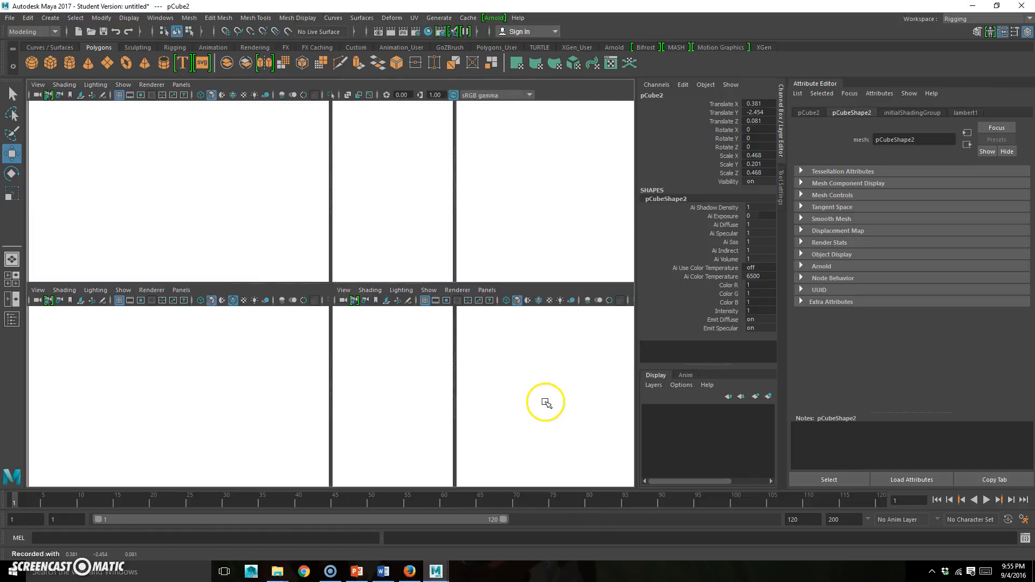
key("space")
right_click_drag(435, 392, 479, 390, "alt")
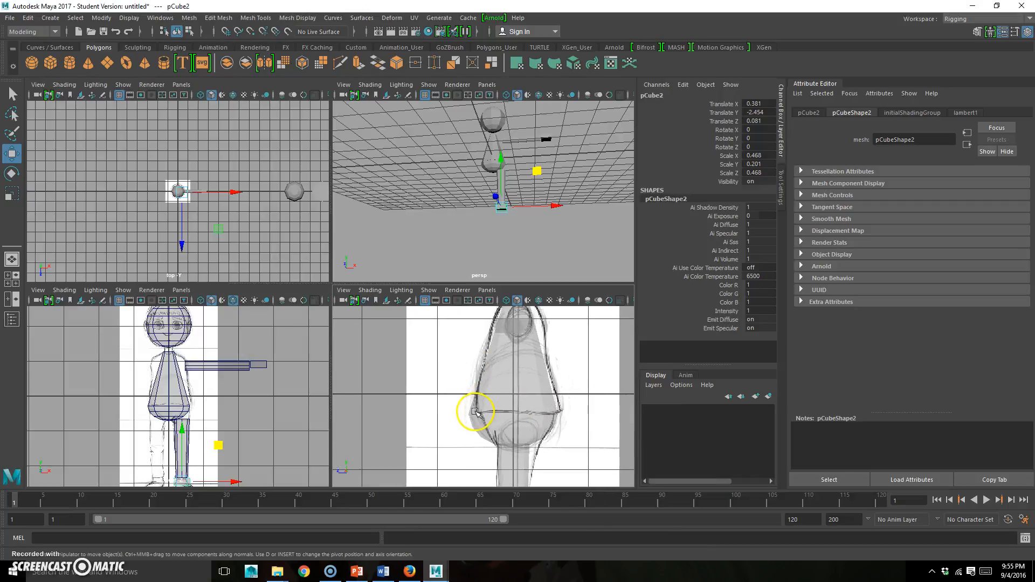
key("space")
middle_click_drag(488, 428, 501, 204, "alt")
right_click_drag(509, 215, 473, 349, "alt")
middle_click_drag(474, 349, 489, 262, "alt")
right_click_drag(300, 342, 384, 344, "alt")
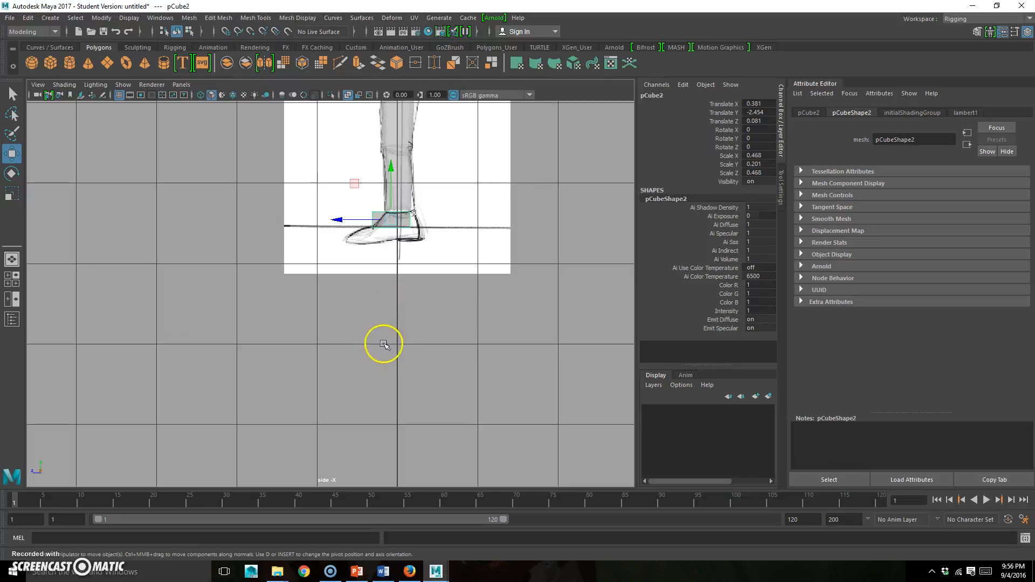
left_click_drag(351, 186, 358, 191)
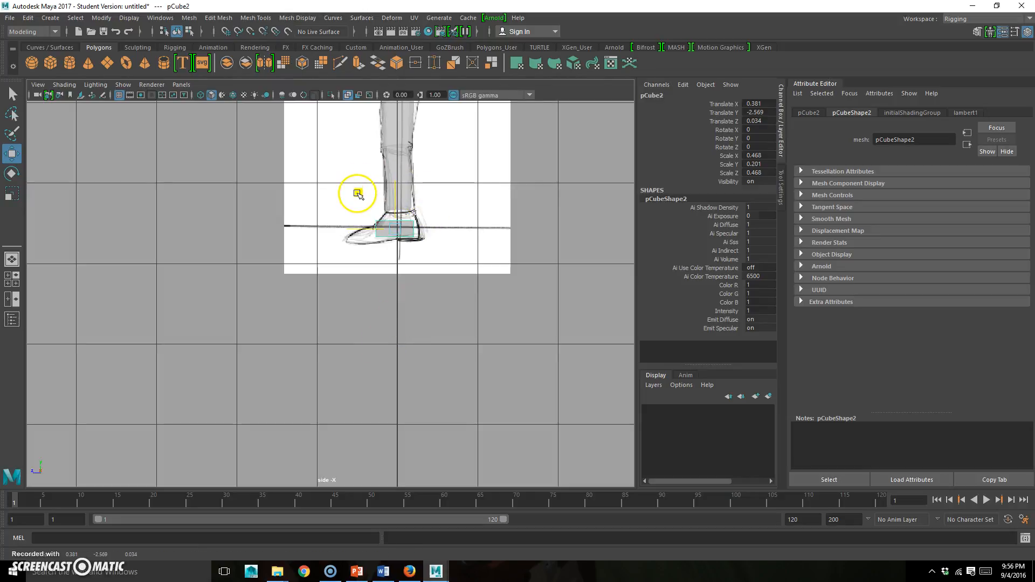
Step: Lengthen the foot cube to about 0.838 in Scale Z and move it to about Y -2.649, Z 0.195
key("r")
left_click_drag(354, 227, 307, 228)
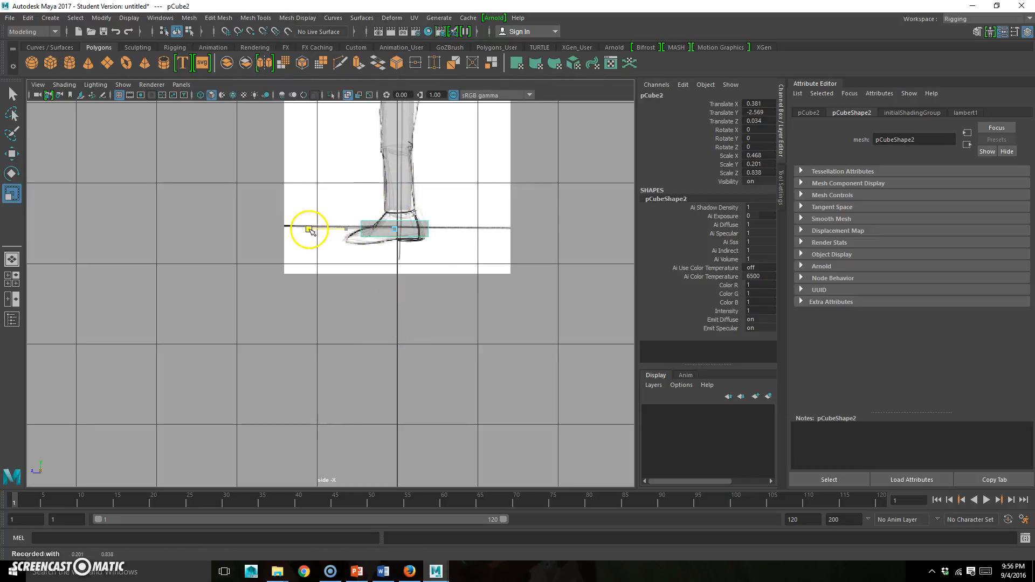
key("w")
left_click_drag(359, 193, 346, 200)
Step: Raise the foot cube's upper heel vertices to the ankle and adjust the heel to match the side sketch
right_click_drag(327, 248, 545, 192, "alt")
right_click_drag(441, 202, 393, 198)
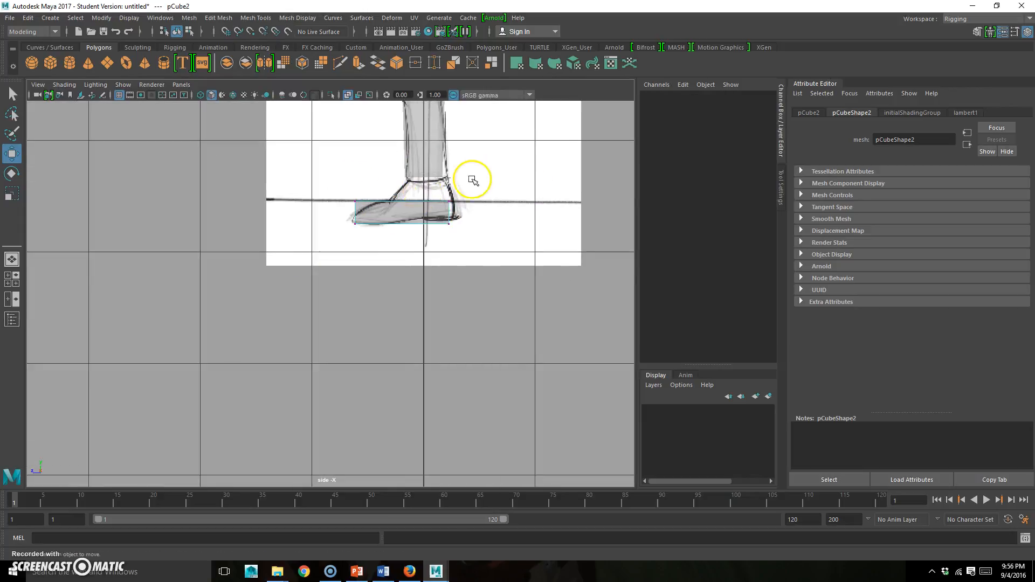
left_click_drag(428, 204, 455, 173)
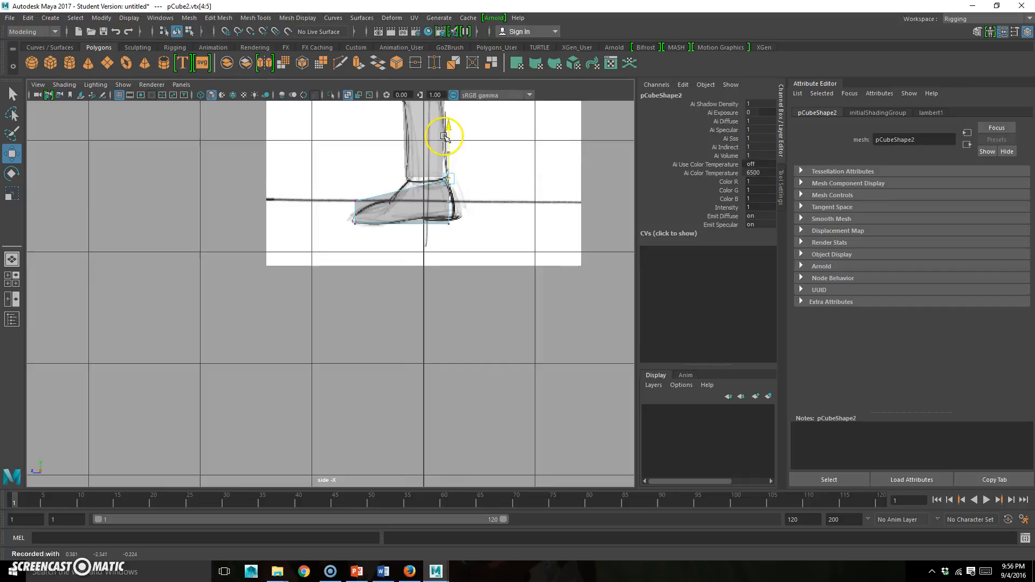
left_click_drag(392, 203, 397, 204)
right_click_drag(429, 235, 465, 152)
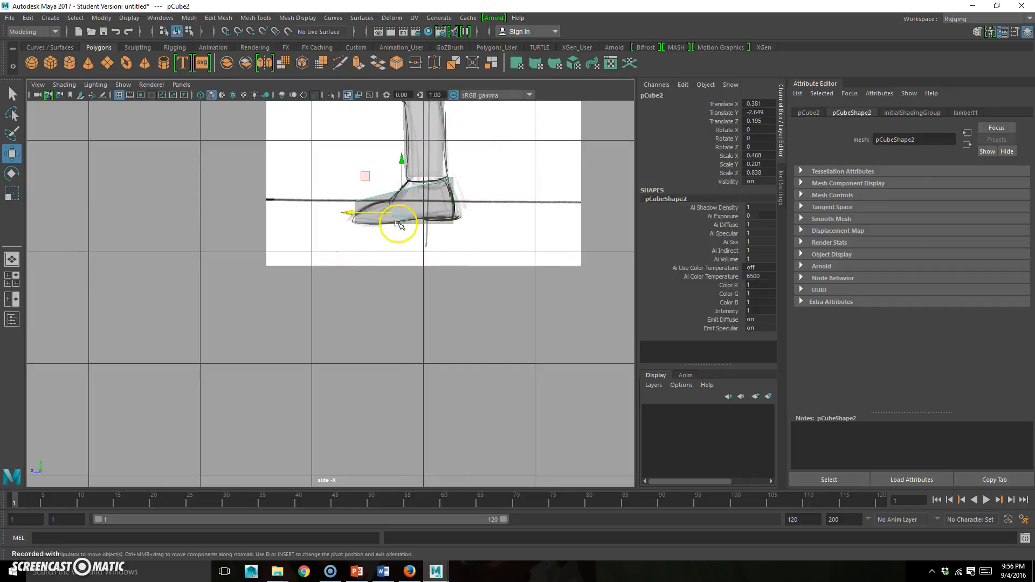
Step: Narrow the foot cube to about 0.401 in Scale X in the front view and move it to about X 0.386
key("space")
key("space")
scroll(289, 386, "up", 5)
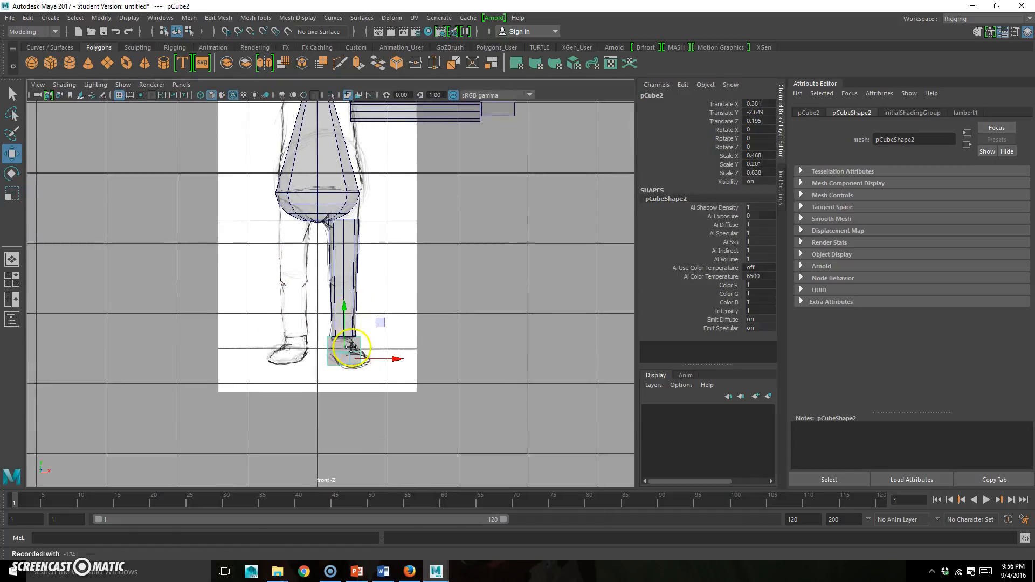
key("r")
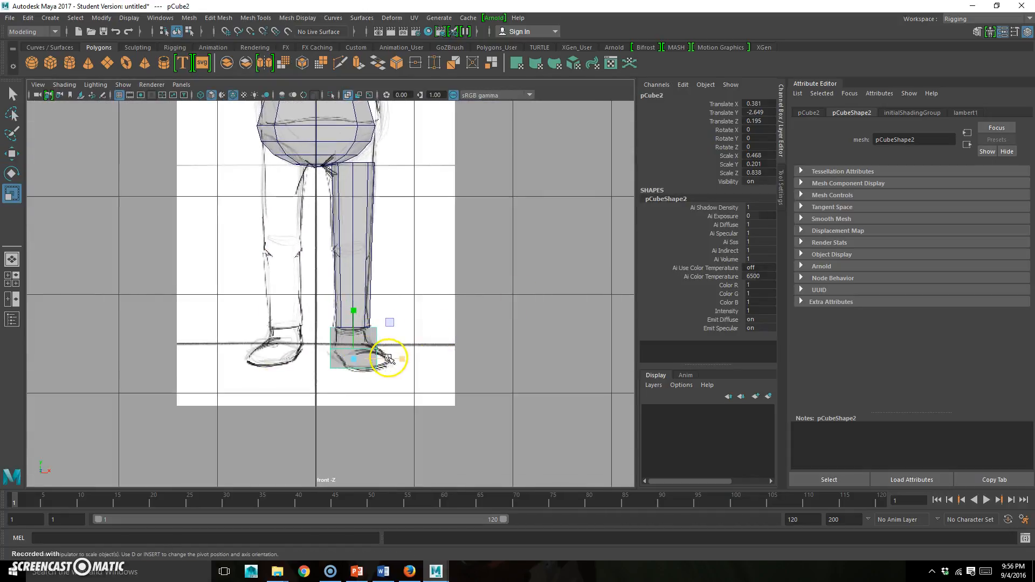
left_click_drag(401, 357, 405, 357)
key("w")
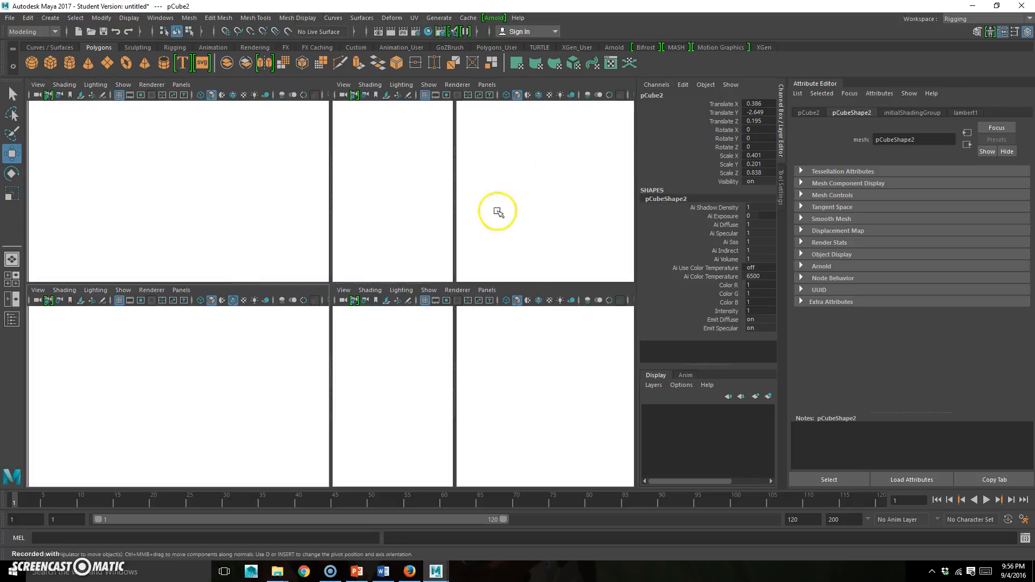
Step: Select the leg, foot, arm and hand in the perspective view and group them
key("space")
left_click_drag(381, 265, 434, 327, "alt")
left_click_drag(295, 470, 445, 347)
left_click_drag(521, 237, 423, 323, "shift")
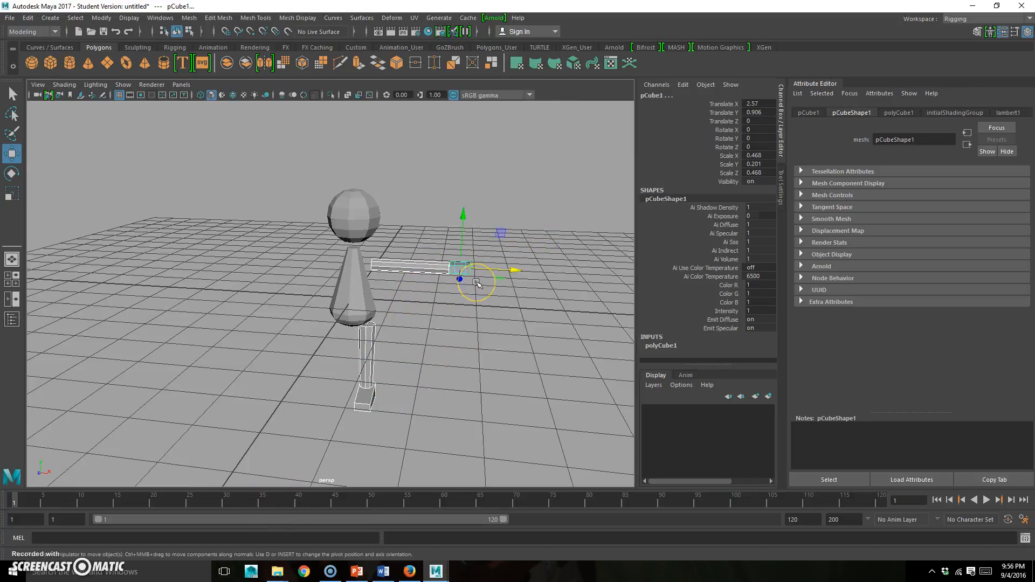
key("ctrl+g")
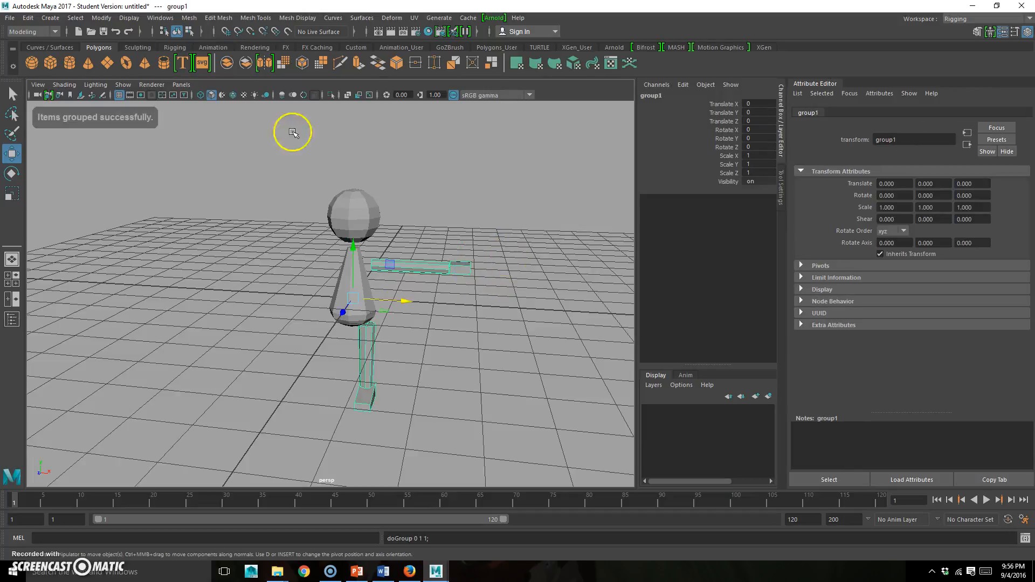
Step: Mirror the limb group to the character's other side using Duplicate Special as an instance with Scale X -1, and clear the selection
left_click(46, 18)
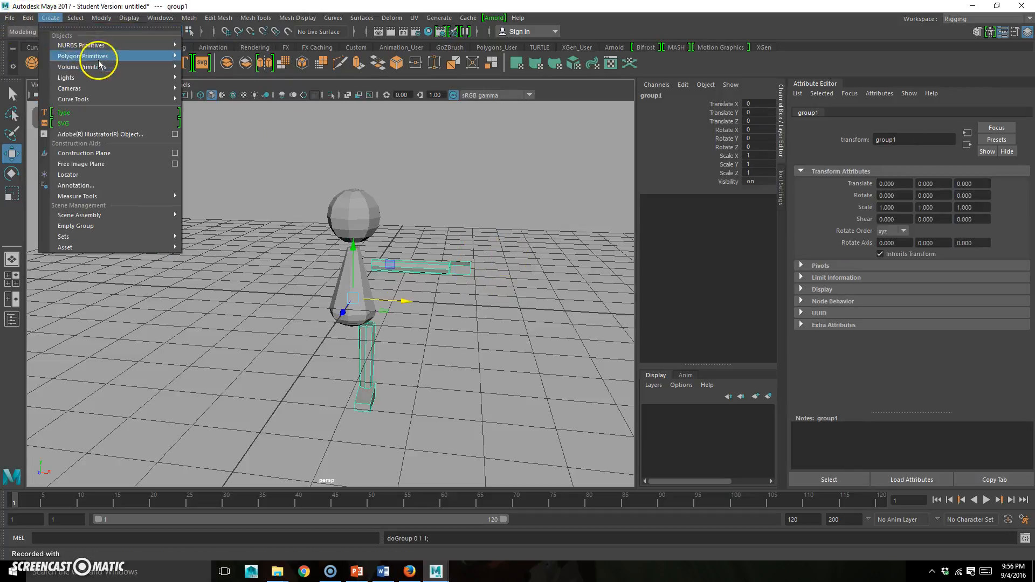
left_click(27, 18)
mouse_move(81, 149)
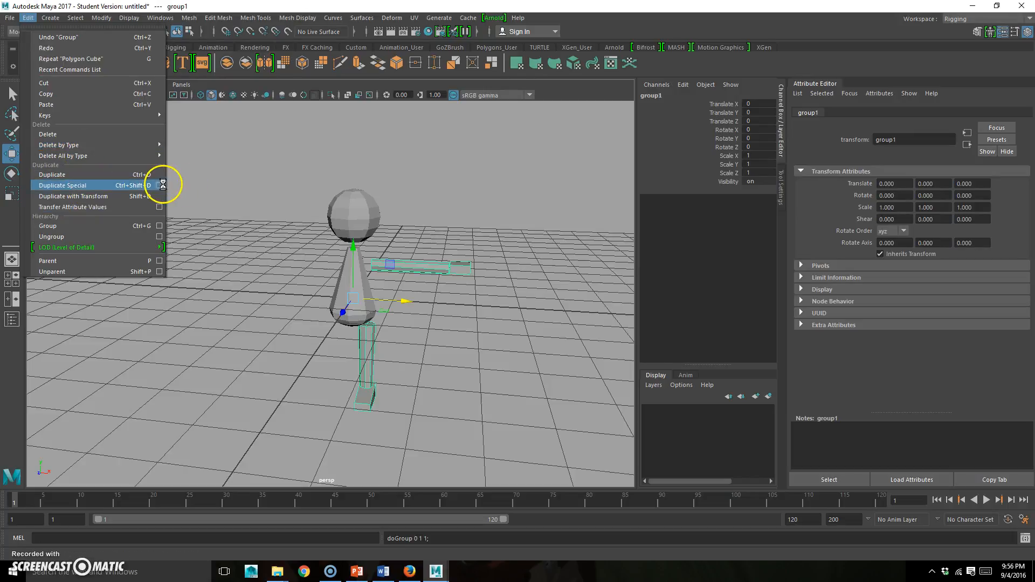
left_click(159, 185)
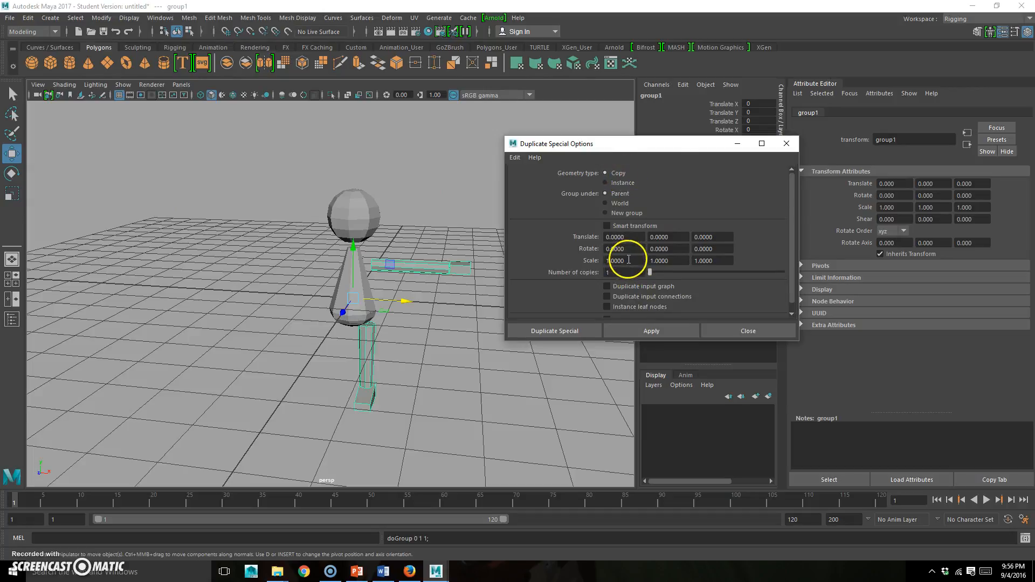
left_click(623, 184)
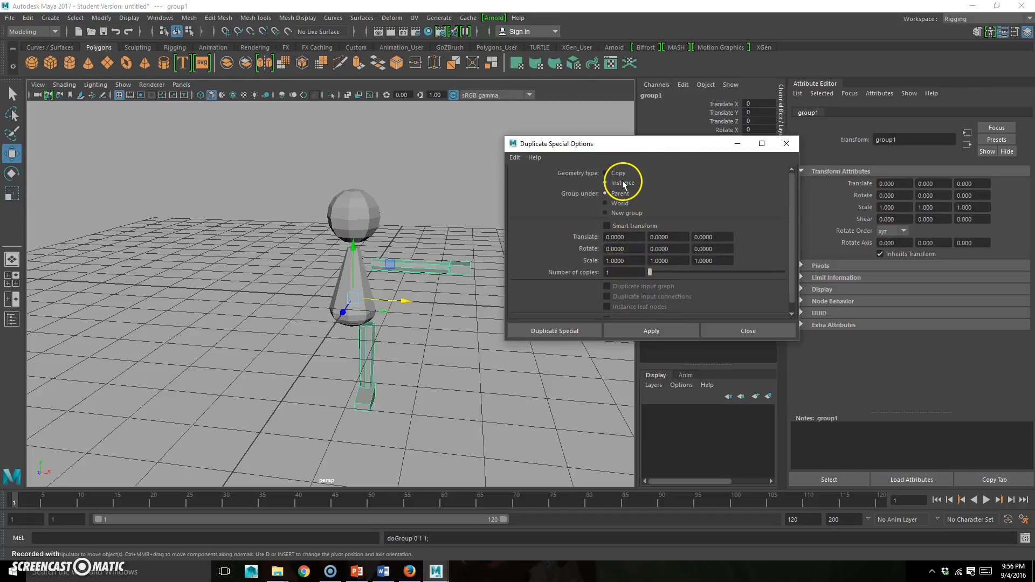
left_click(632, 259)
type("-1")
left_click(586, 330)
left_click(439, 352)
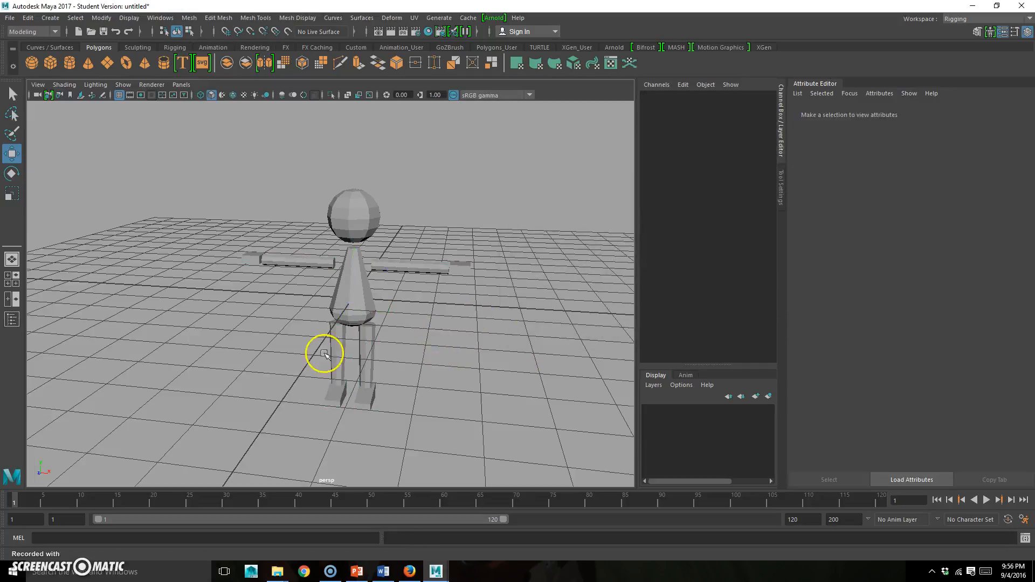
Step: Show the character as a black silhouette by using all lights and hiding the grid, and review its shape from several angles
right_click_drag(323, 354, 432, 319, "alt")
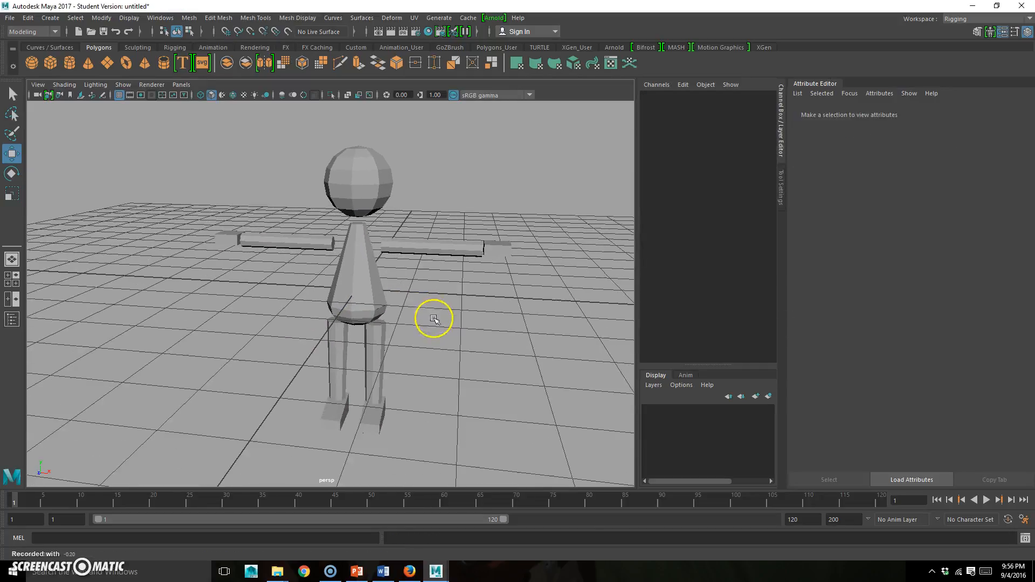
left_click(252, 94)
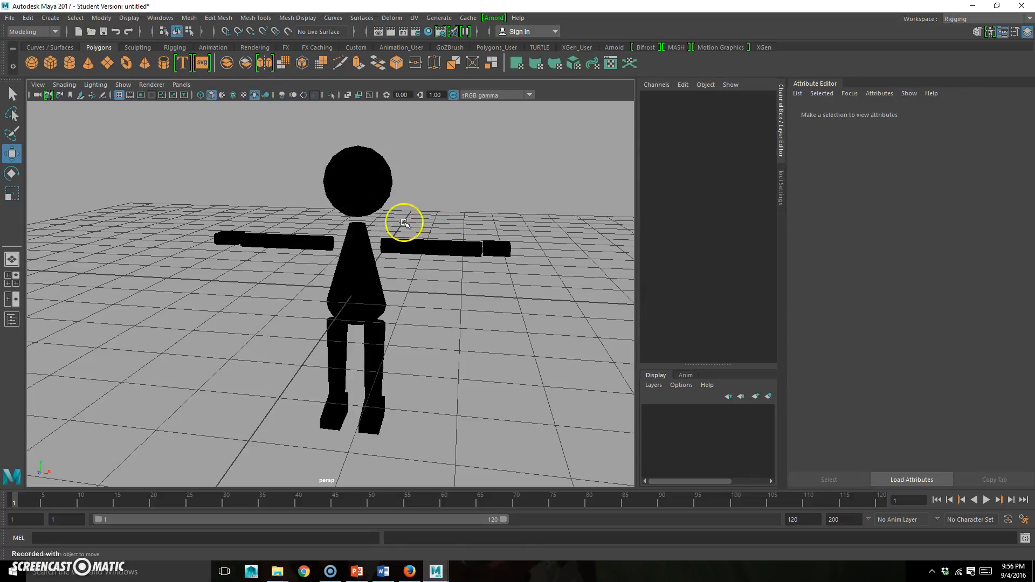
left_click(118, 95)
left_click_drag(270, 307, 212, 319, "alt")
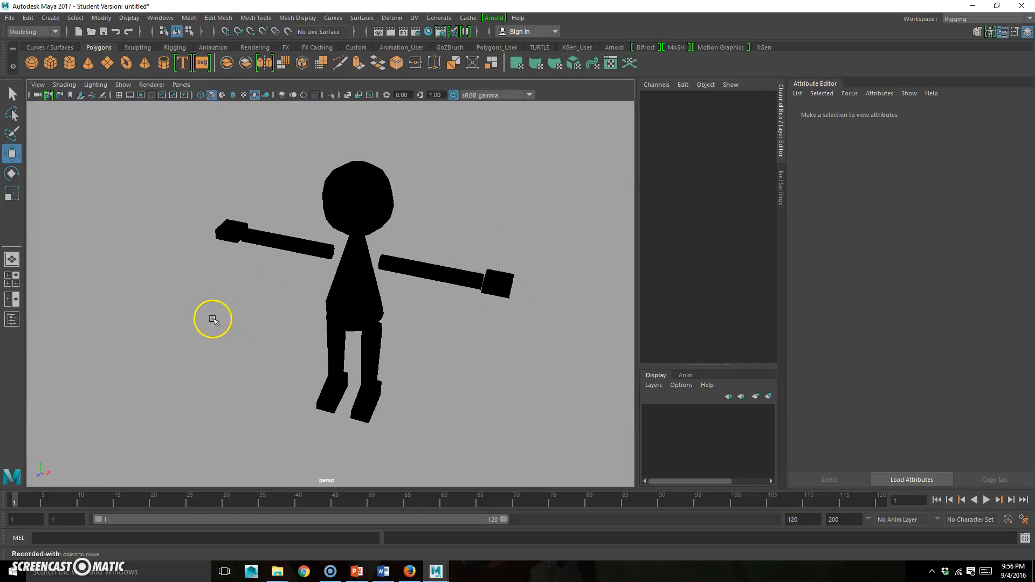
left_click_drag(309, 321, 350, 284, "alt")
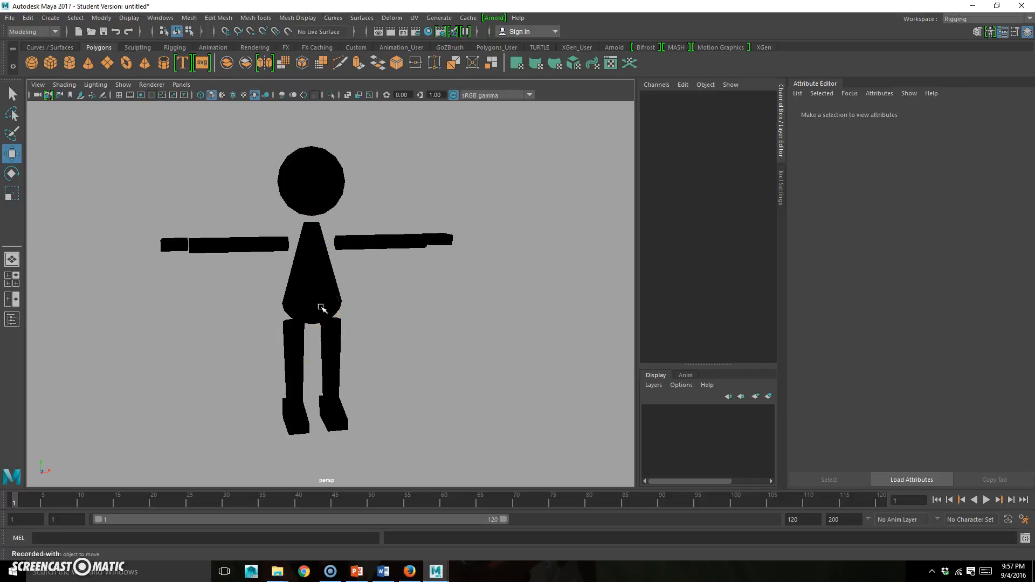
left_click_drag(413, 345, 358, 348, "alt")
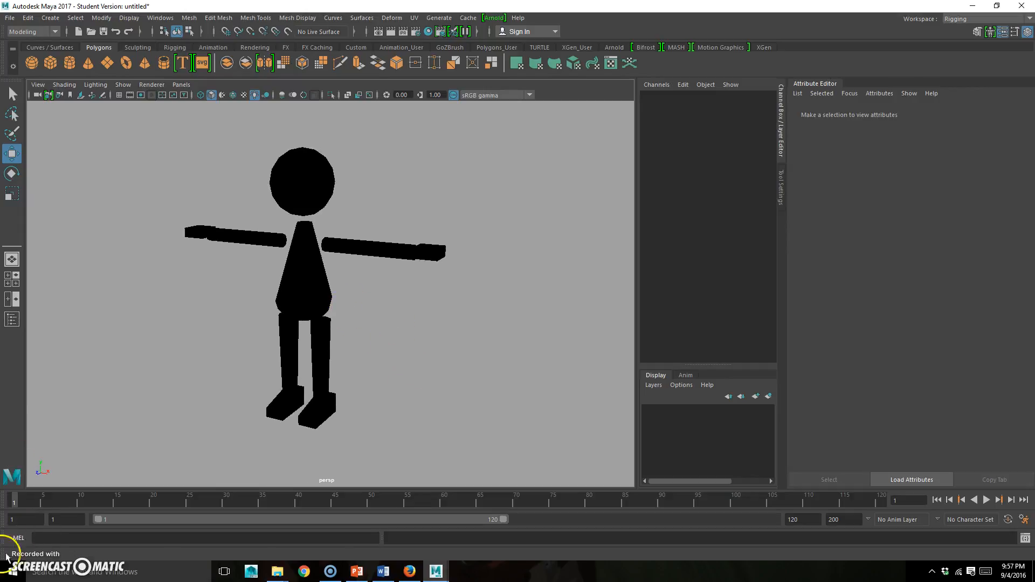